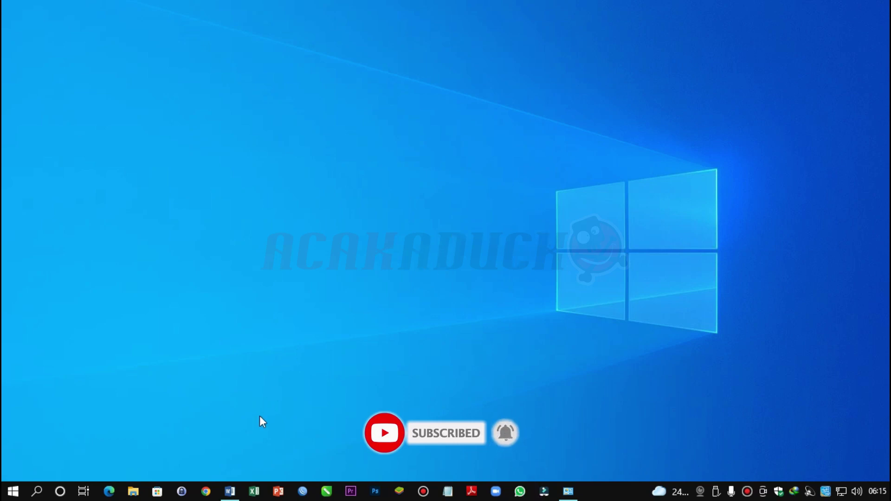
# Step: Switch to the P2-Soal Praktik.docx exam document in Word and review its general instructions and equipment and material lists
pyautogui.moveTo(230, 491)
pyautogui.click(262, 441)
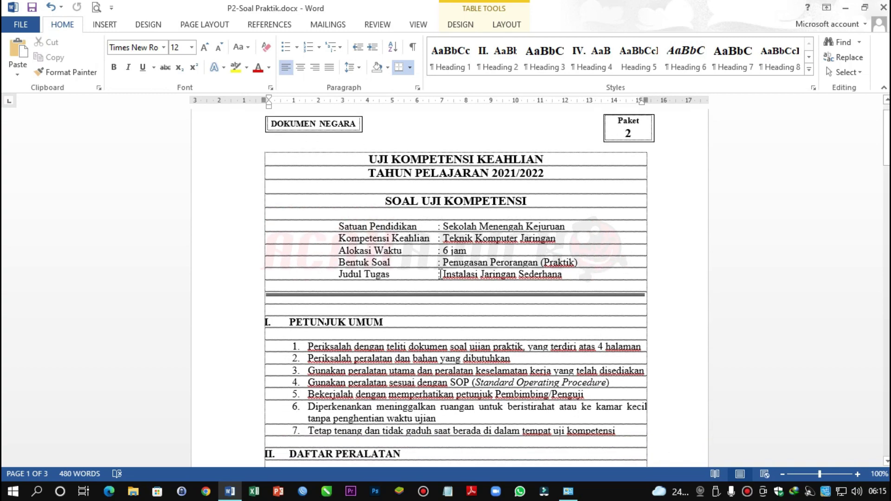
pyautogui.scroll(-3, 441, 274)
pyautogui.scroll(-6, 440, 279)
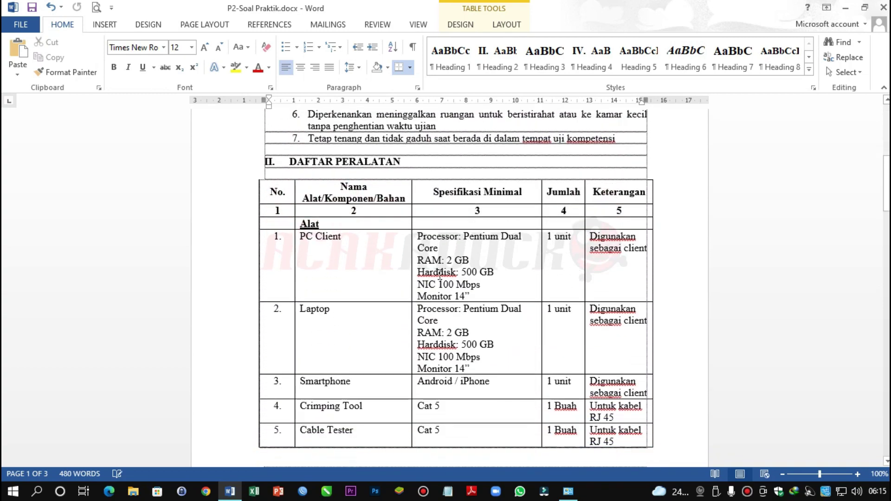
pyautogui.scroll(-1, 441, 274)
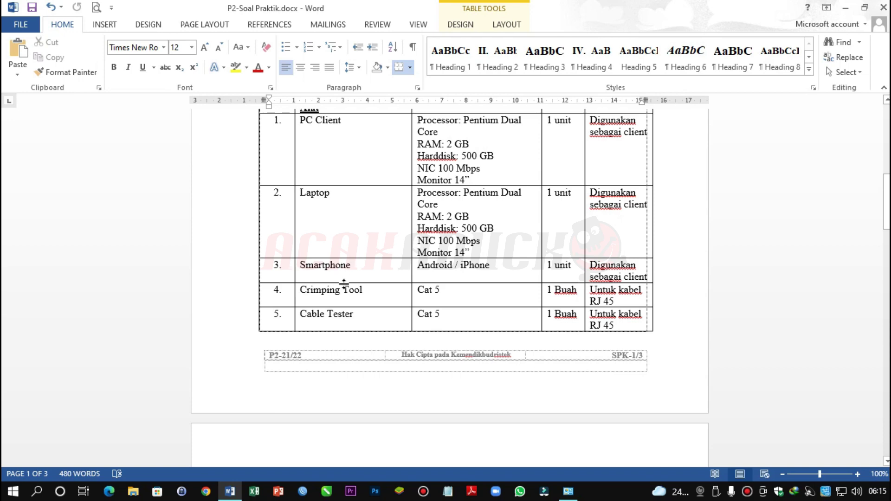
pyautogui.scroll(-1, 350, 318)
pyautogui.scroll(-5, 352, 320)
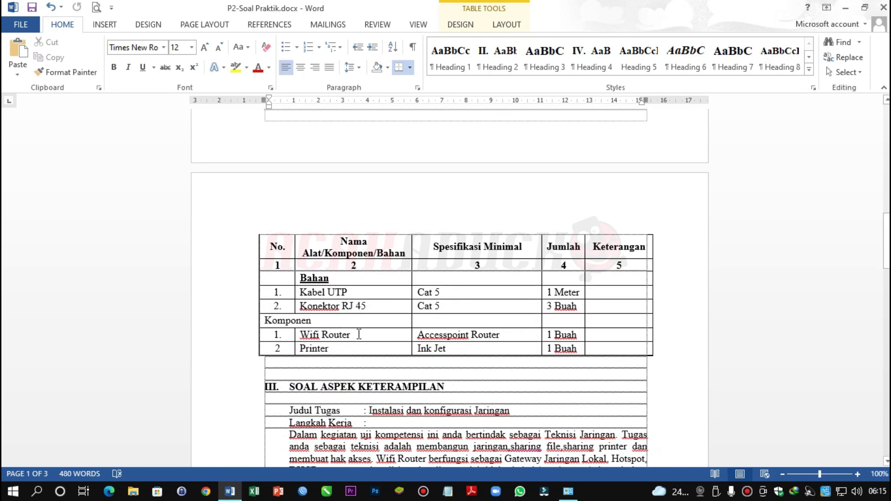
pyautogui.scroll(-3, 361, 348)
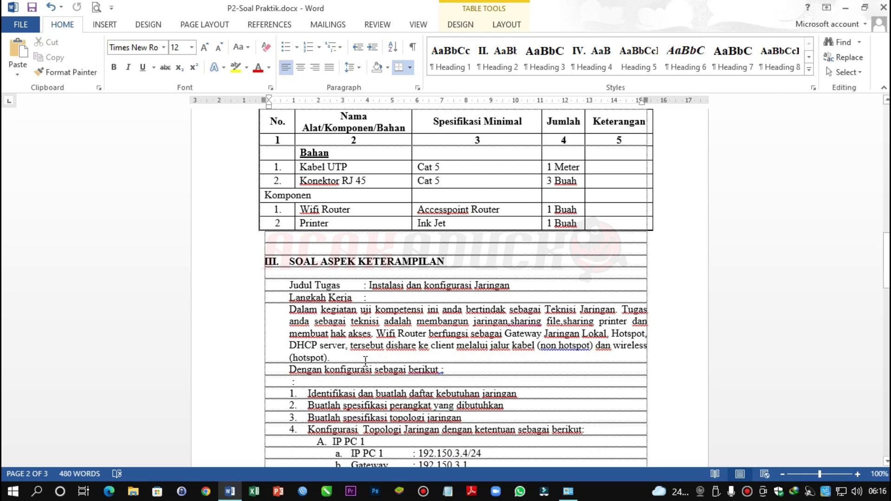
# Step: Read the skills task for the PC 1, PC 2, WLAN and file-sharing settings and the client testing requirements
pyautogui.scroll(-4, 366, 364)
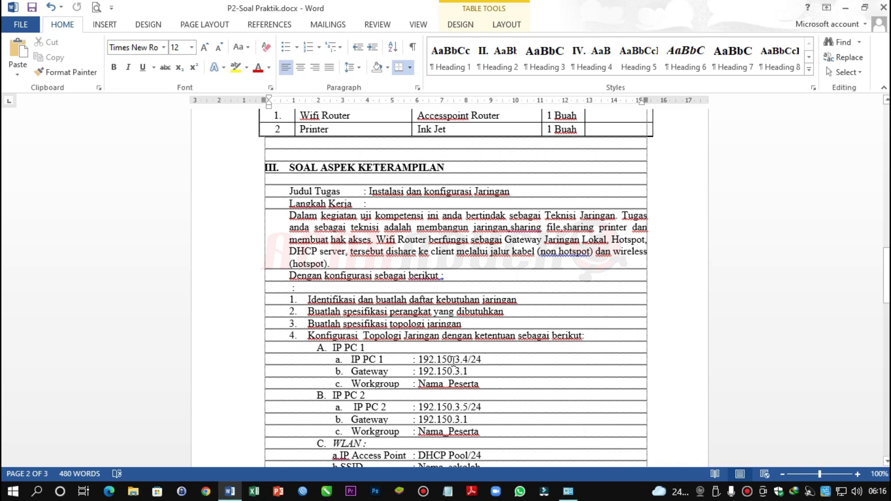
pyautogui.moveTo(562, 496)
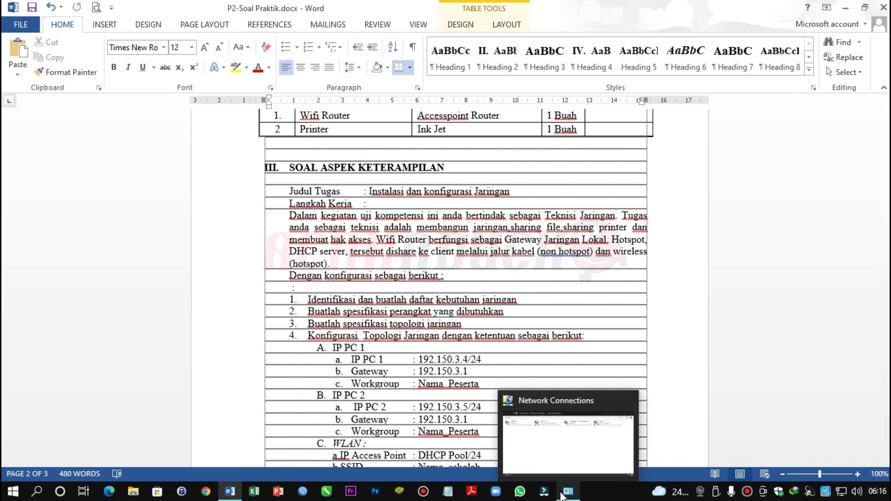
pyautogui.scroll(-1, 357, 354)
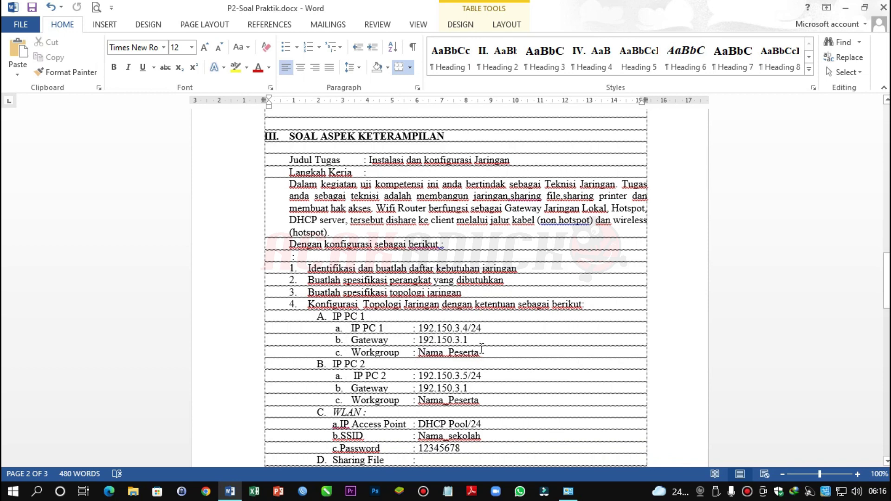
pyautogui.scroll(-1, 414, 344)
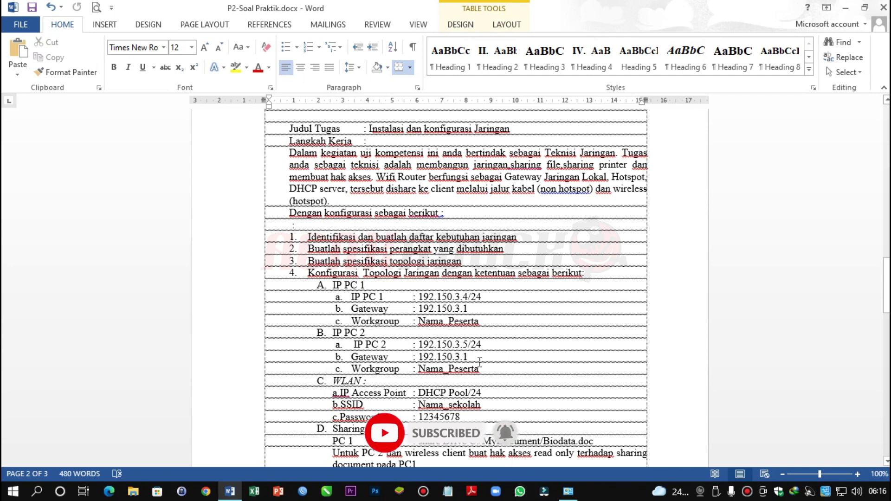
pyautogui.scroll(-2, 482, 362)
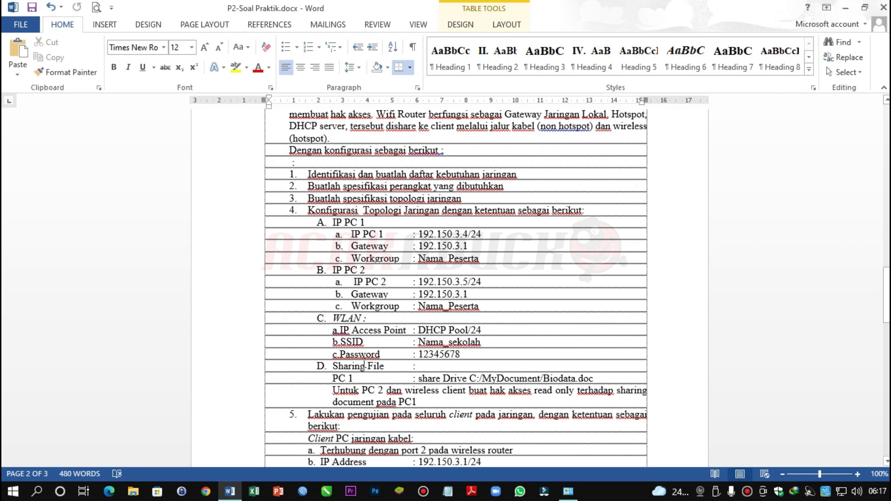
pyautogui.scroll(-1, 348, 358)
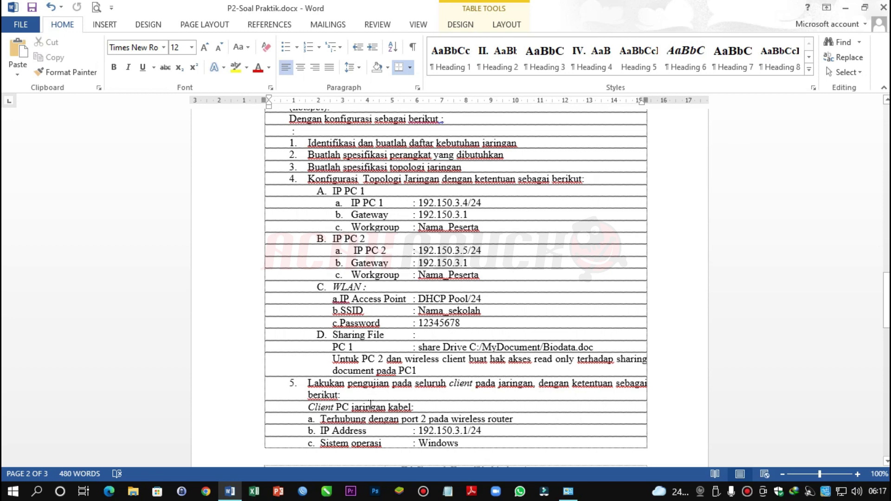
pyautogui.scroll(-3, 372, 419)
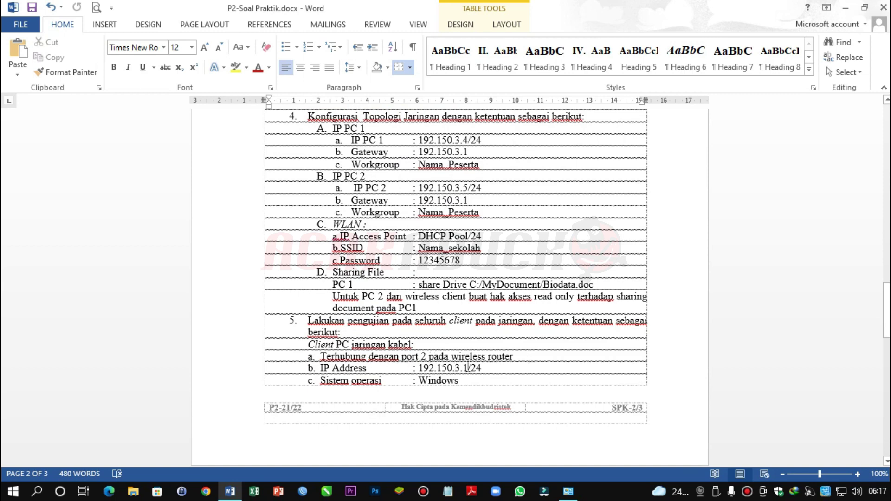
pyautogui.scroll(-5, 456, 381)
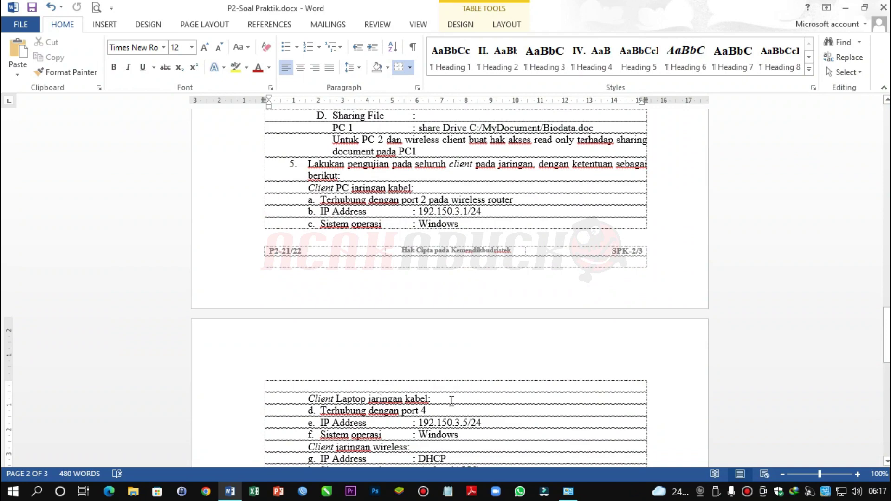
pyautogui.scroll(-2, 451, 402)
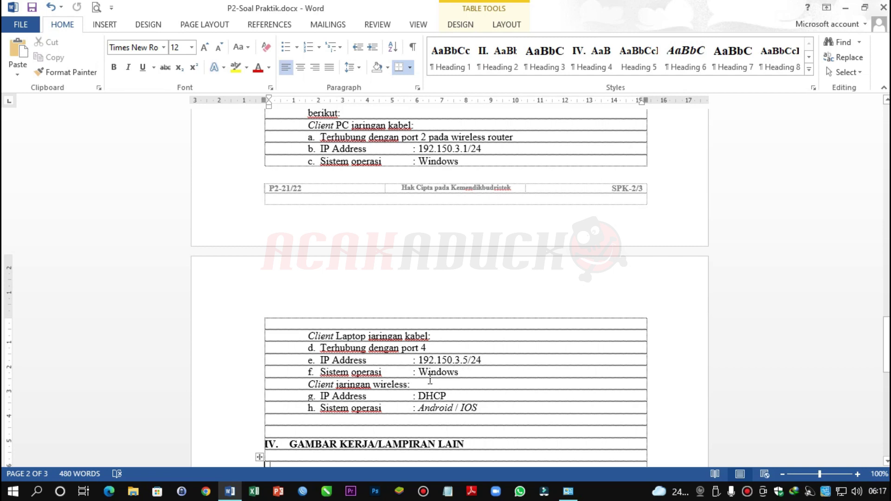
pyautogui.scroll(1, 422, 275)
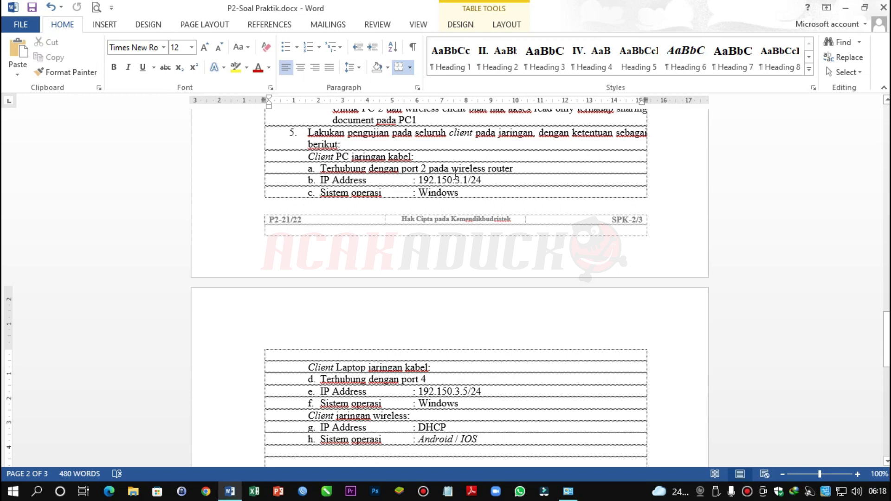
pyautogui.scroll(4, 451, 197)
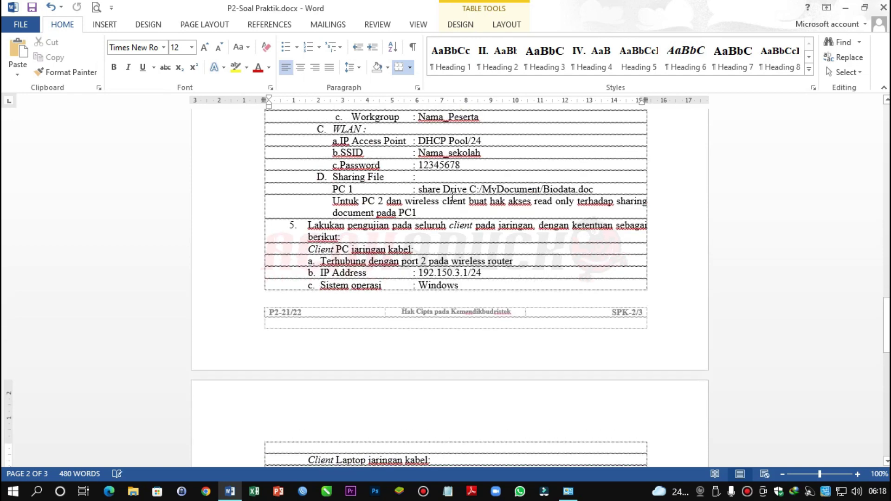
pyautogui.scroll(8, 452, 198)
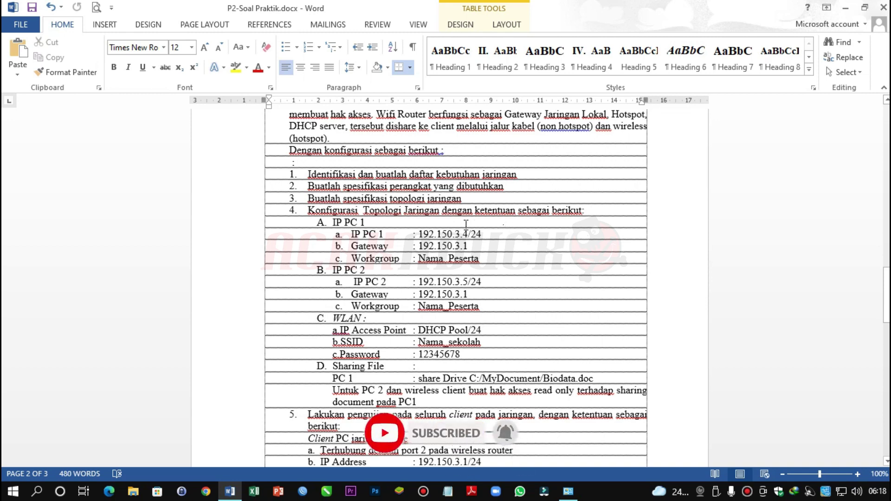
# Step: Switch to Network Connections and give the Ethernet adapter the static IPv4 address 192.150.3.4, as required for PC 1
pyautogui.hotkey('alt', 'Tab')
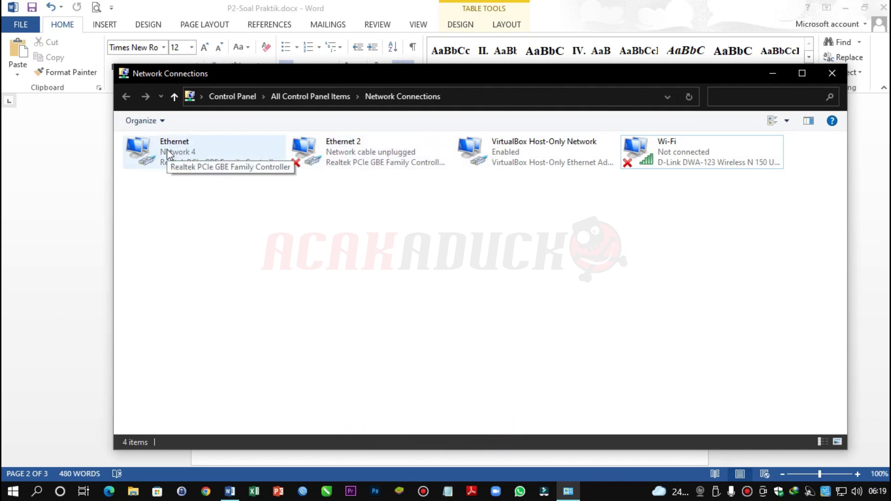
pyautogui.rightClick(167, 151)
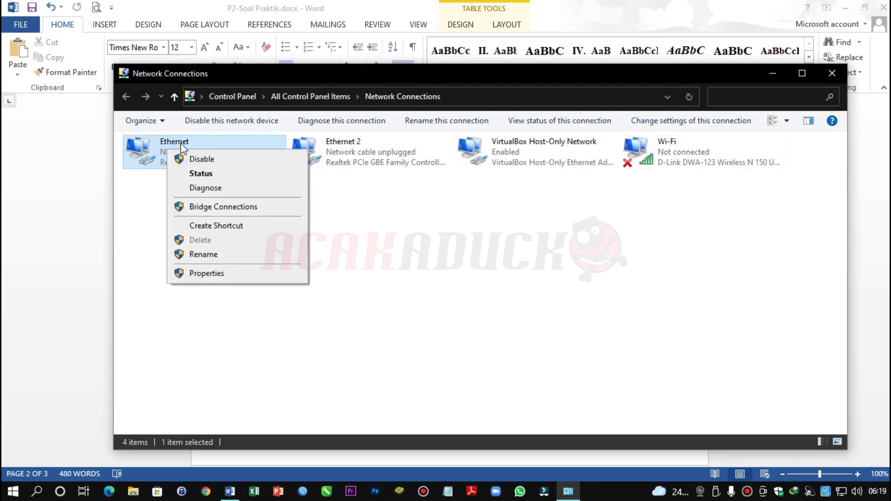
pyautogui.click(210, 274)
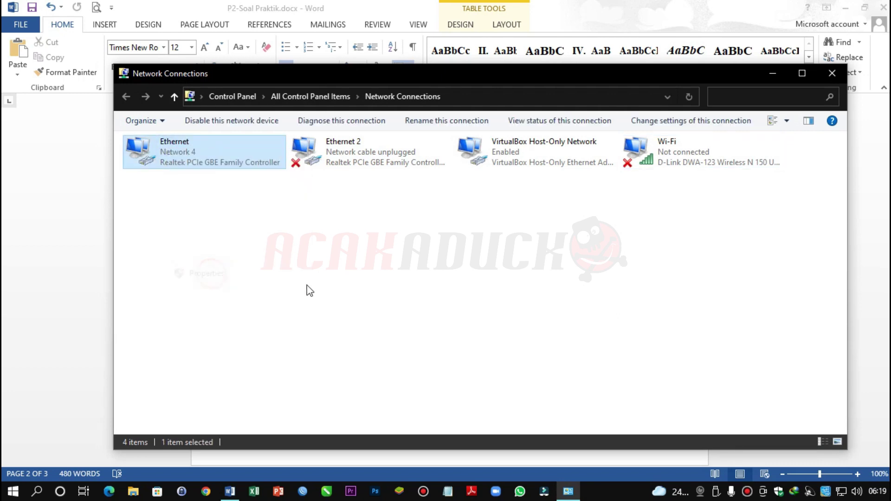
pyautogui.doubleClick(266, 284)
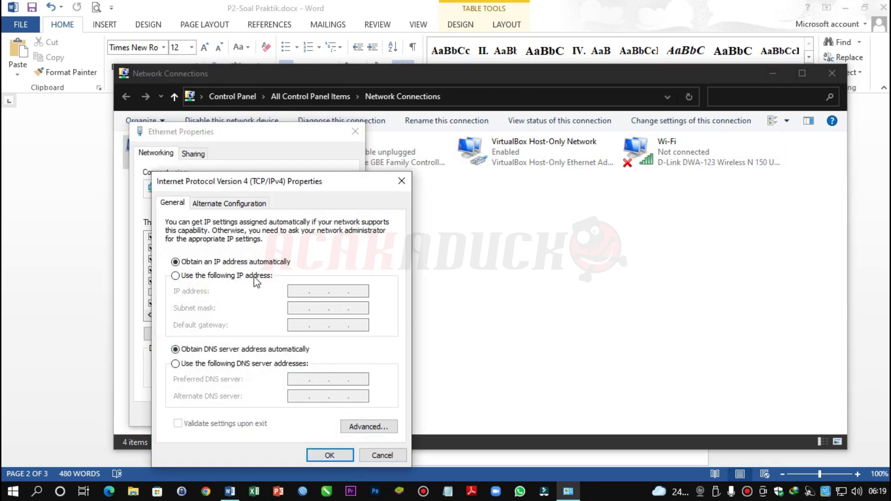
pyautogui.click(259, 276)
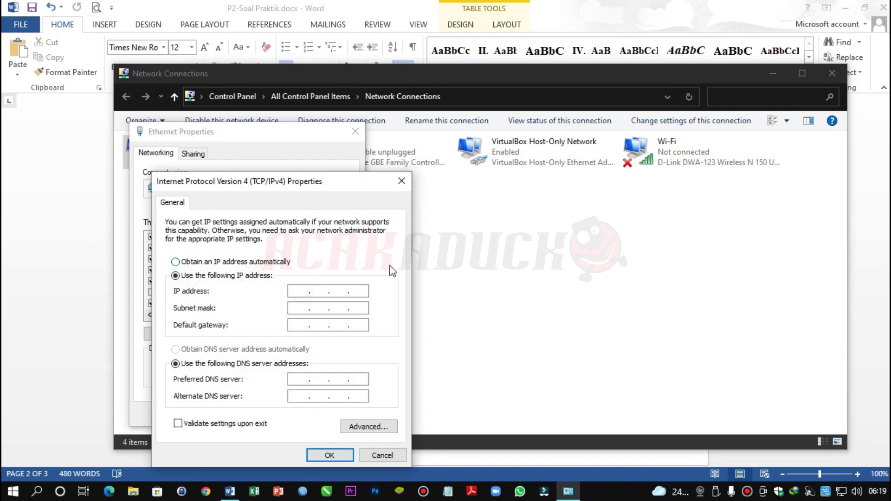
pyautogui.write('192 . 150 .  .')
pyautogui.click(232, 492)
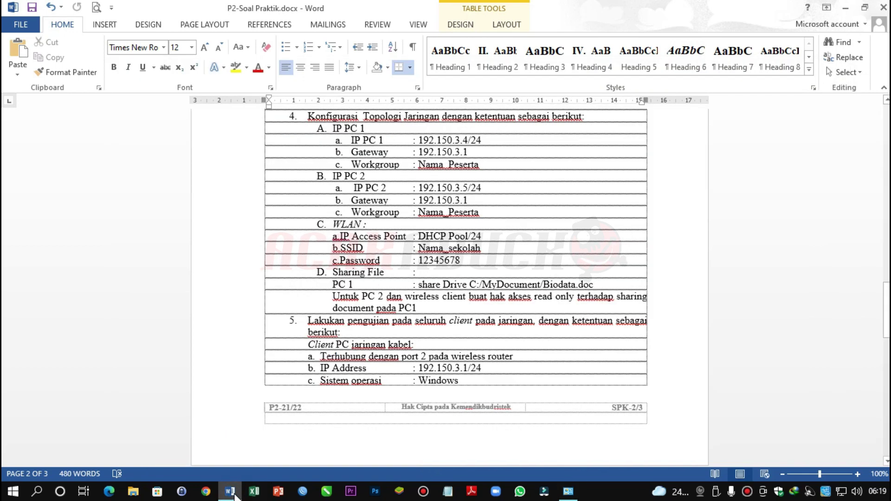
pyautogui.click(568, 491)
pyautogui.write('3 . 4')
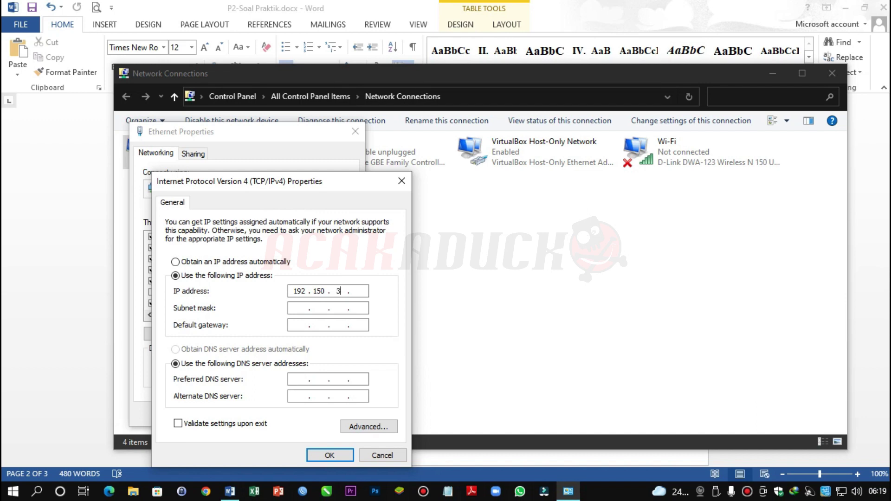
# Step: Set the Ethernet adapter's subnet mask to 255.255.255.0 and default gateway to 192.150.3.1, and apply the settings
pyautogui.click(299, 309)
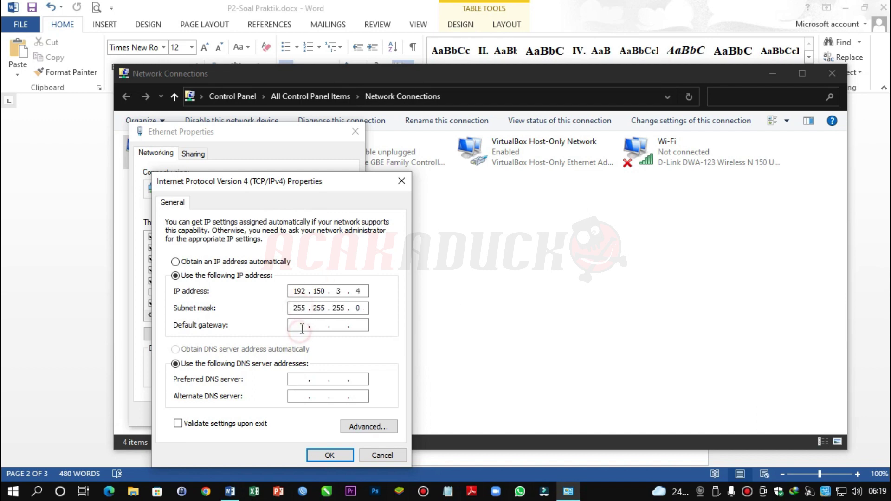
pyautogui.click(300, 327)
pyautogui.write('192')
pyautogui.write('150.3.1')
pyautogui.click(327, 456)
pyautogui.click(284, 415)
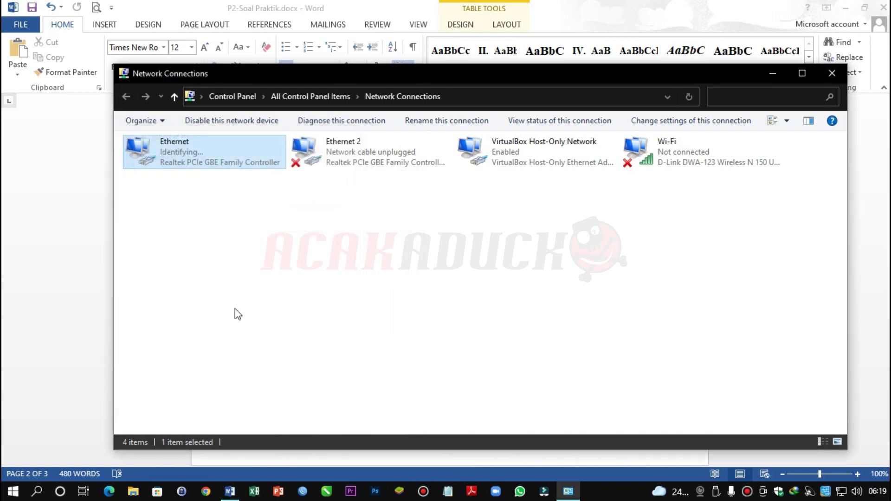
# Step: Switch to WinBox and connect to the neighboring MikroTik RB941-2nD router as admin
pyautogui.click(567, 492)
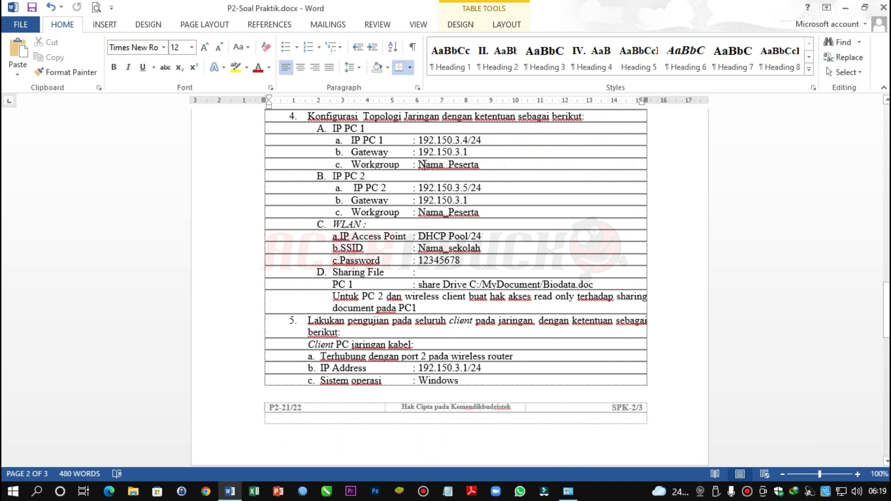
pyautogui.click(303, 492)
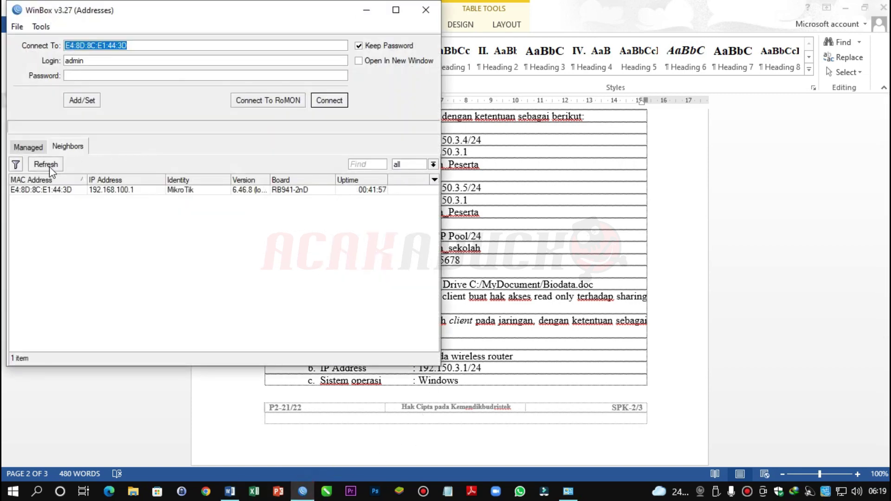
pyautogui.click(70, 190)
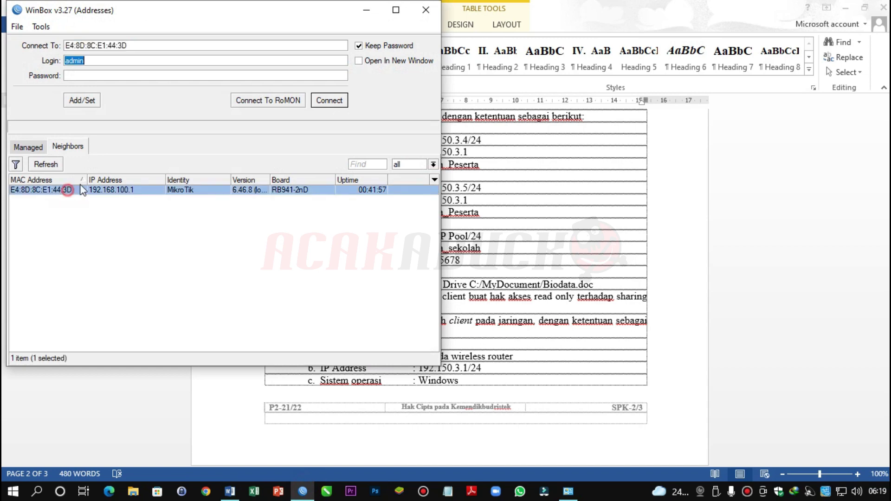
pyautogui.click(320, 100)
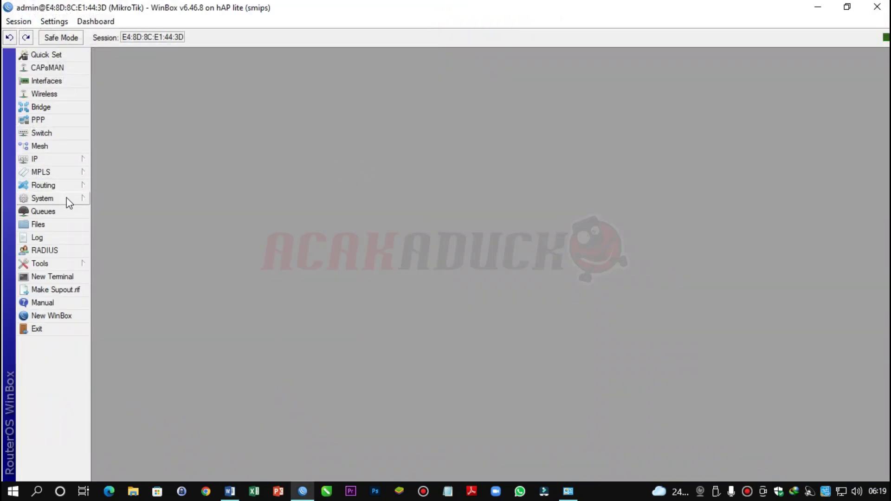
# Step: Reset the router's configuration with No Default Configuration enabled, confirm the reboot, and dismiss the reconnect prompt
pyautogui.click(67, 198)
pyautogui.click(138, 358)
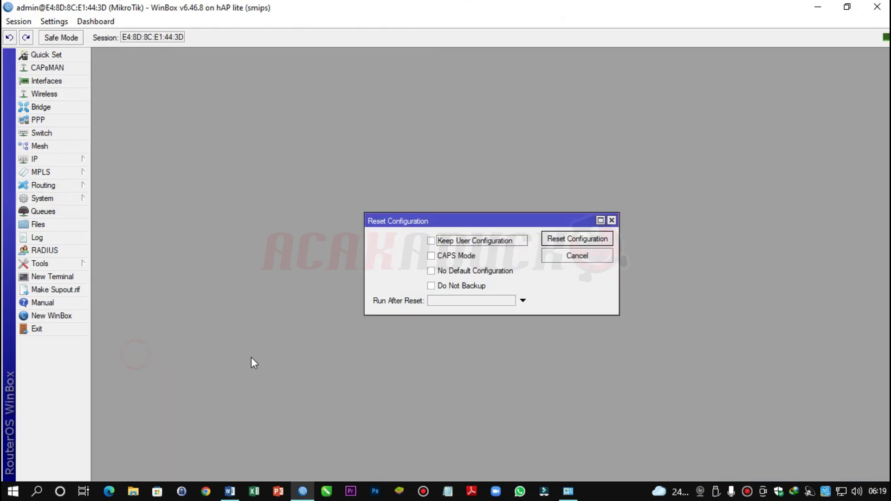
pyautogui.click(431, 272)
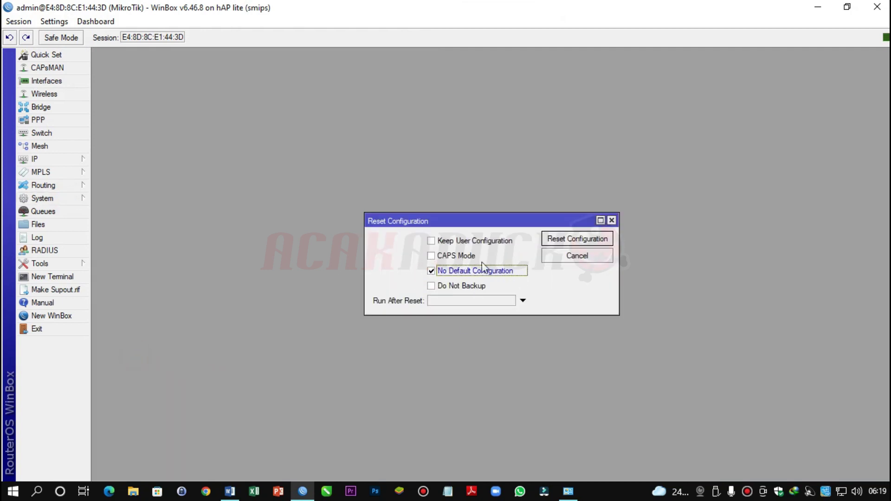
pyautogui.click(566, 240)
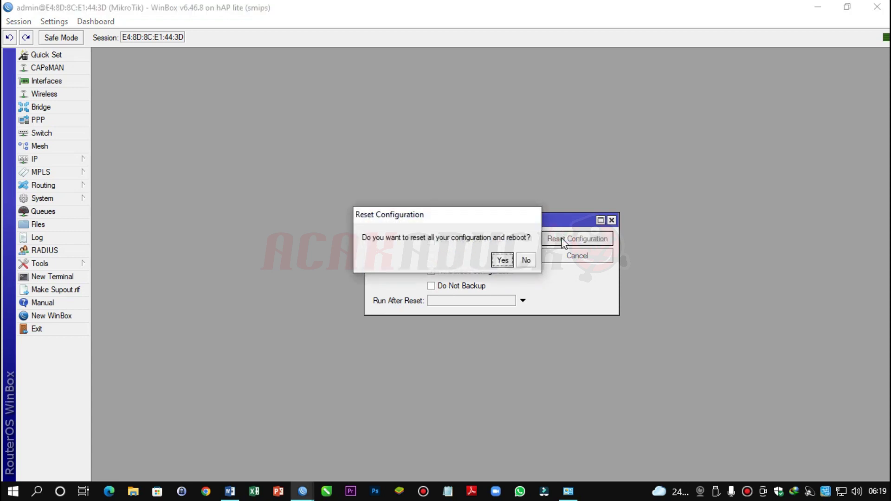
pyautogui.click(502, 261)
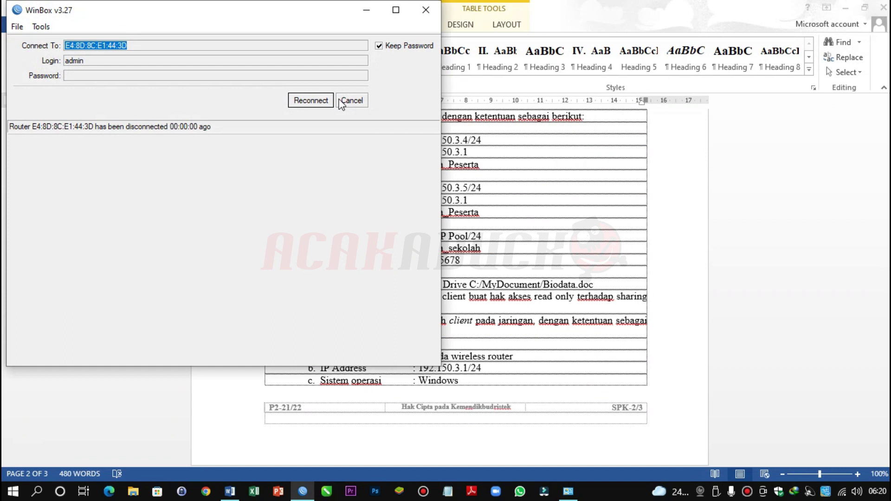
pyautogui.click(353, 102)
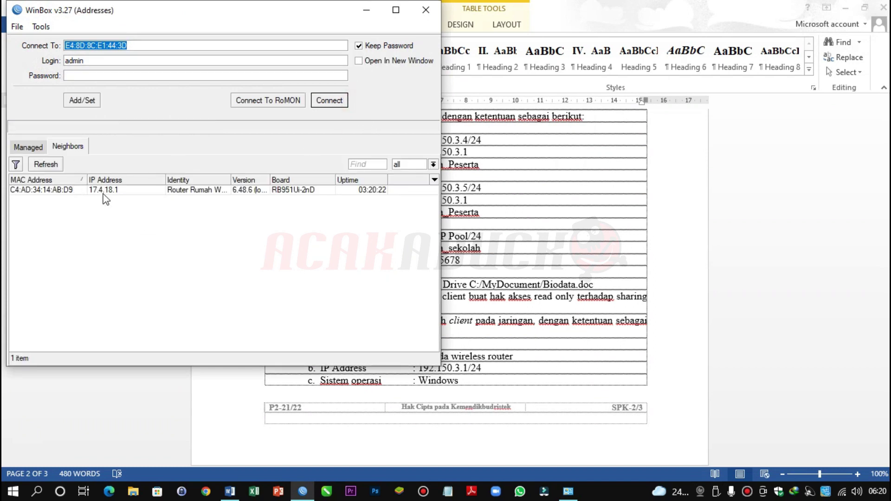
# Step: Refresh the neighbor list, check the Ethernet adapter in Network Connections, and reconnect to the RB941-2nD router as admin in WinBox
pyautogui.click(52, 168)
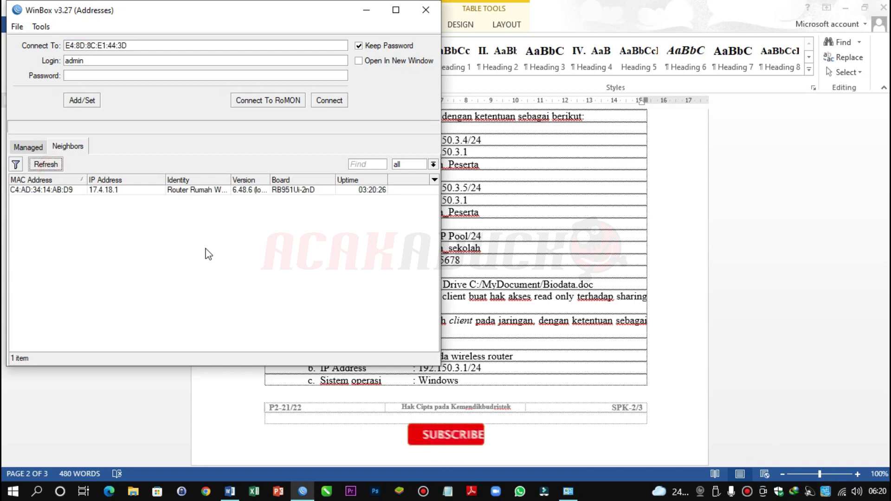
pyautogui.click(49, 164)
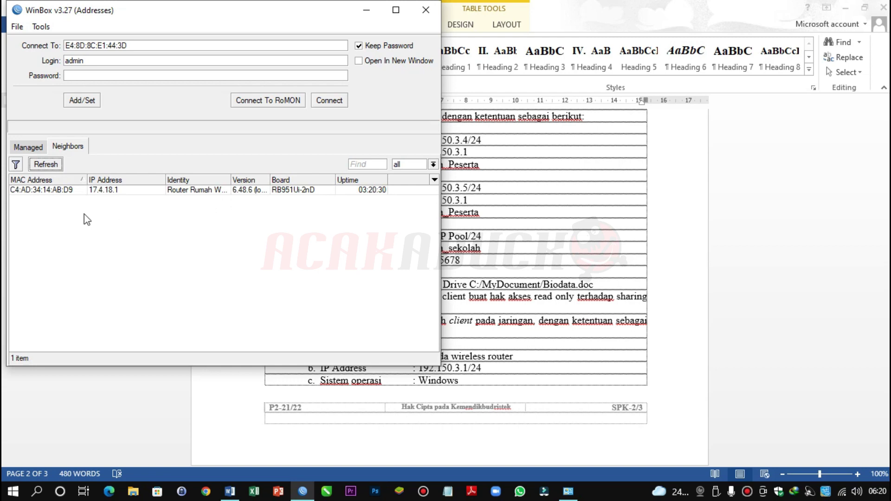
pyautogui.click(53, 164)
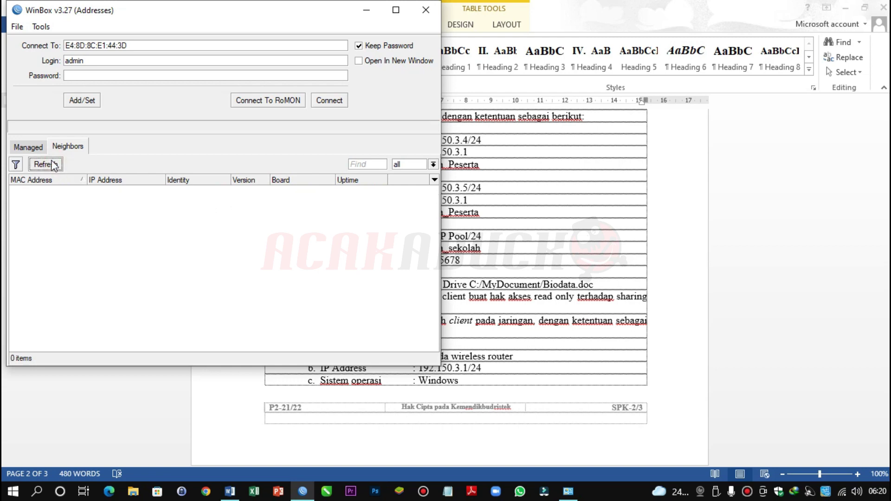
pyautogui.click(567, 493)
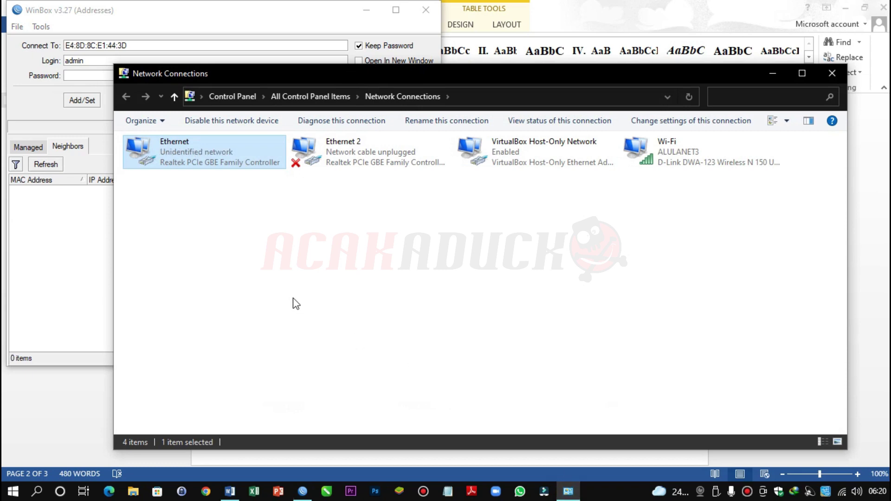
pyautogui.click(74, 239)
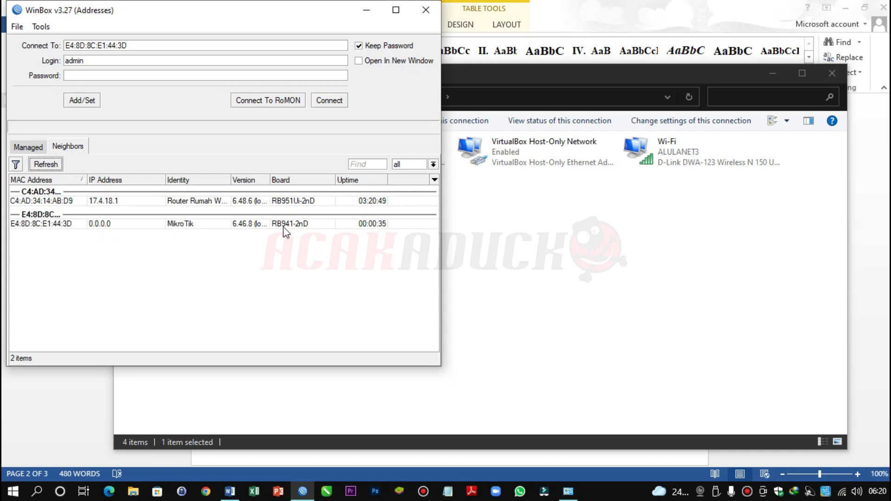
pyautogui.click(56, 224)
pyautogui.click(340, 97)
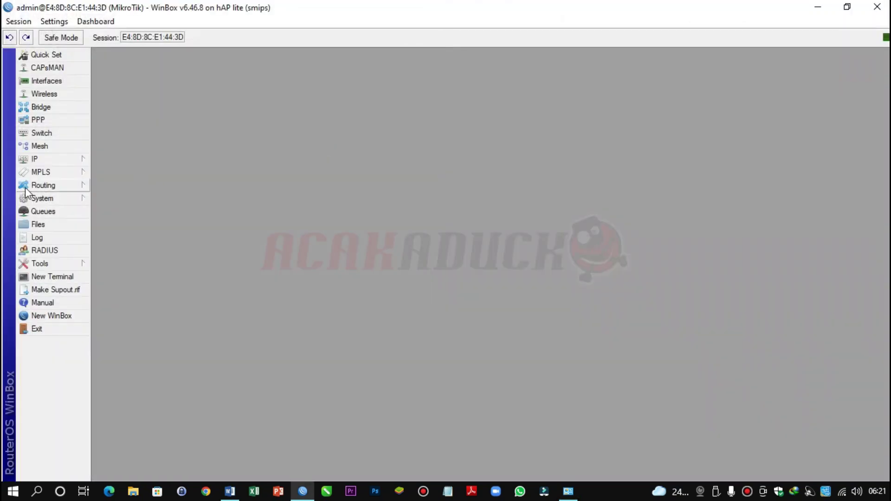
# Step: Add a DHCP client on the ether1 interface, keeping peer DNS, peer NTP and the default route on
pyautogui.click(45, 160)
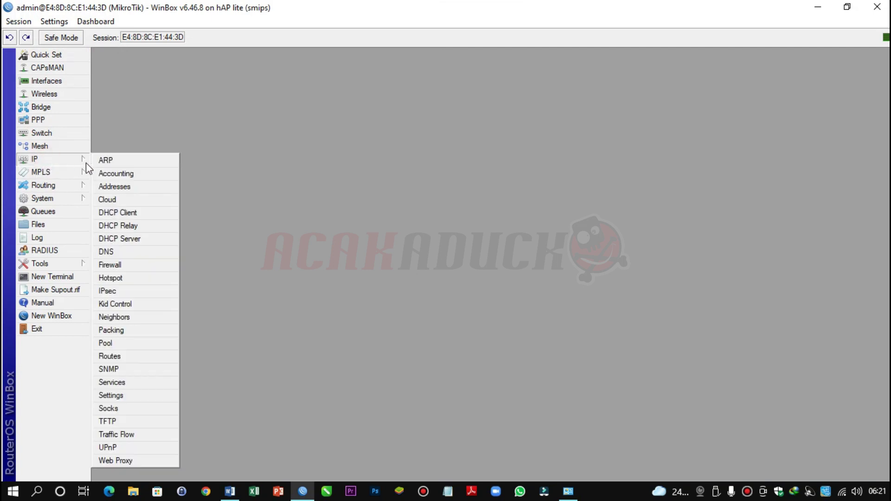
pyautogui.click(121, 211)
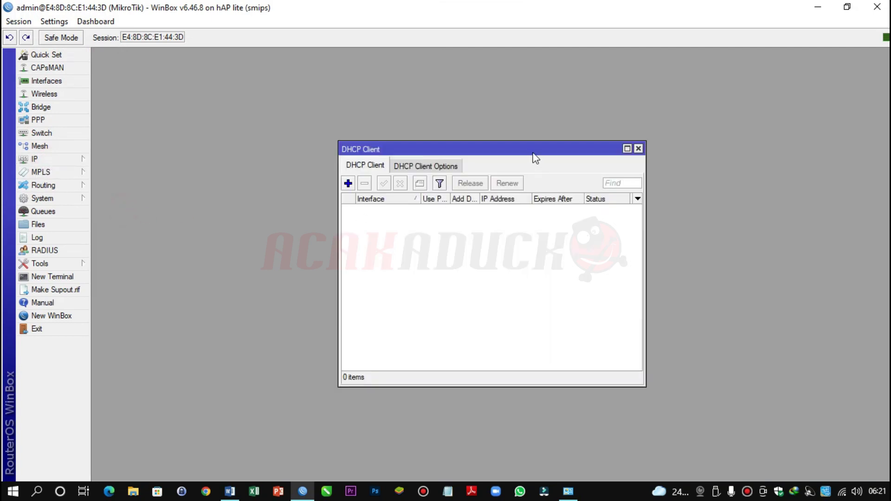
pyautogui.moveTo(530, 149); pyautogui.dragTo(519, 104)
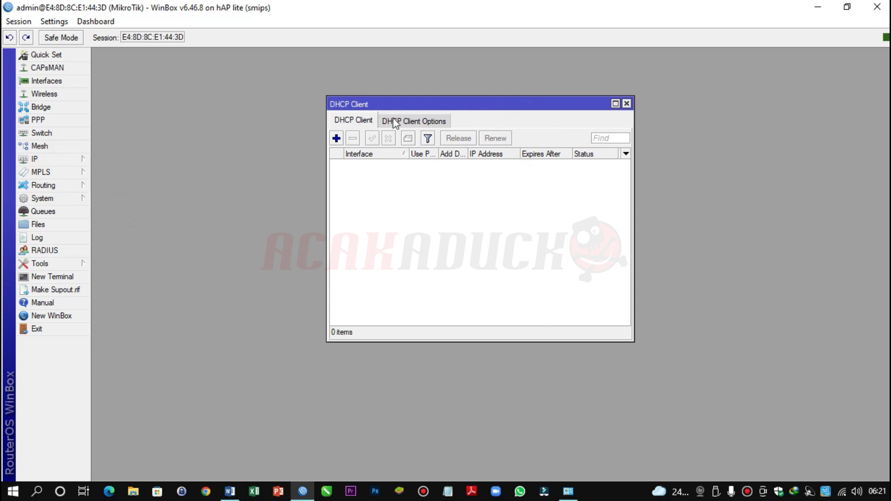
pyautogui.click(336, 138)
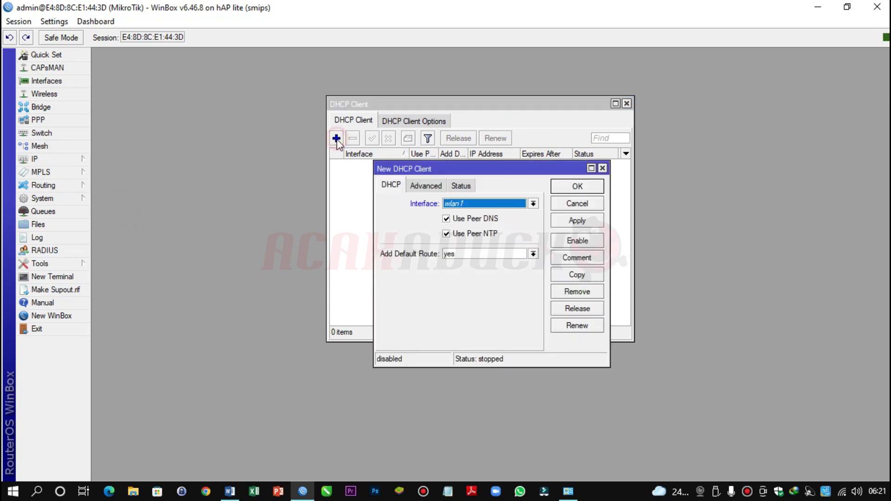
pyautogui.click(486, 208)
pyautogui.click(483, 215)
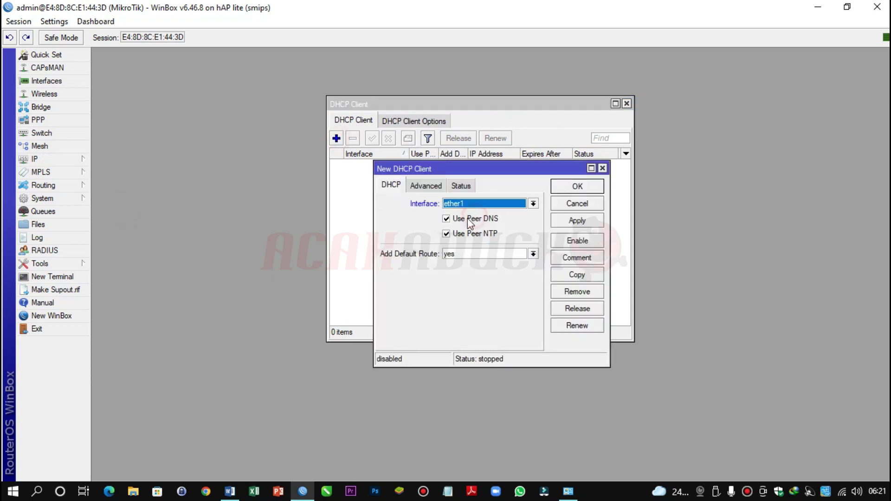
pyautogui.click(565, 223)
pyautogui.click(576, 188)
# Step: Enable the ether1 DHCP client, widen the IP address column to read its full address, and close the DHCP client list
pyautogui.click(403, 164)
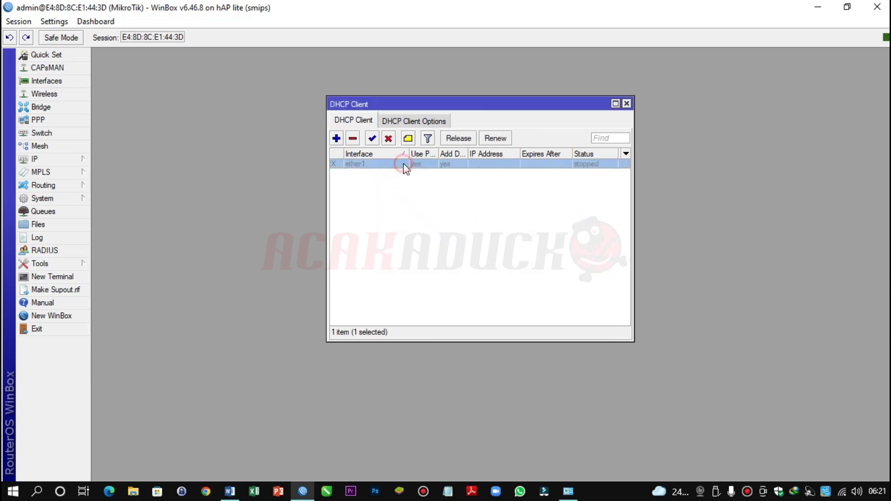
pyautogui.click(408, 193)
pyautogui.click(395, 165)
pyautogui.click(373, 139)
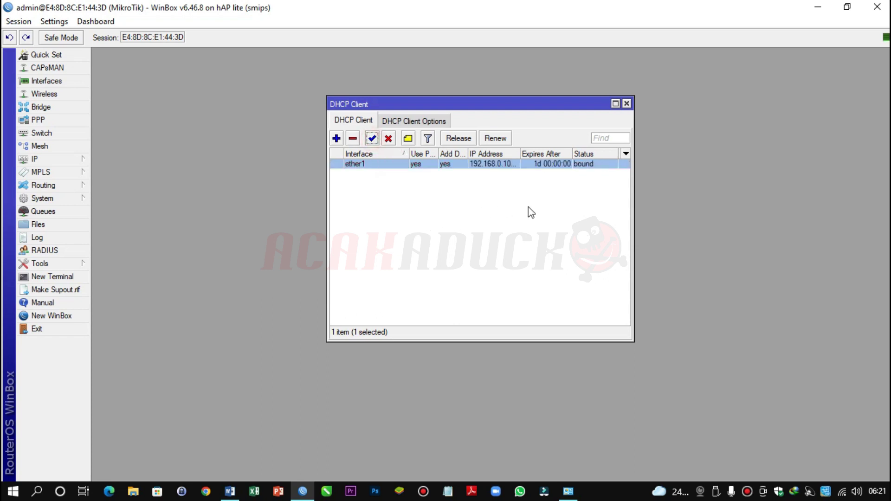
pyautogui.moveTo(520, 153); pyautogui.dragTo(531, 153)
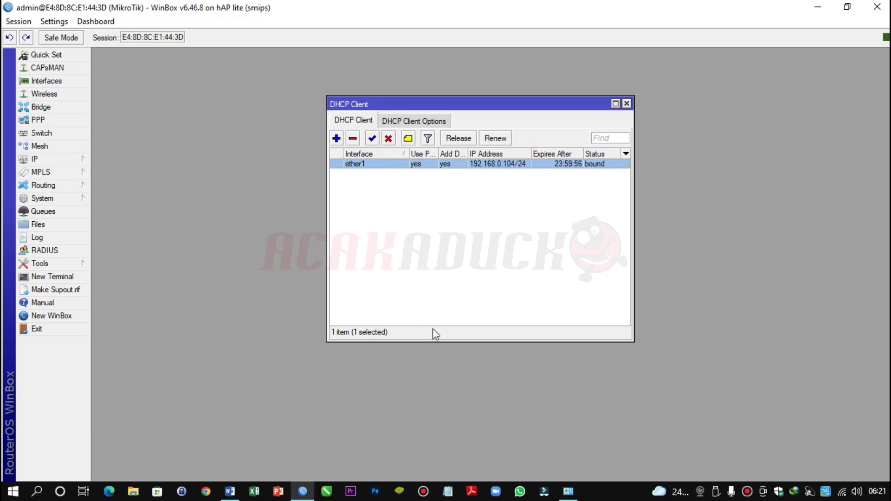
pyautogui.click(470, 234)
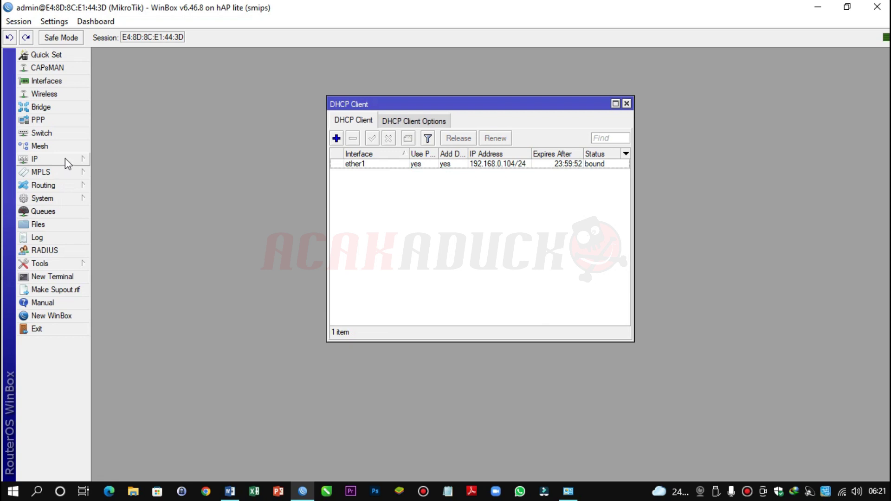
pyautogui.click(627, 103)
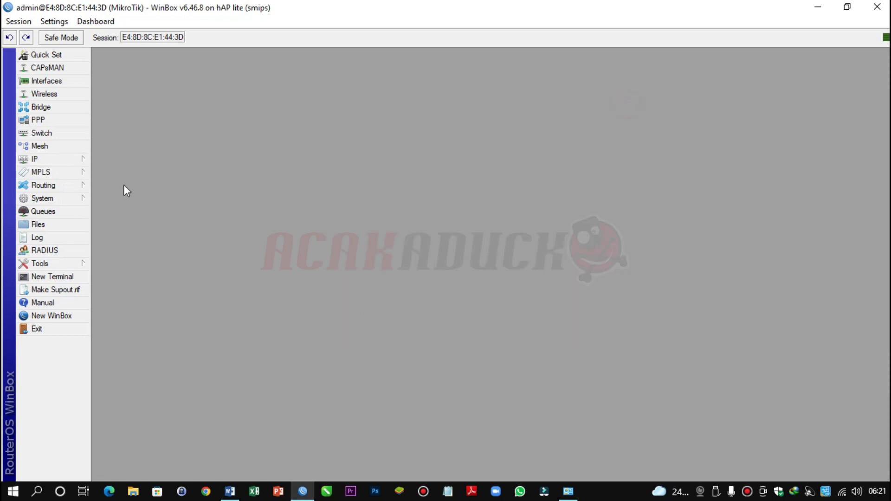
# Step: Start a new firewall NAT rule with chain srcnat and outgoing interface ether1
pyautogui.click(80, 161)
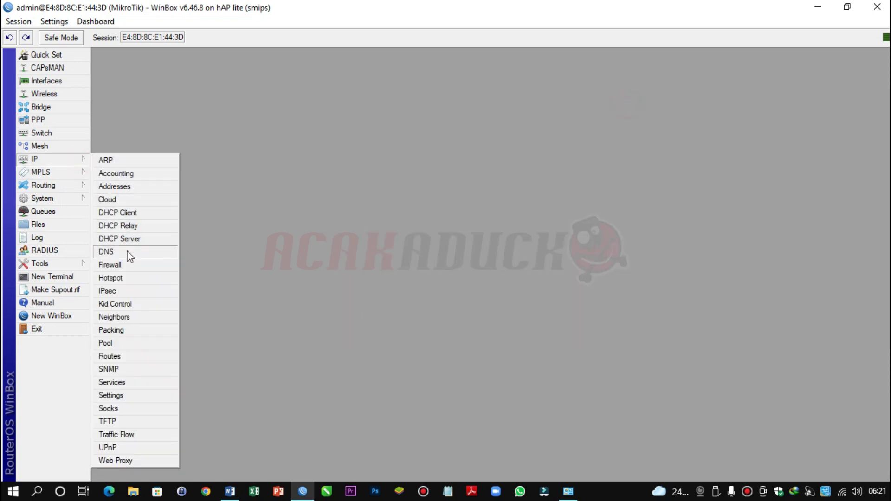
pyautogui.click(128, 264)
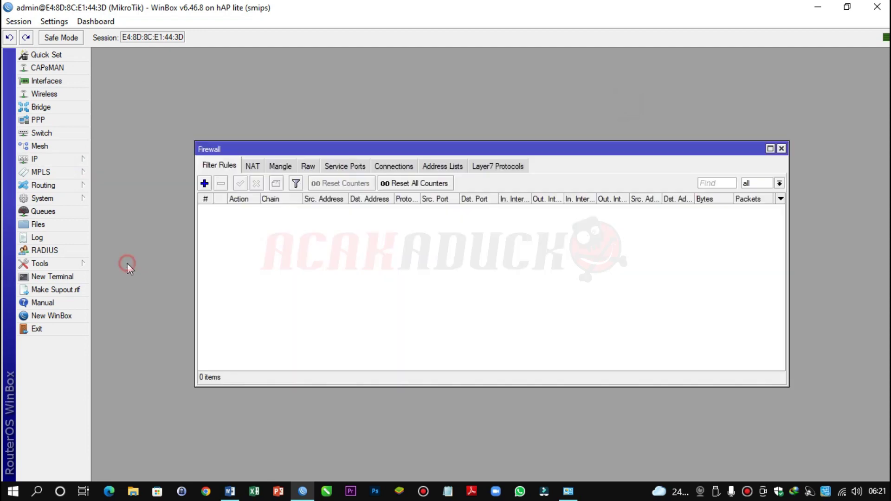
pyautogui.click(255, 166)
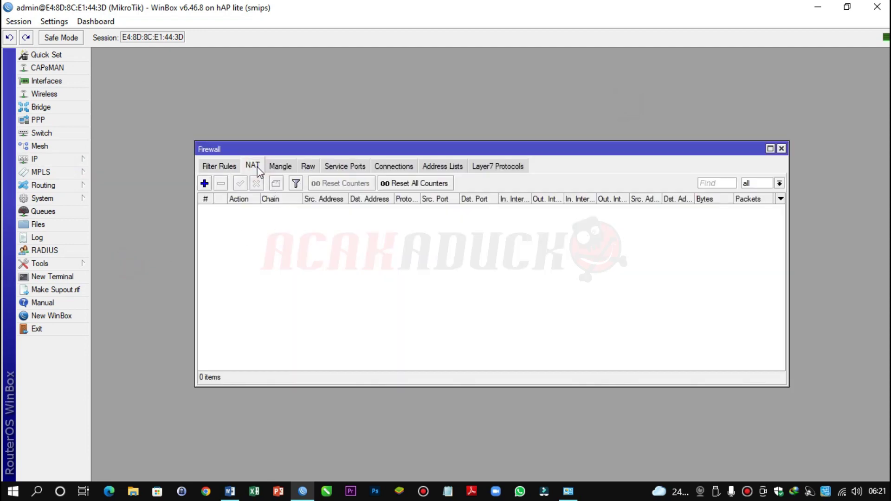
pyautogui.click(205, 184)
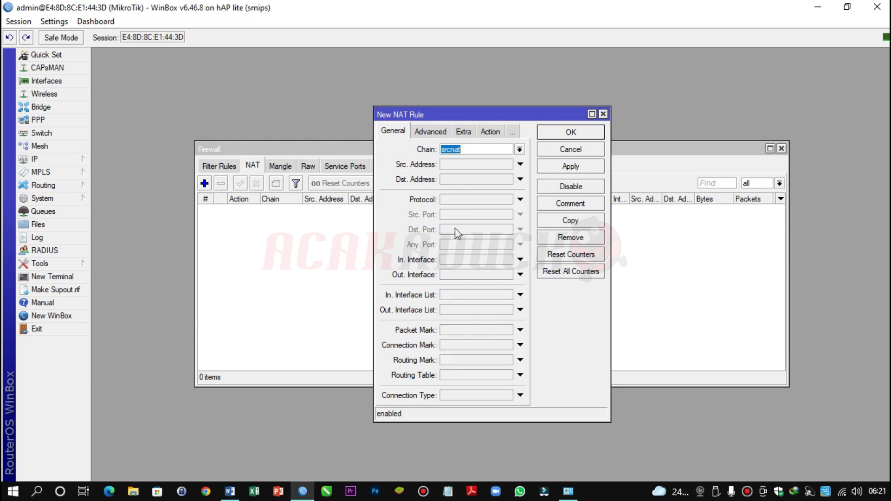
pyautogui.click(465, 274)
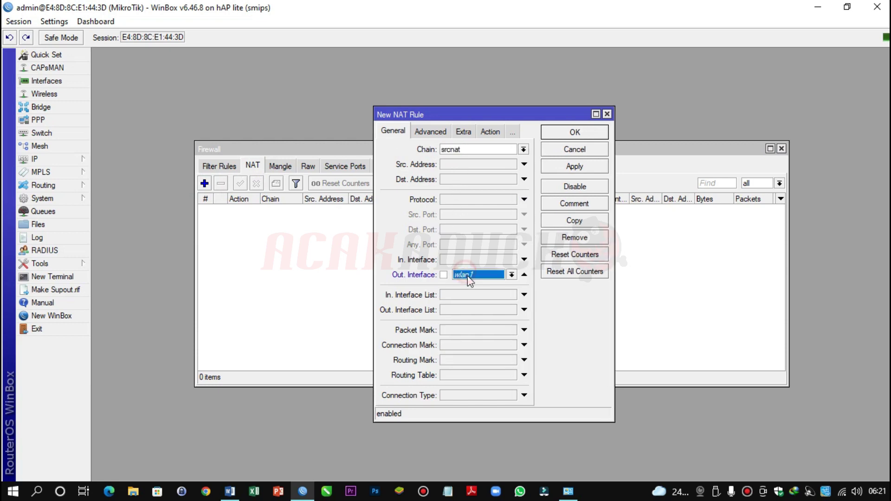
pyautogui.click(478, 275)
pyautogui.click(478, 319)
# Step: Set the NAT rule's action to masquerade, save the rule, and close the firewall window
pyautogui.click(485, 134)
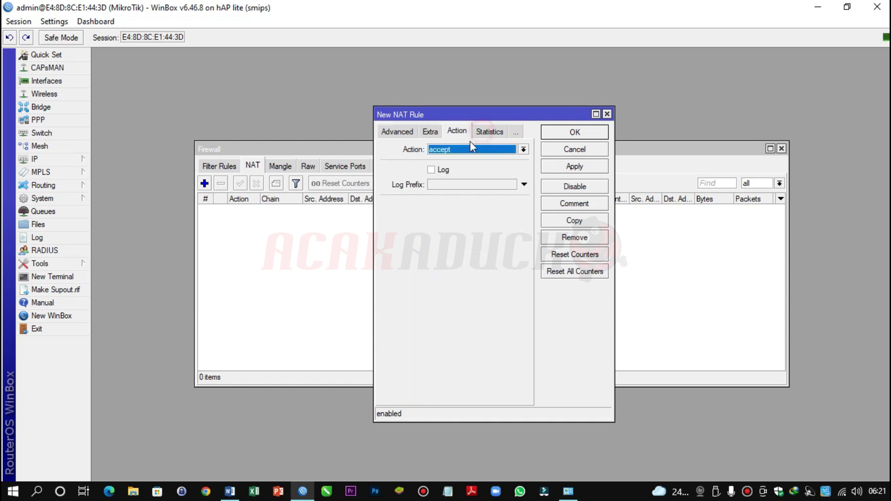
pyautogui.click(460, 149)
pyautogui.click(461, 209)
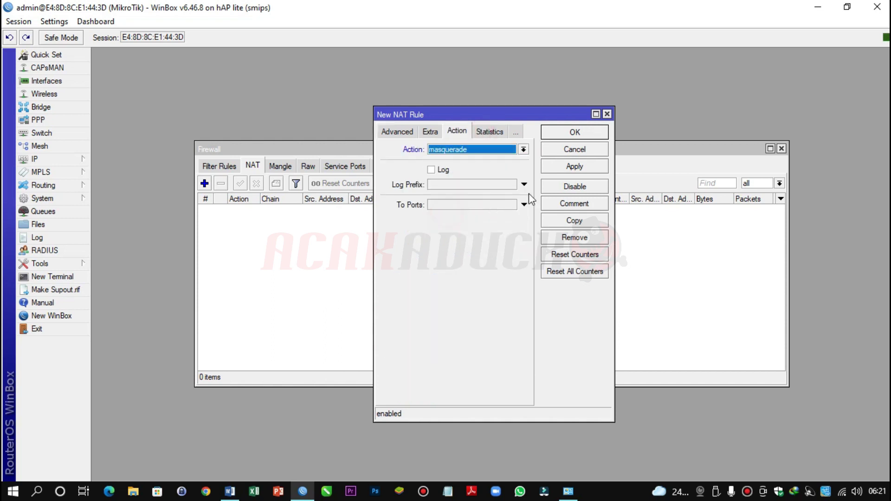
pyautogui.click(566, 170)
pyautogui.click(562, 131)
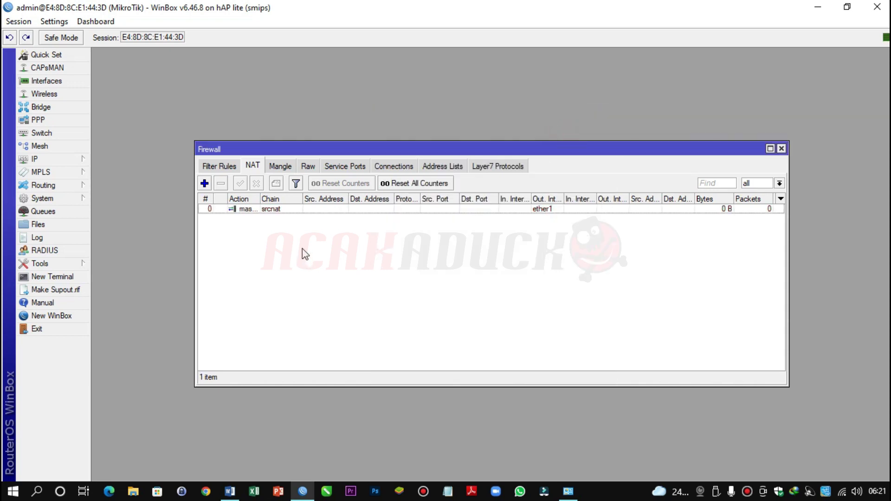
pyautogui.press('Escape')
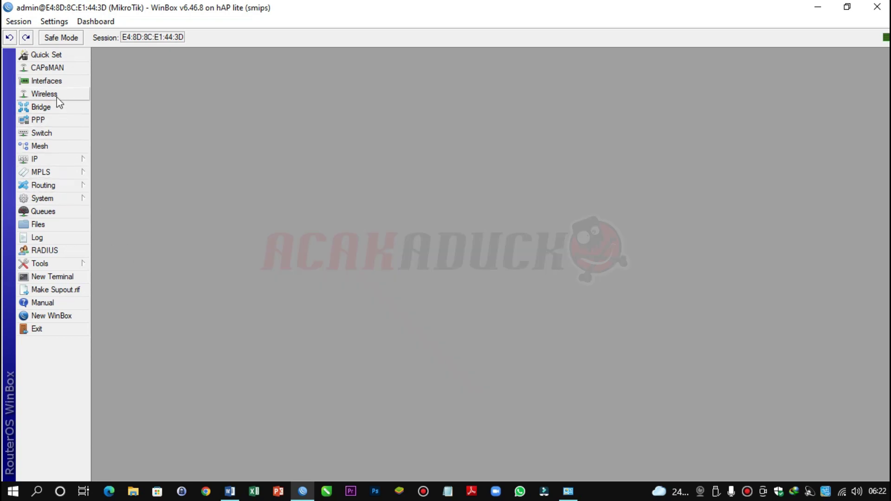
# Step: Review the router's interface list and the PC 1 gateway address in the Word exam document, and return to WinBox
pyautogui.click(56, 82)
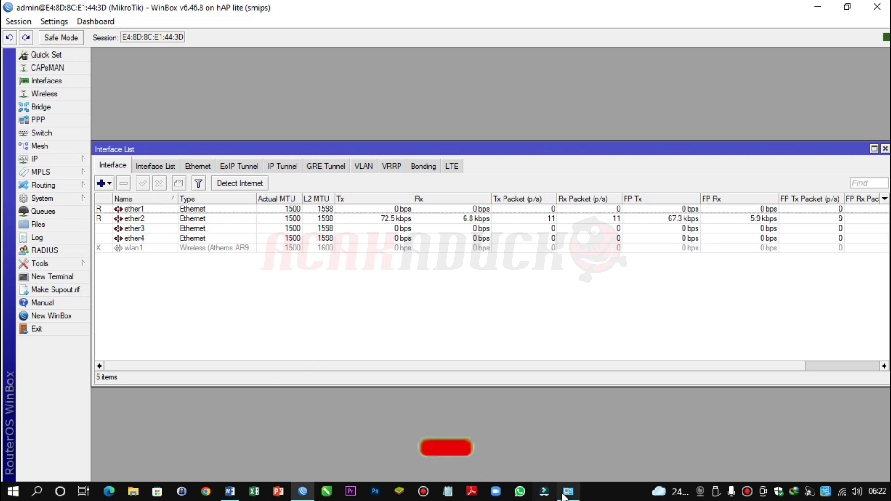
pyautogui.click(229, 491)
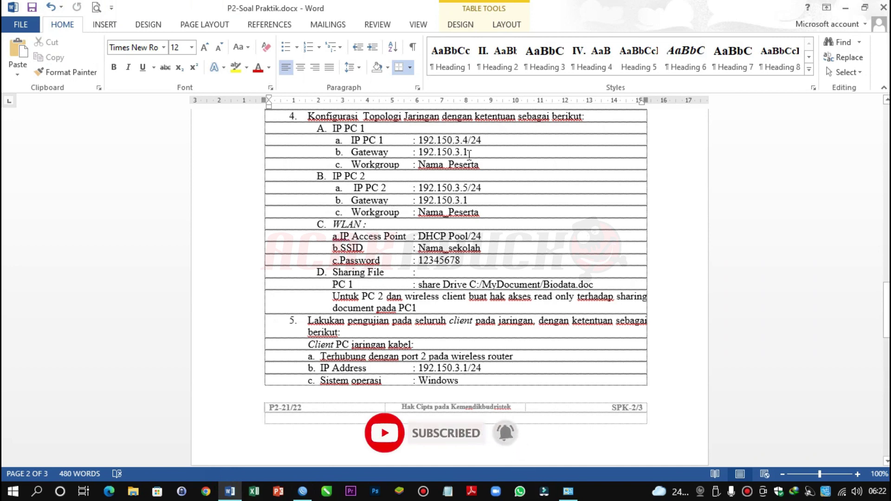
pyautogui.moveTo(469, 152); pyautogui.dragTo(424, 155)
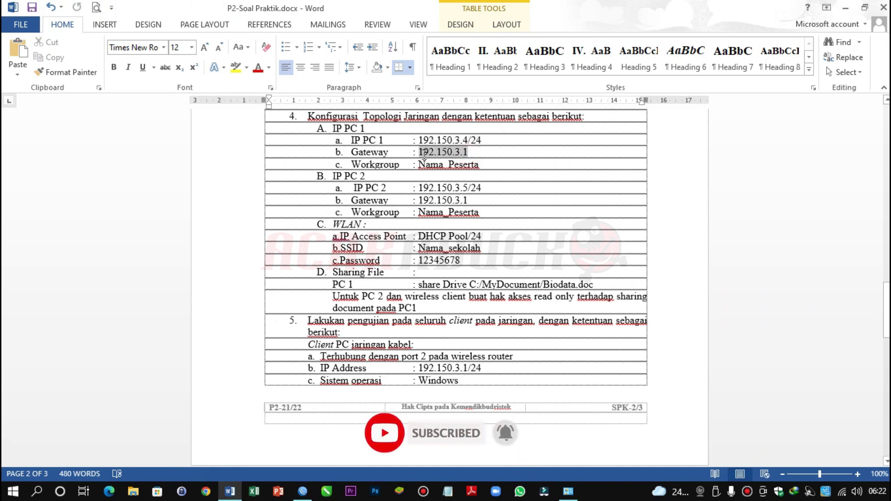
pyautogui.click(306, 493)
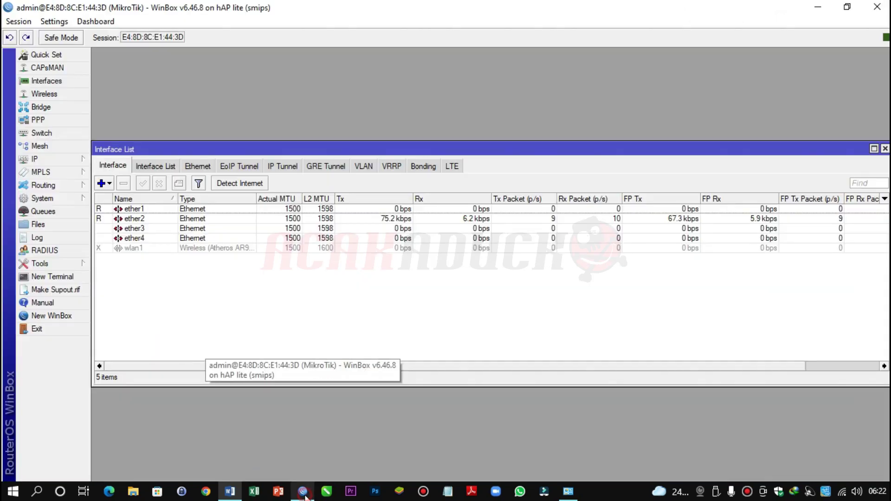
# Step: Create a new bridge interface named Bridge_Lokal
pyautogui.click(52, 106)
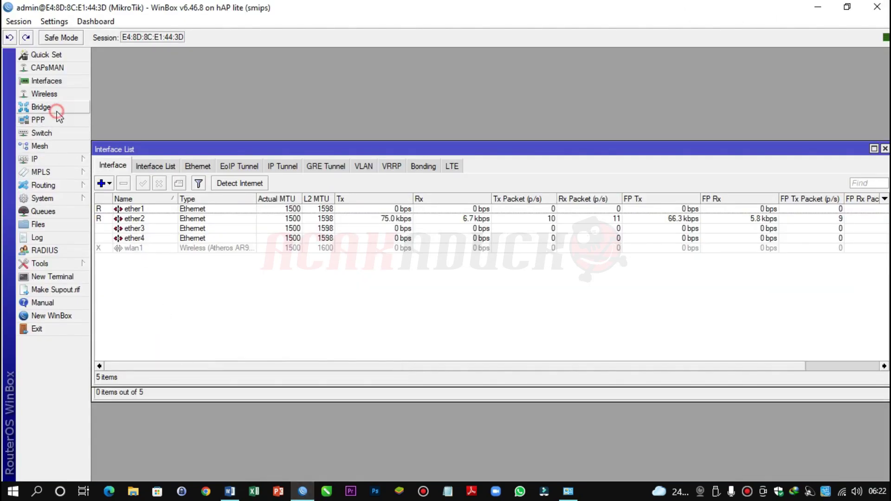
pyautogui.moveTo(182, 162); pyautogui.dragTo(182, 146)
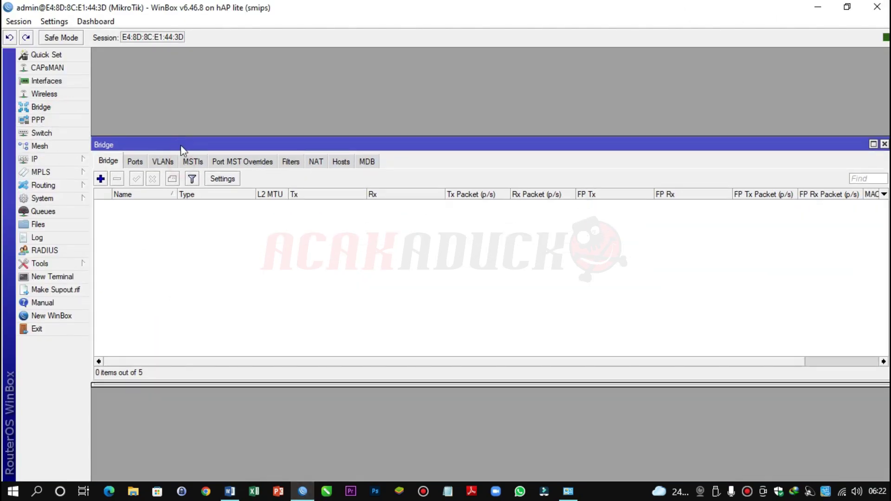
pyautogui.click(101, 178)
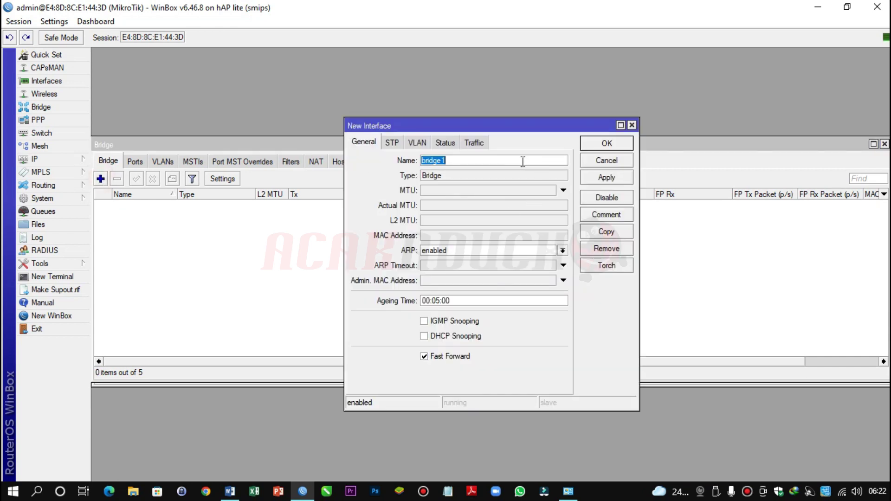
pyautogui.write('B')
pyautogui.write('_Lokal')
pyautogui.click(607, 177)
pyautogui.click(607, 142)
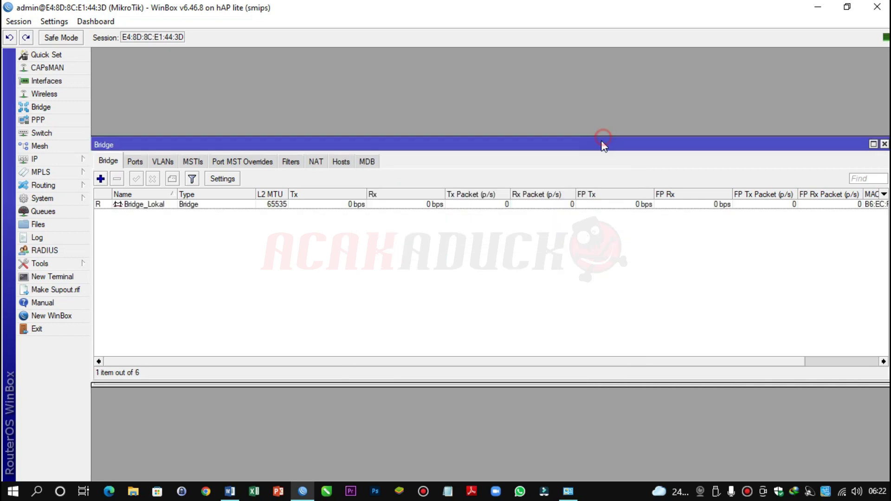
# Step: Add ether2 as a port of the Bridge_Lokal bridge and save it
pyautogui.click(167, 206)
pyautogui.click(135, 163)
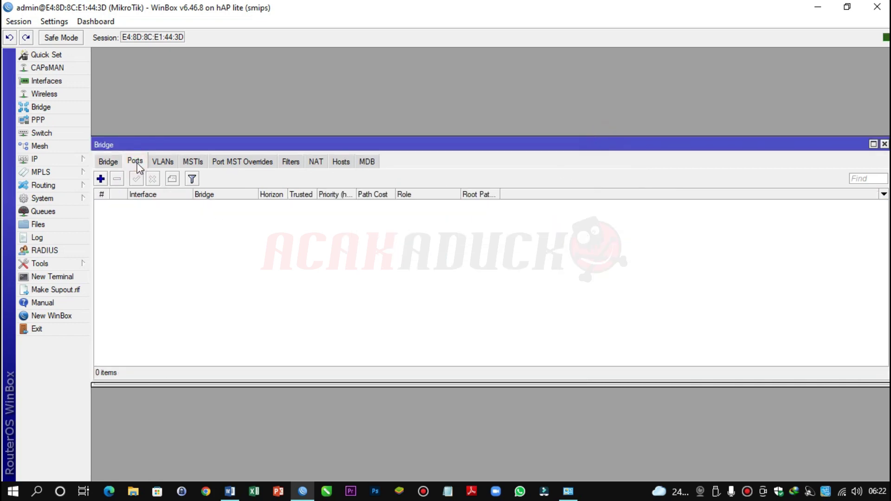
pyautogui.click(100, 179)
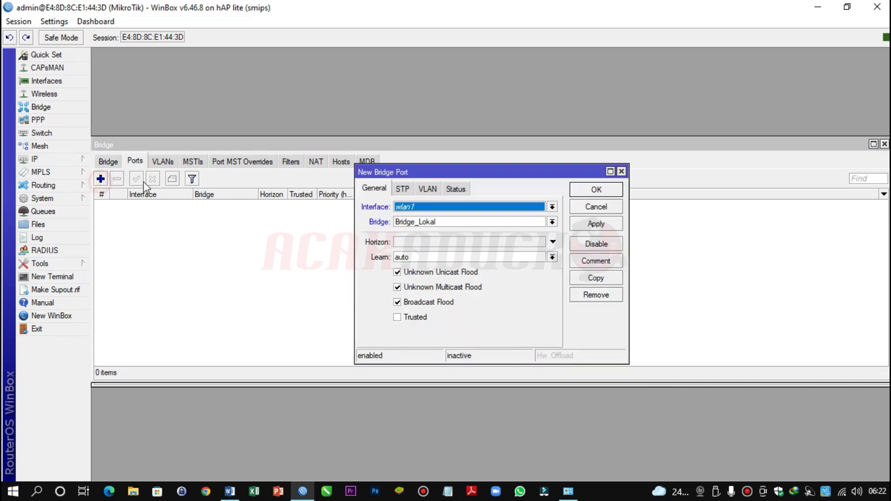
pyautogui.click(445, 211)
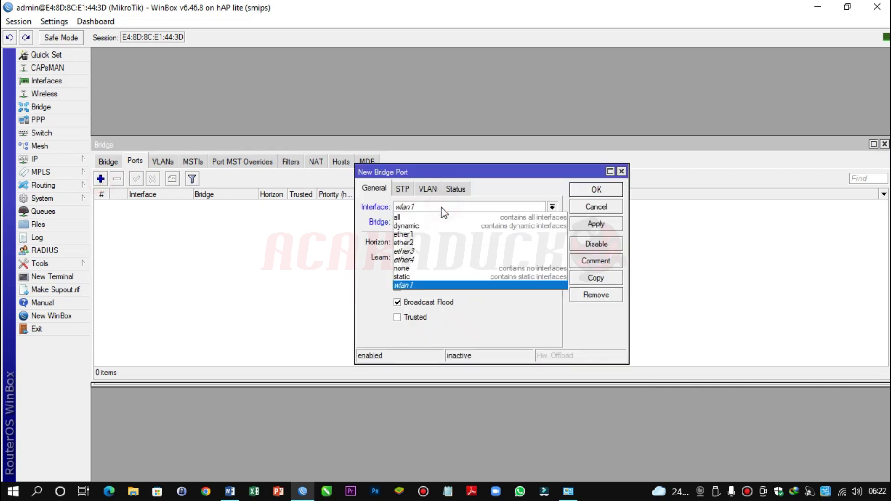
pyautogui.click(419, 243)
pyautogui.click(594, 224)
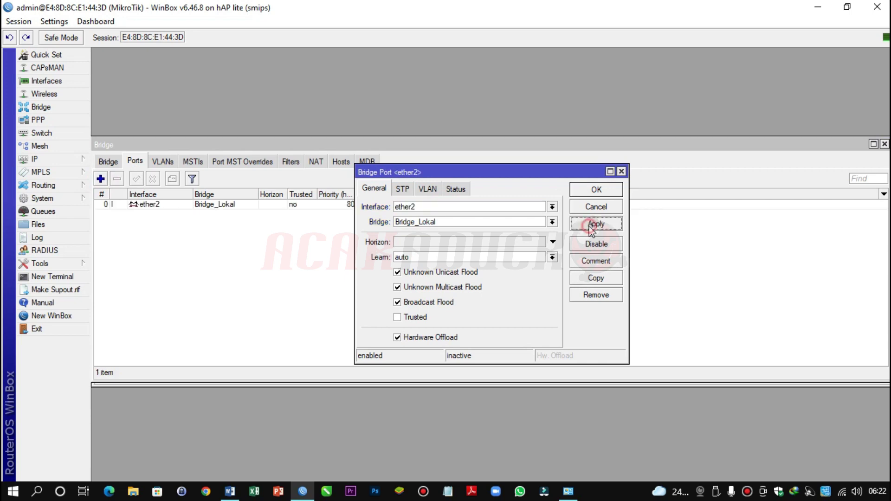
pyautogui.click(596, 189)
# Step: Add ether3 as another port of the Bridge_Lokal bridge
pyautogui.click(106, 179)
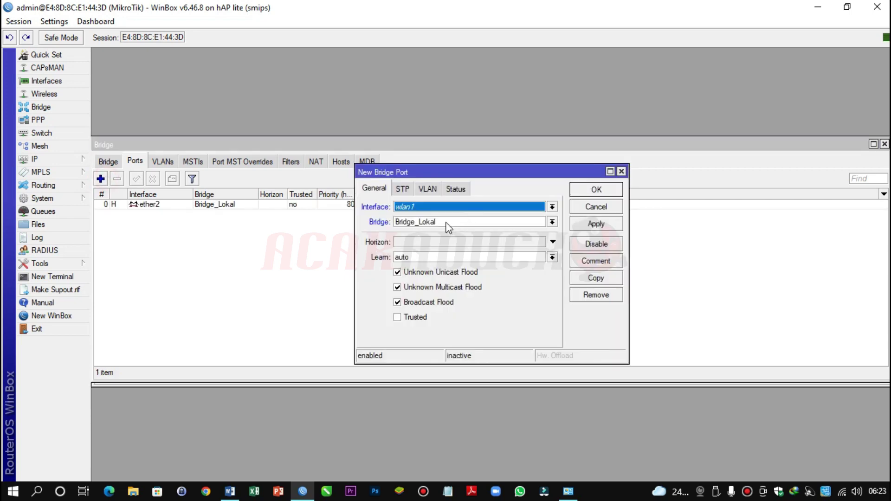
pyautogui.click(444, 207)
pyautogui.click(421, 250)
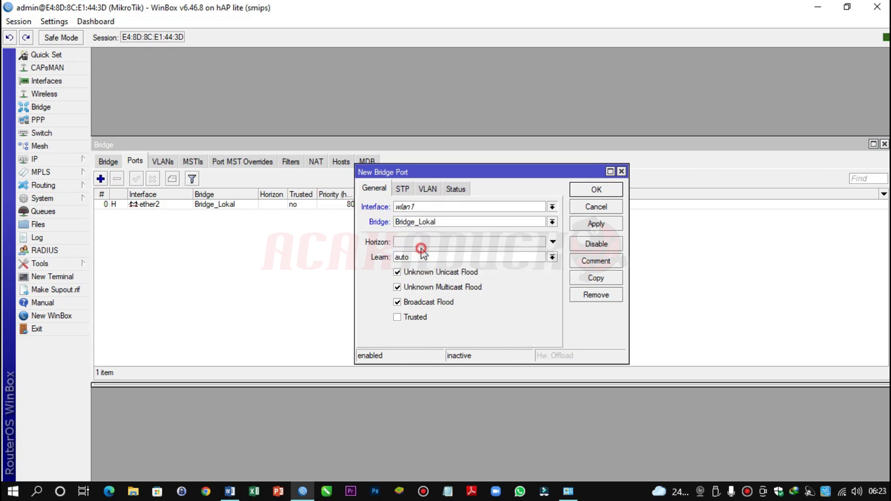
pyautogui.click(595, 224)
pyautogui.click(597, 189)
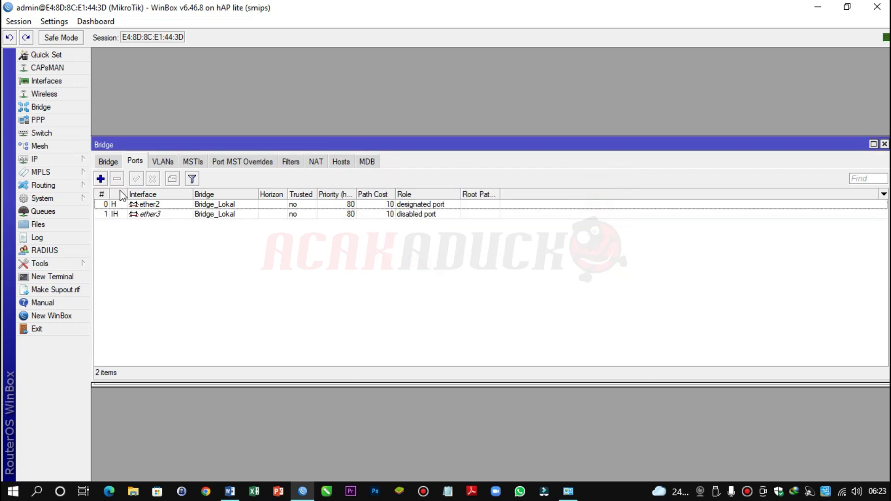
# Step: Add ether4 as a port of the Bridge_Lokal bridge and close the bridge window
pyautogui.click(104, 180)
pyautogui.click(406, 212)
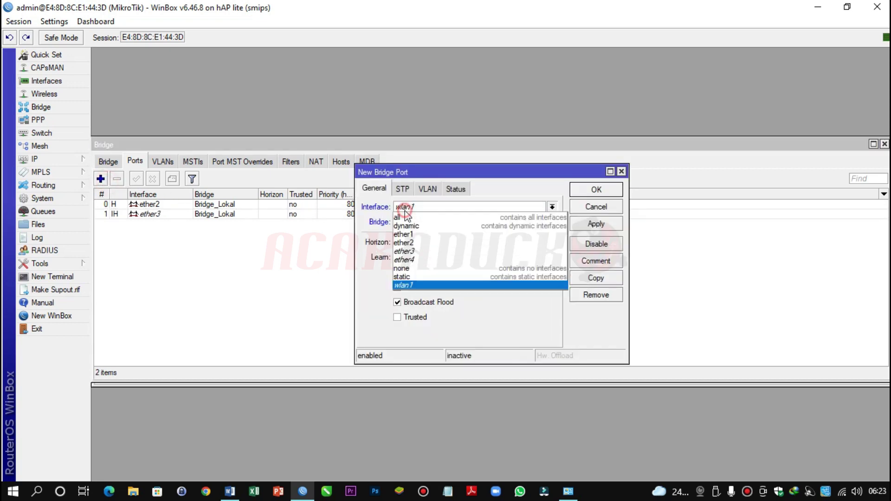
pyautogui.click(404, 260)
pyautogui.click(596, 223)
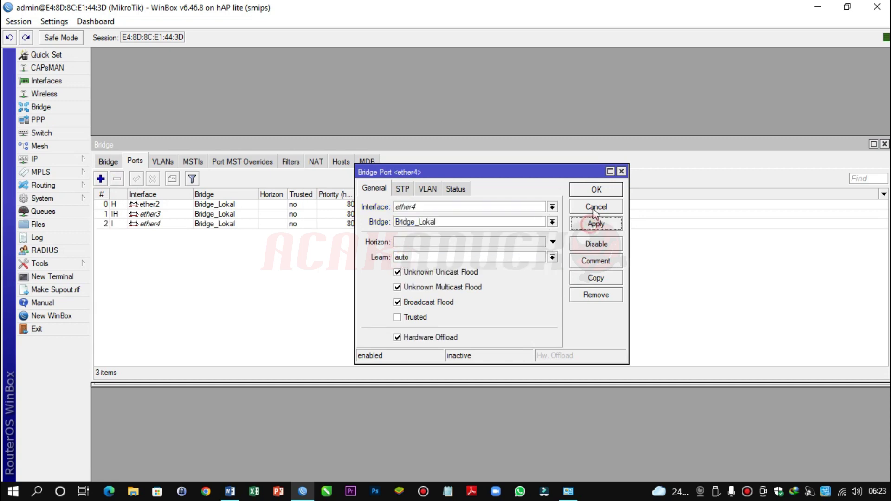
pyautogui.click(597, 191)
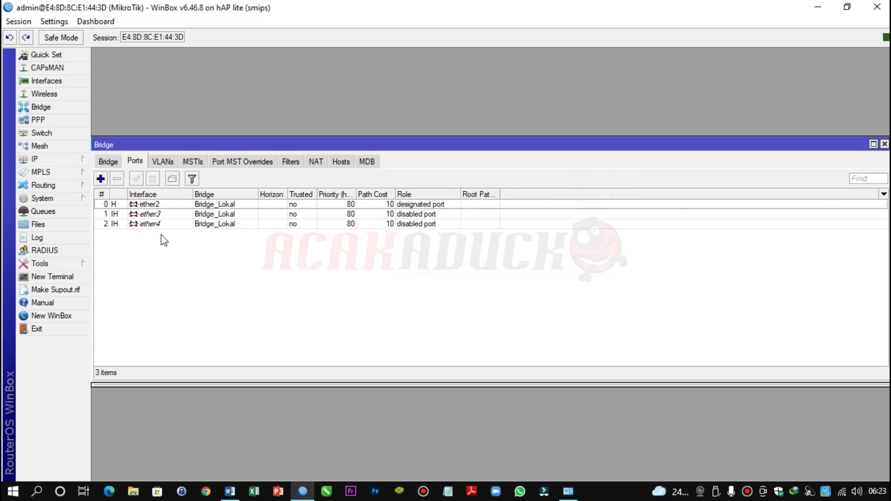
pyautogui.click(107, 163)
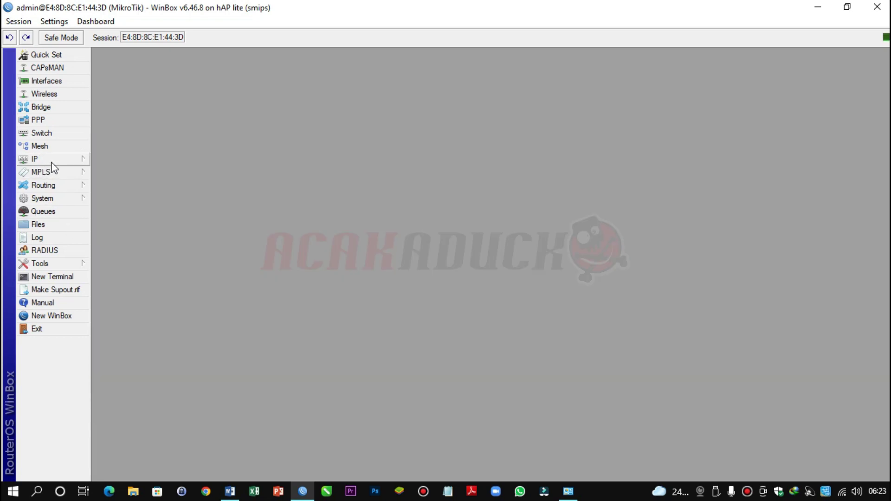
# Step: Start a new IP address entry in the router's address list with the address 192.150.3.1/24
pyautogui.click(54, 162)
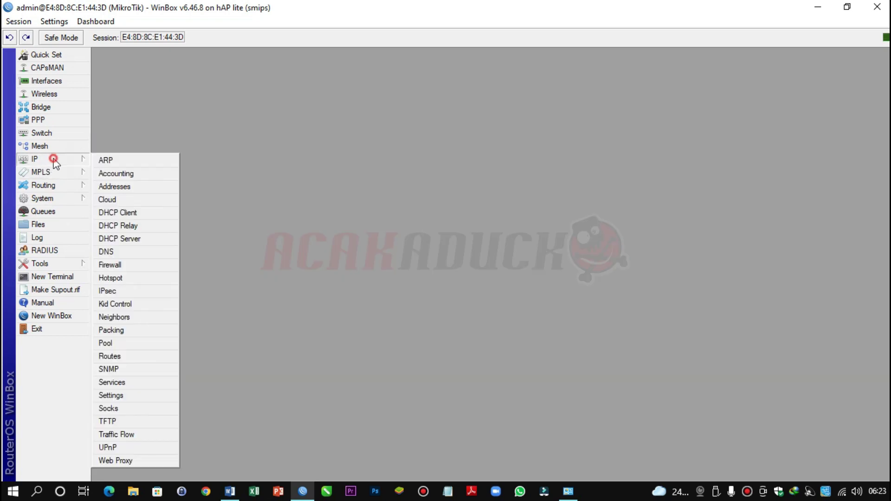
pyautogui.click(114, 186)
pyautogui.moveTo(468, 157); pyautogui.dragTo(357, 119)
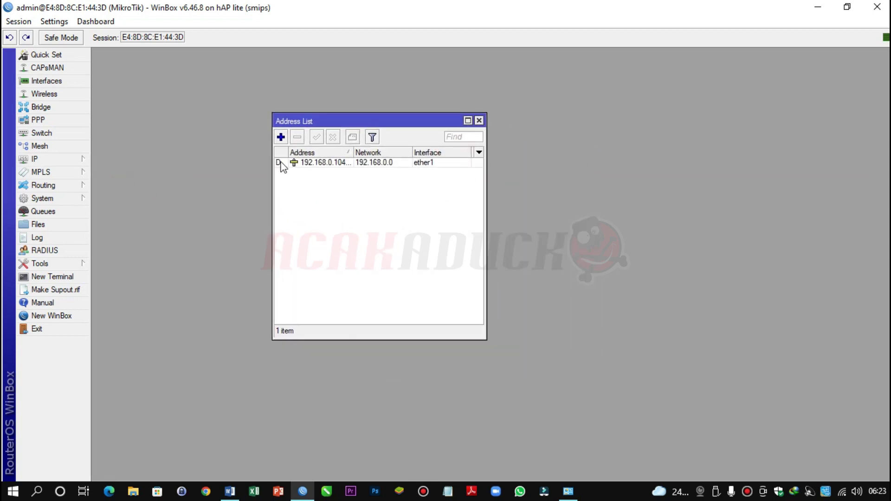
pyautogui.click(280, 138)
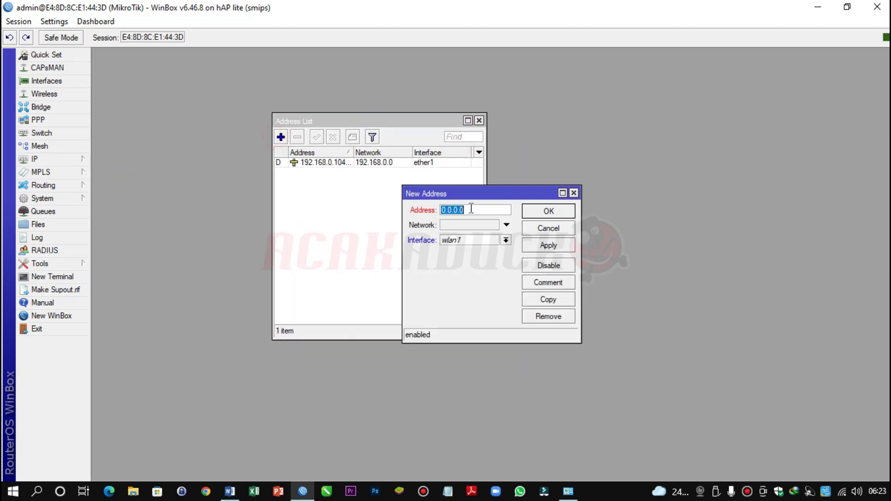
pyautogui.write('19')
pyautogui.write('2.150.3')
pyautogui.write('.1')
pyautogui.press('BackSpace')
pyautogui.write('1/24')
# Step: Assign the new address to the Bridge_Lokal interface, save it, and widen the address list window
pyautogui.click(506, 240)
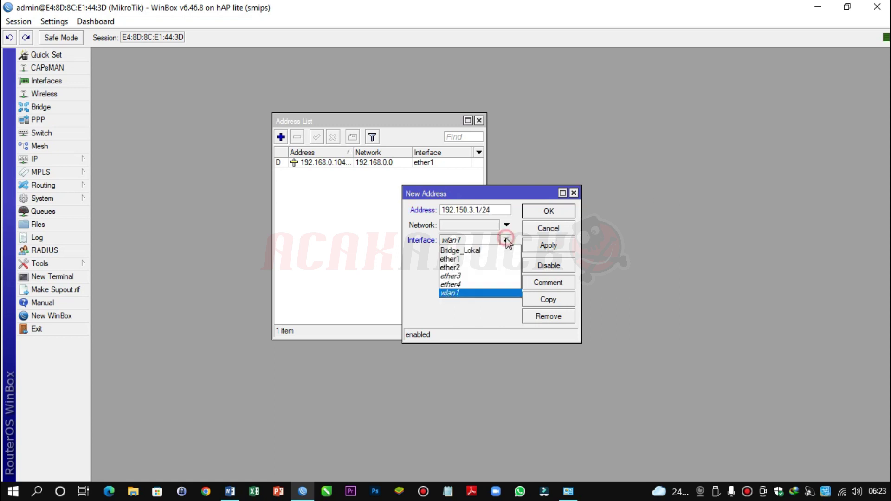
pyautogui.click(480, 253)
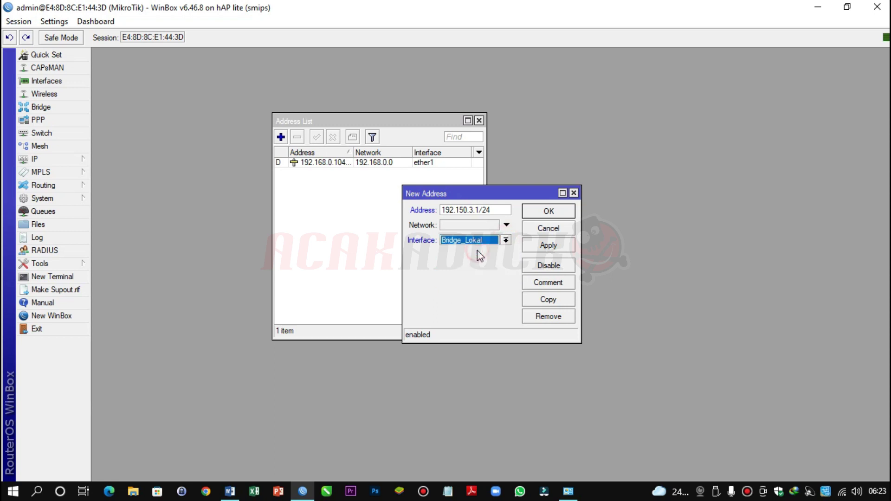
pyautogui.click(542, 245)
pyautogui.click(557, 213)
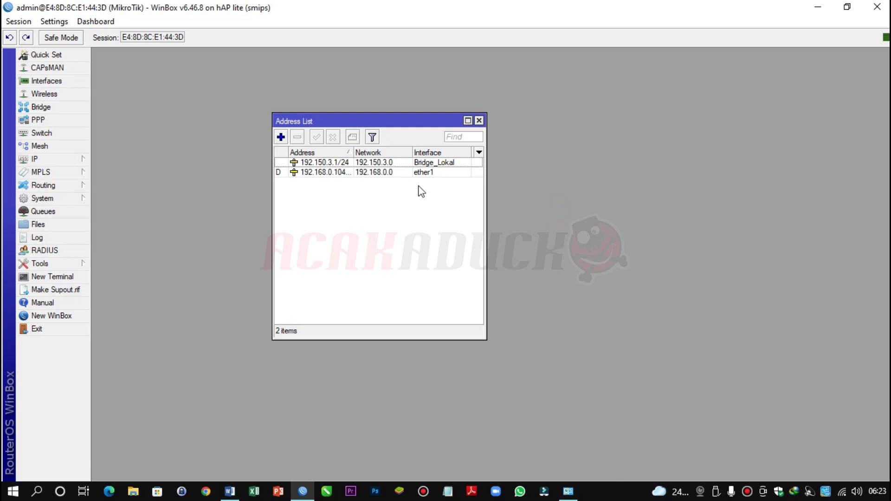
pyautogui.moveTo(486, 168); pyautogui.dragTo(529, 168)
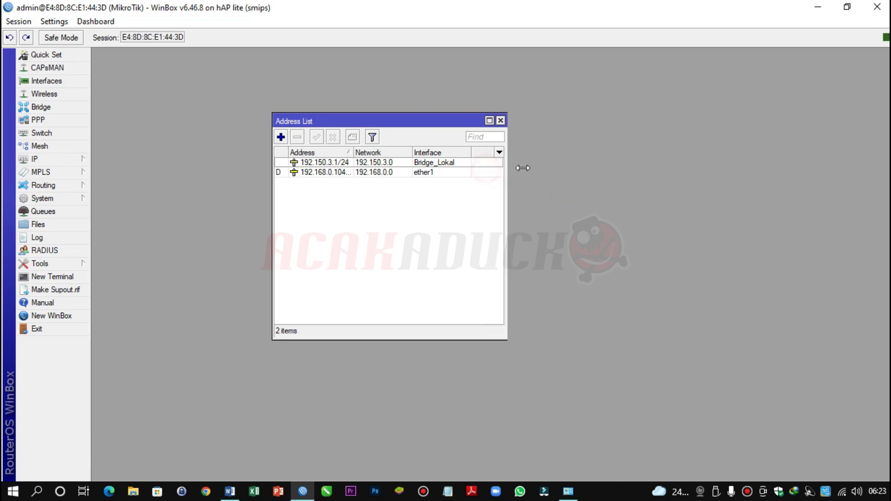
pyautogui.click(440, 163)
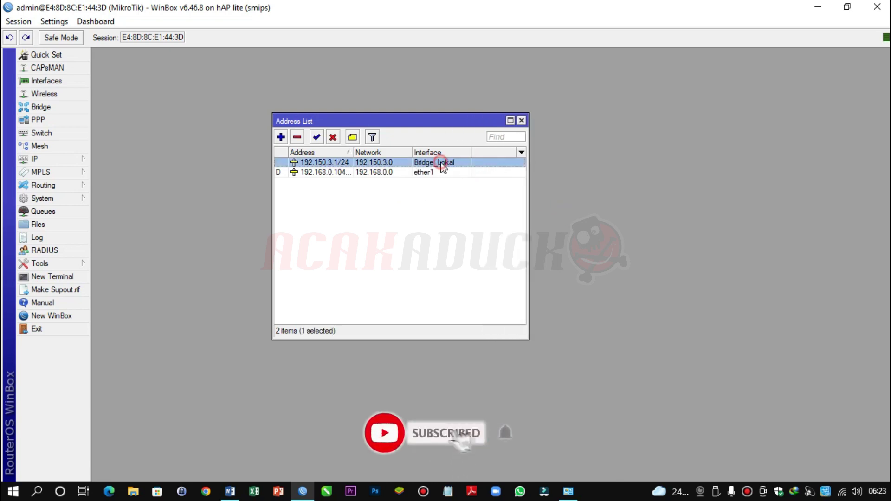
# Step: Review the router's interface list and the WLAN access point requirements in the Word exam document, and return to WinBox
pyautogui.click(47, 81)
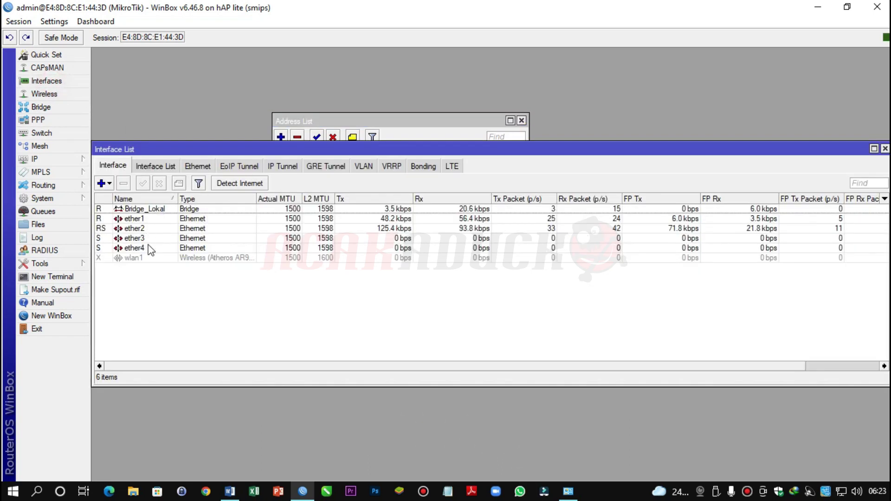
pyautogui.moveTo(238, 151); pyautogui.dragTo(255, 195)
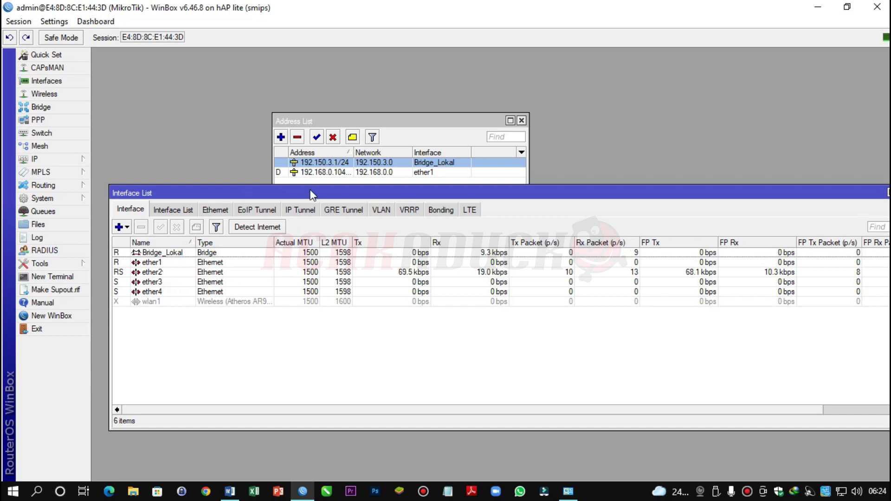
pyautogui.moveTo(314, 193); pyautogui.dragTo(300, 144)
pyautogui.click(230, 491)
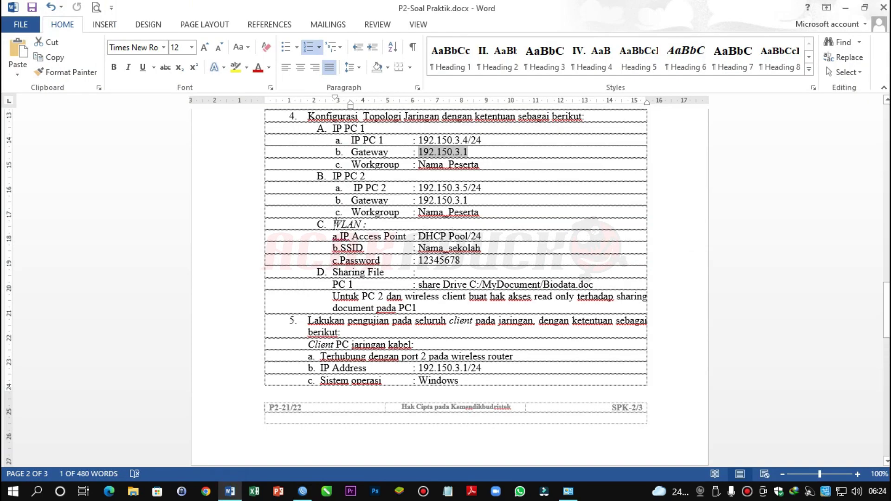
pyautogui.moveTo(334, 224); pyautogui.dragTo(366, 225)
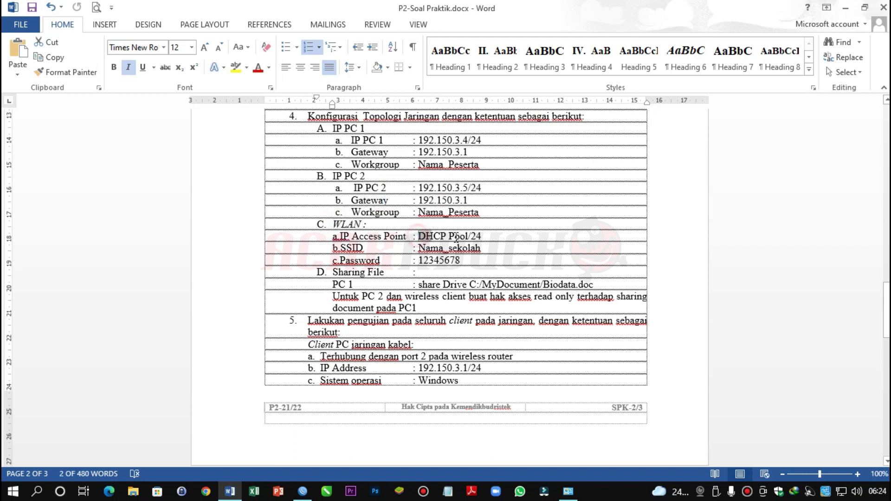
pyautogui.moveTo(457, 238); pyautogui.dragTo(482, 238)
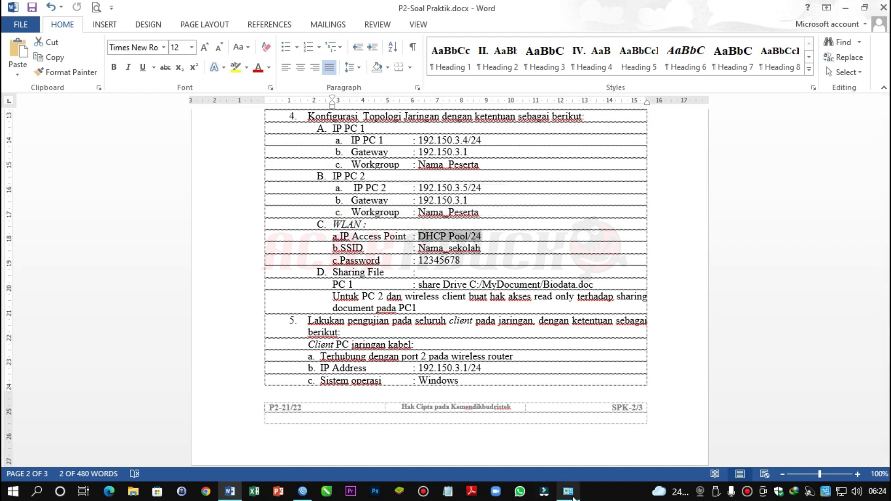
pyautogui.click(303, 491)
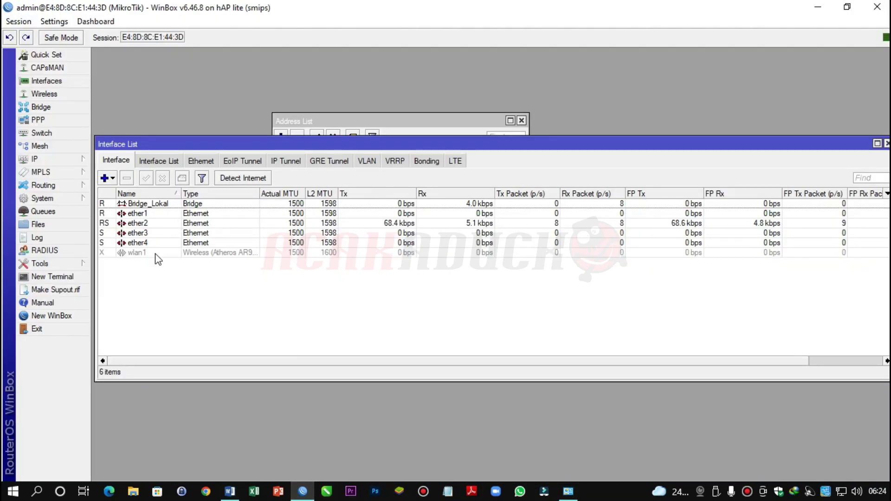
# Step: Add the IP address 192.150.2.1/24 to the wlan1 interface and save it
pyautogui.click(311, 121)
pyautogui.click(281, 137)
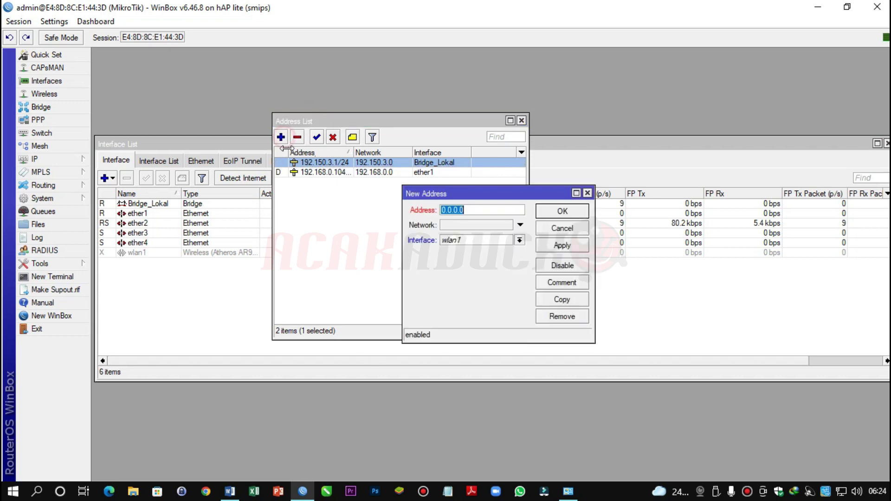
pyautogui.moveTo(474, 192); pyautogui.dragTo(383, 173)
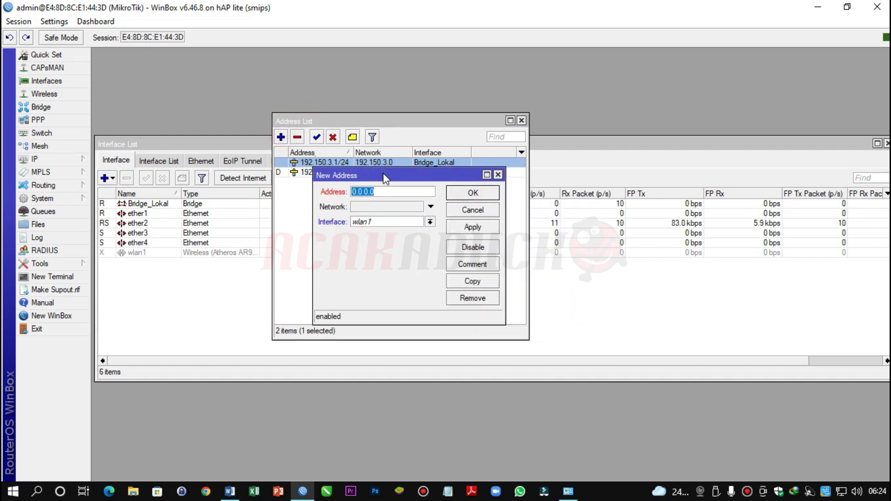
pyautogui.write('192.168.')
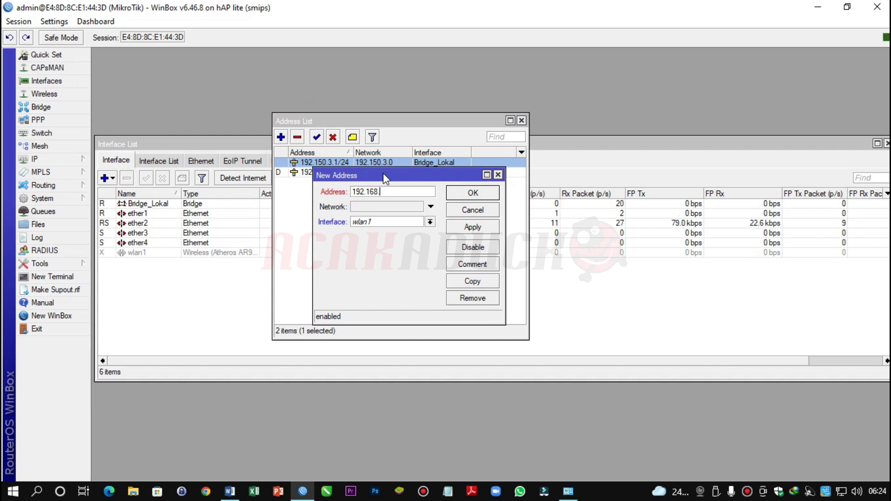
pyautogui.press('BackSpace')
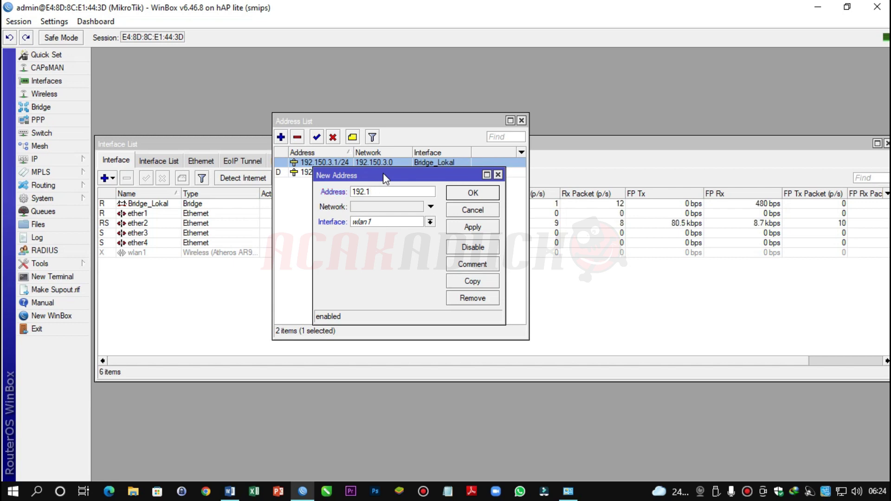
pyautogui.write('50.2.1/24')
pyautogui.click(473, 227)
pyautogui.click(471, 196)
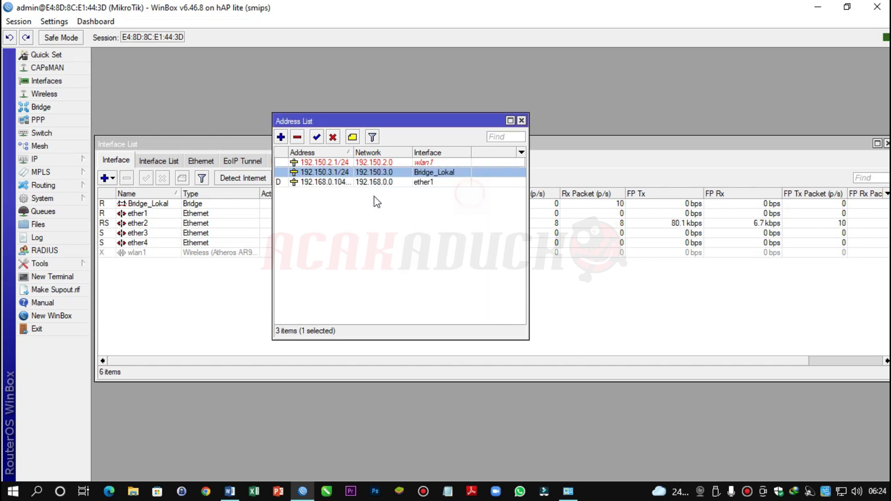
# Step: Enable the wlan1 wireless interface in the interface list
pyautogui.click(372, 163)
pyautogui.click(215, 252)
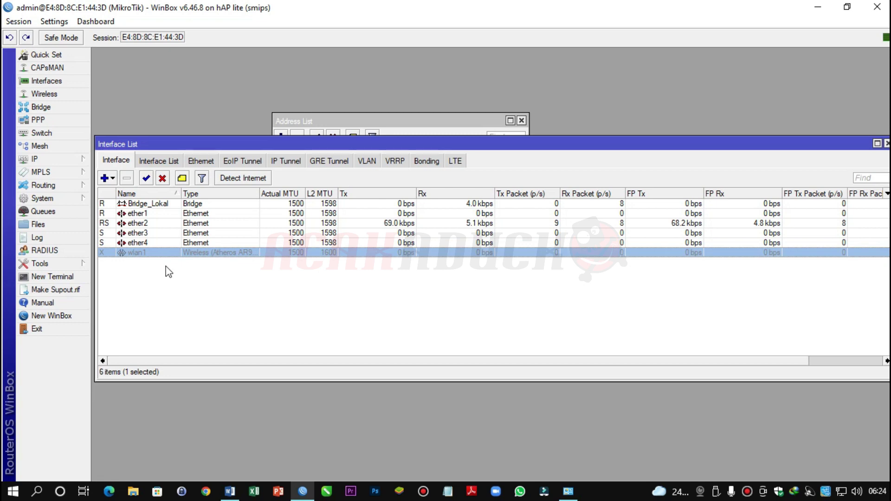
pyautogui.click(146, 179)
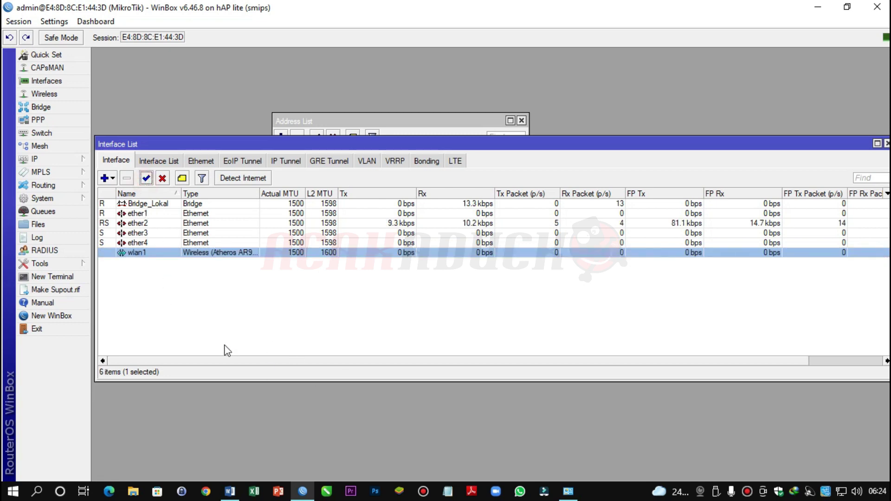
# Step: View the wlan1 interface settings, check the WLAN requirements in the Word exam document, and return to WinBox to close the settings unchanged
pyautogui.doubleClick(139, 252)
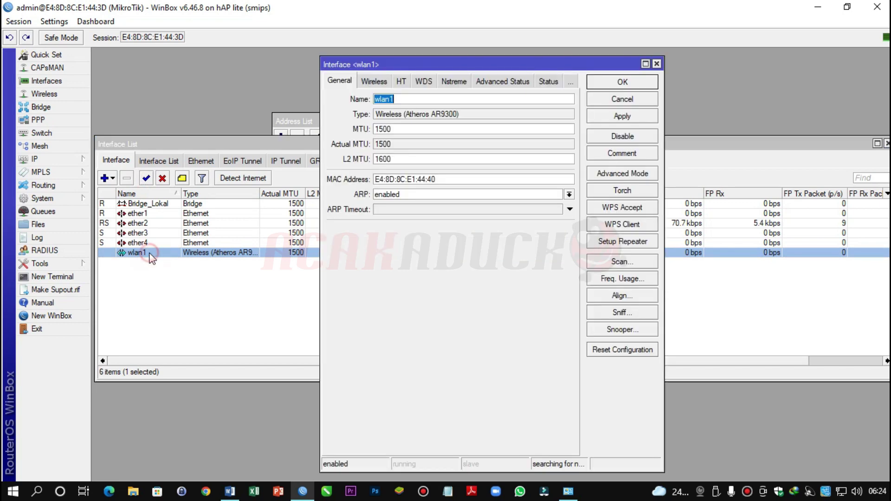
pyautogui.hotkey('alt', 'Tab')
pyautogui.moveTo(482, 236); pyautogui.dragTo(418, 236)
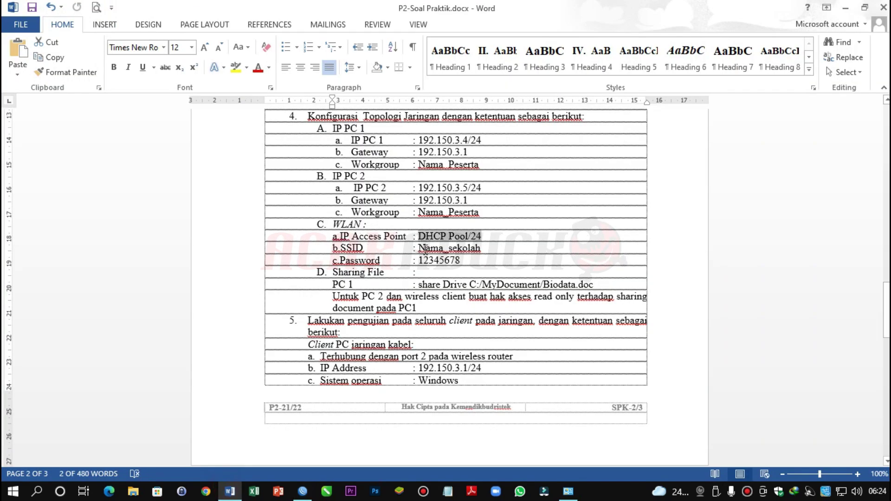
pyautogui.click(304, 496)
pyautogui.click(603, 103)
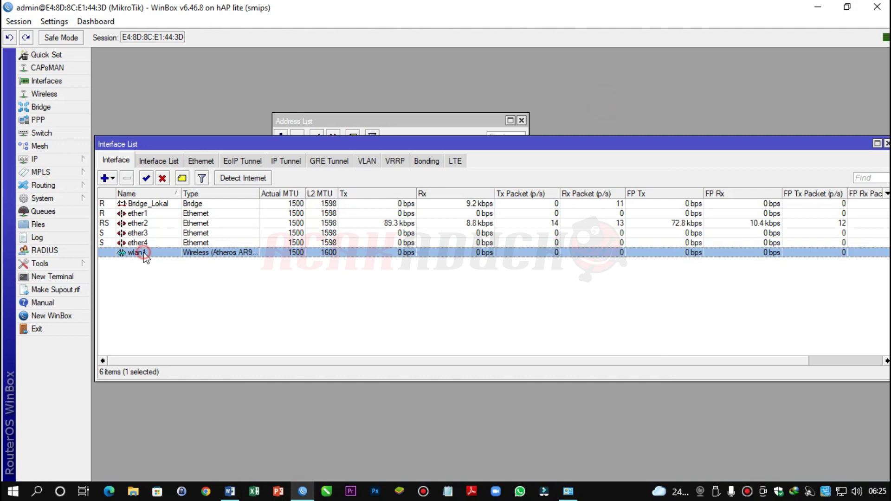
# Step: Set the wlan1 interface's wireless mode to ap bridge and its band to 2GHz-B/G/N
pyautogui.doubleClick(140, 253)
pyautogui.click(375, 81)
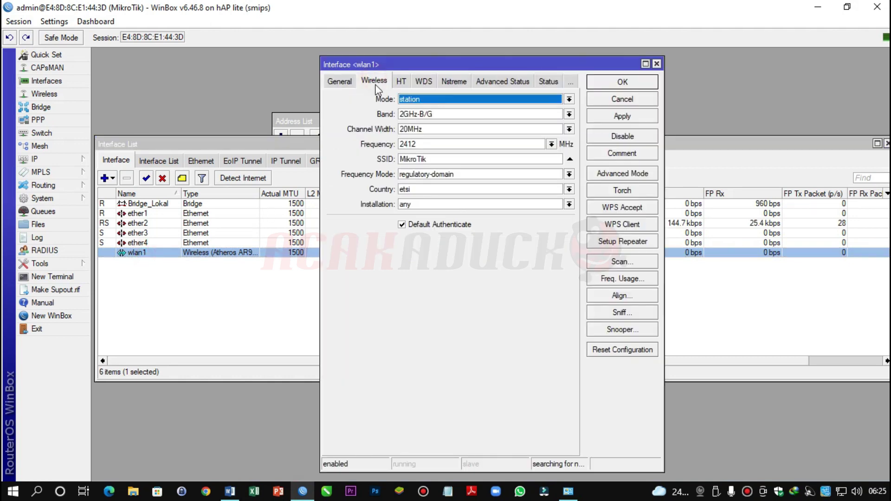
pyautogui.click(425, 100)
pyautogui.click(423, 118)
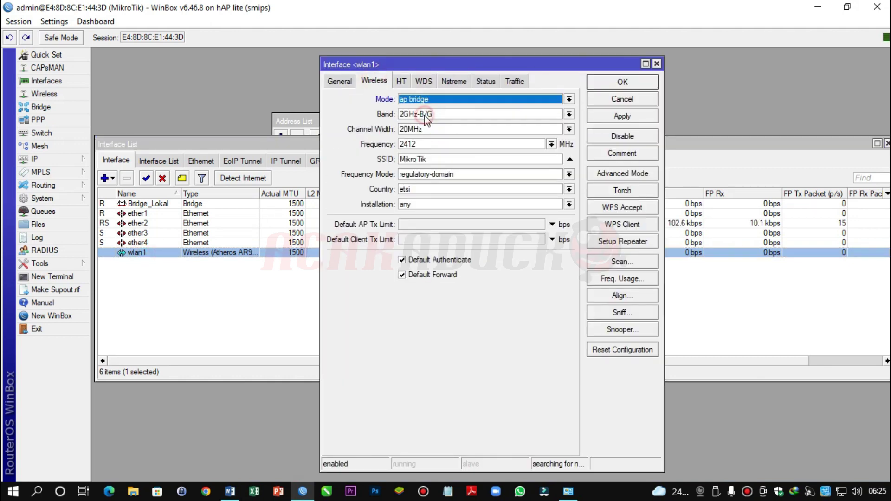
pyautogui.click(425, 114)
pyautogui.click(425, 158)
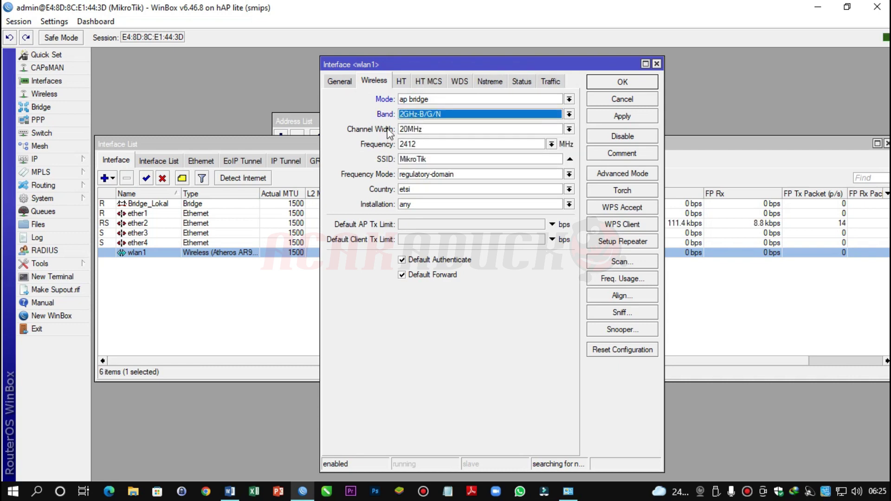
# Step: Set the SSID of wlan1 to Jedod_SMK and save the interface settings
pyautogui.doubleClick(442, 159)
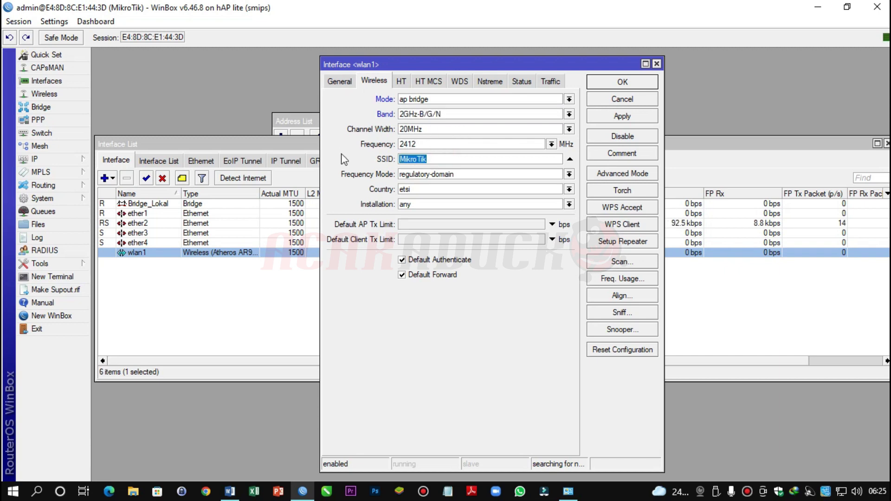
pyautogui.write('Jed')
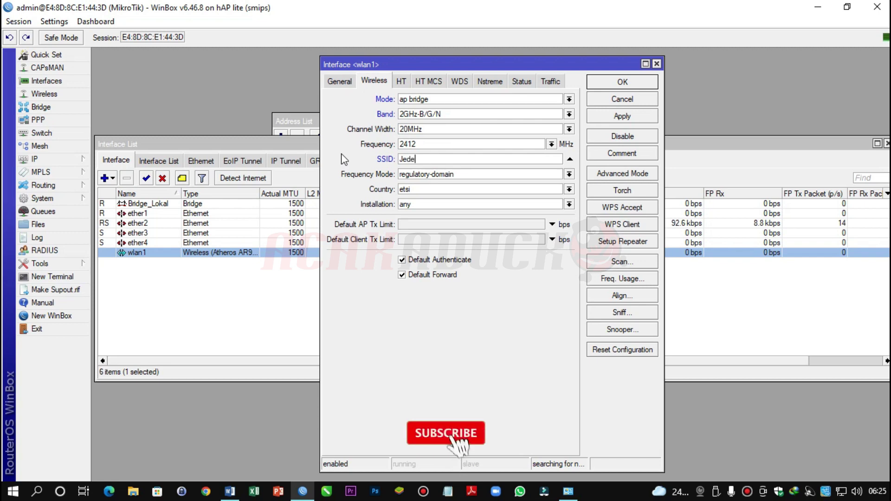
pyautogui.write('od')
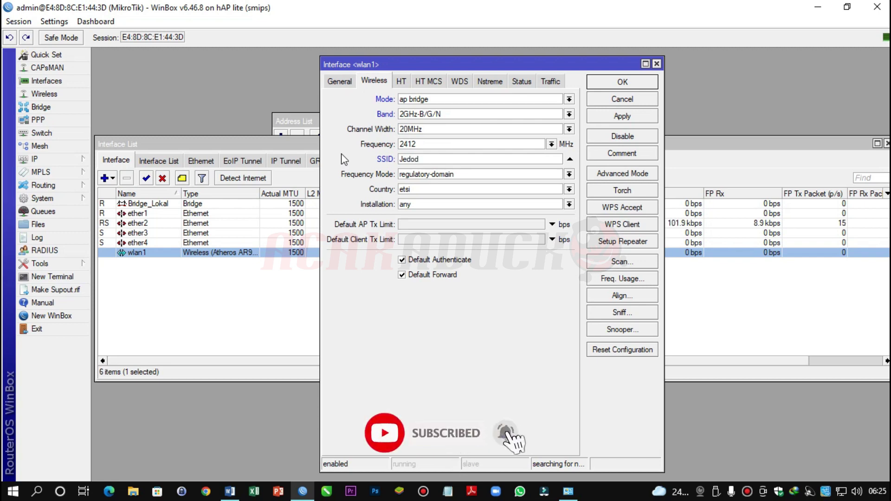
pyautogui.write('_SMK')
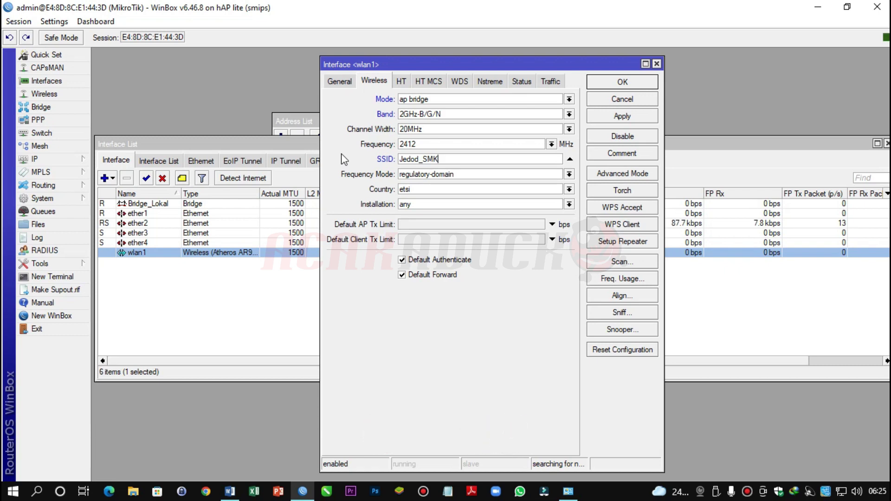
pyautogui.click(621, 116)
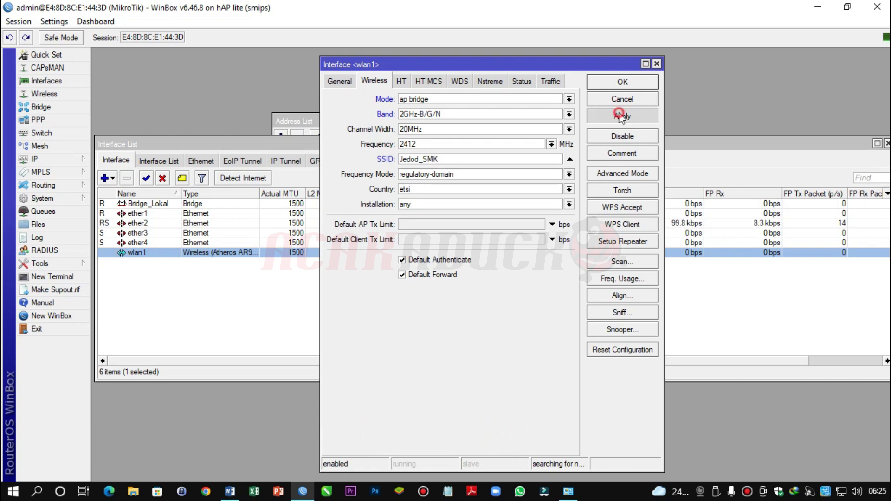
pyautogui.click(623, 83)
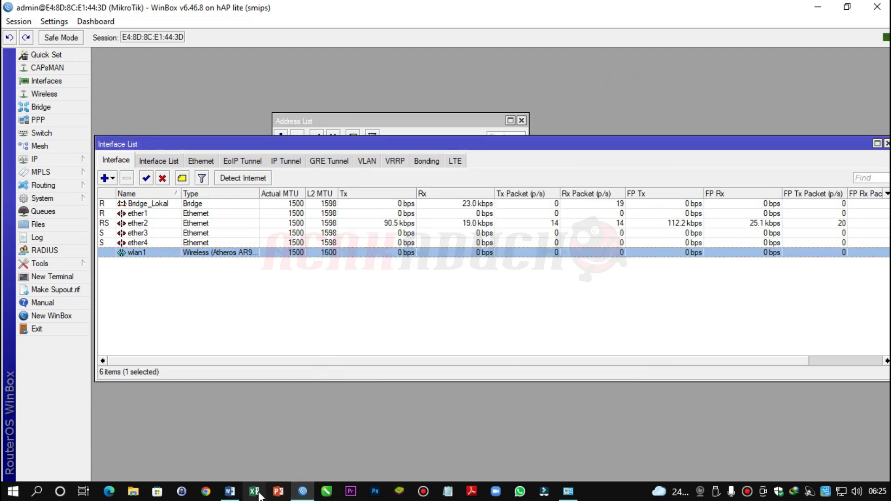
# Step: Check the WLAN password requirement in the Word exam document, return to WinBox and start a wireless security profile named password in dynamic keys mode
pyautogui.click(230, 492)
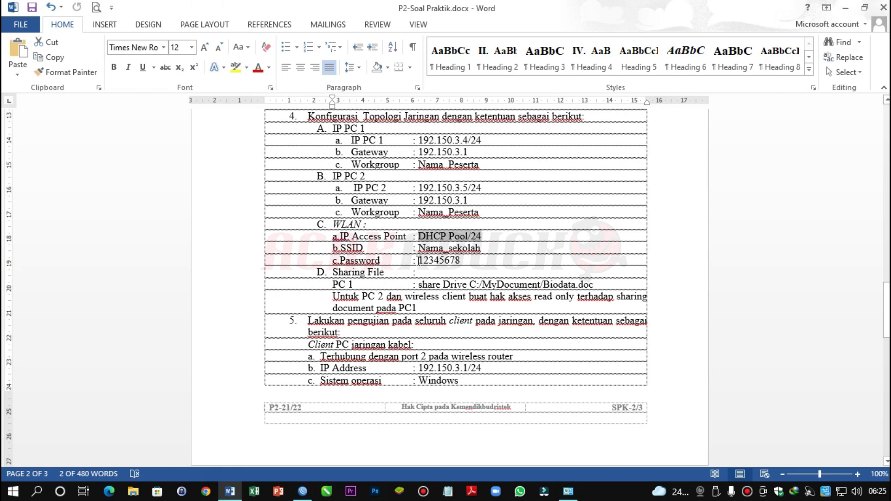
pyautogui.click(302, 491)
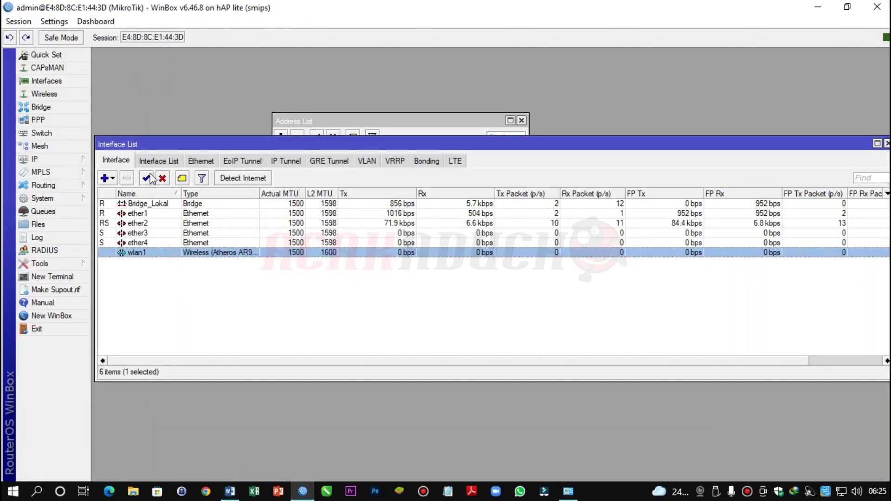
pyautogui.click(57, 97)
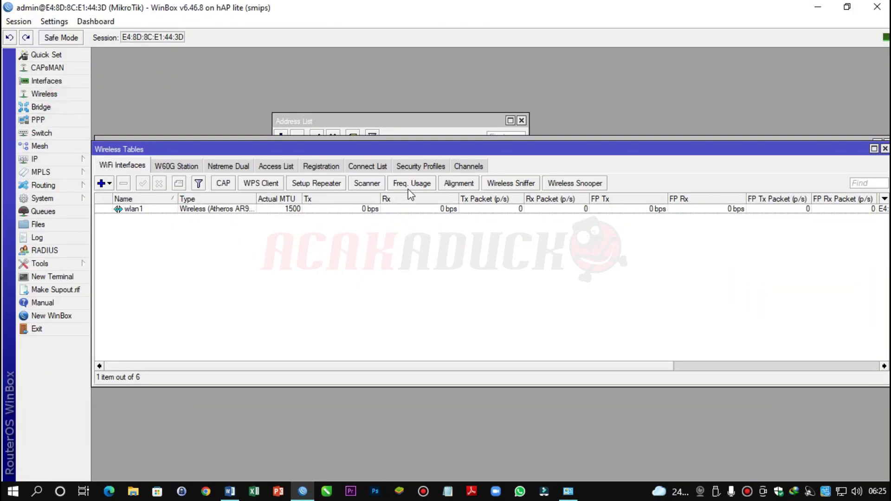
pyautogui.click(413, 167)
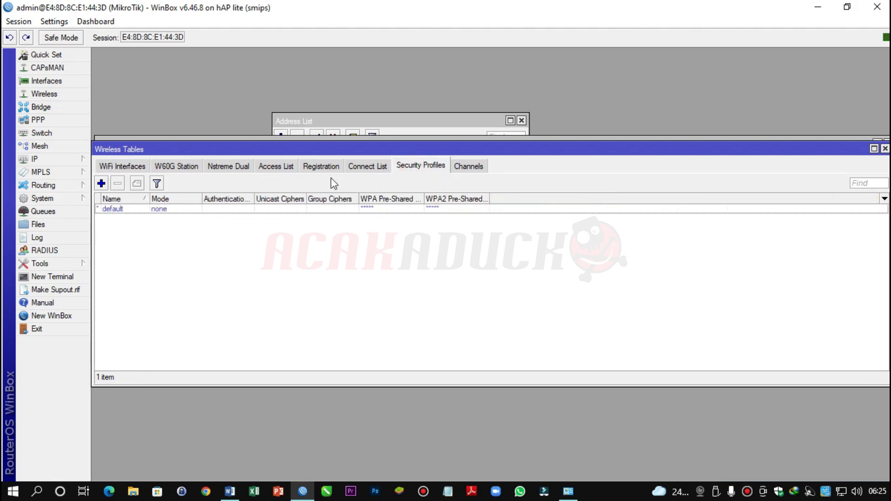
pyautogui.click(101, 183)
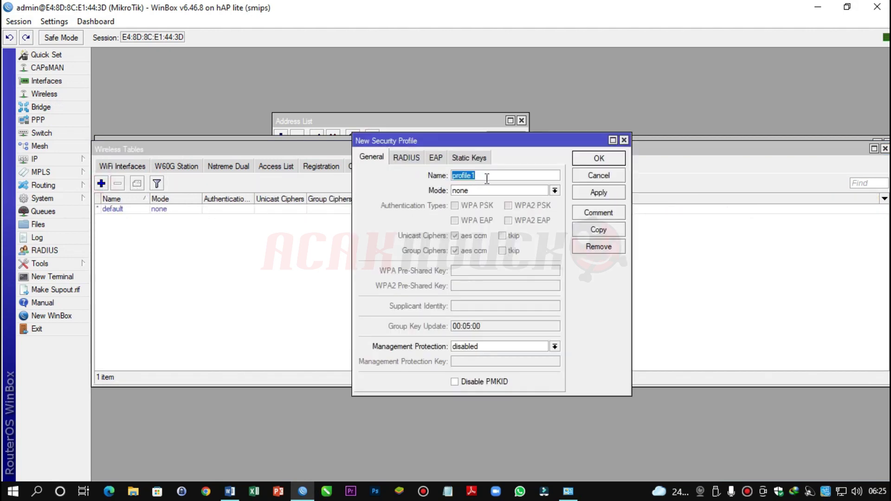
pyautogui.write('password')
pyautogui.click(497, 190)
pyautogui.click(495, 201)
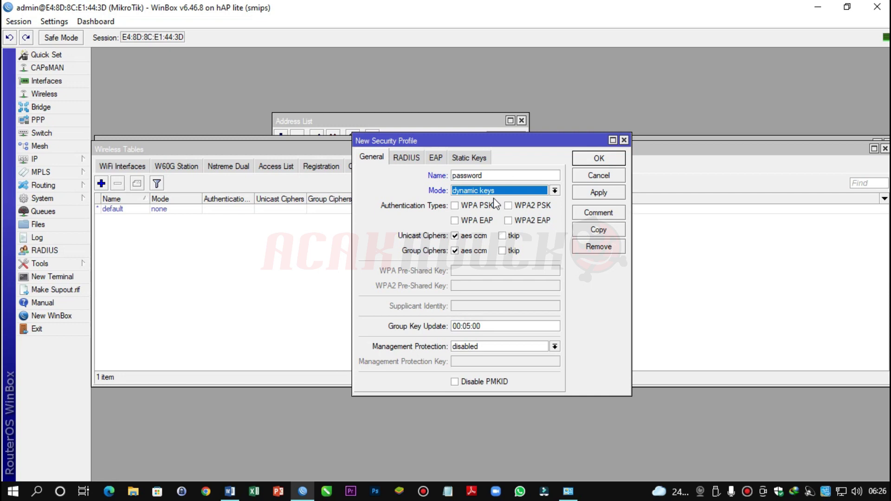
# Step: Enable WPA PSK authentication in the new security profile, enter the WPA pre-shared key and save the profile
pyautogui.click(456, 206)
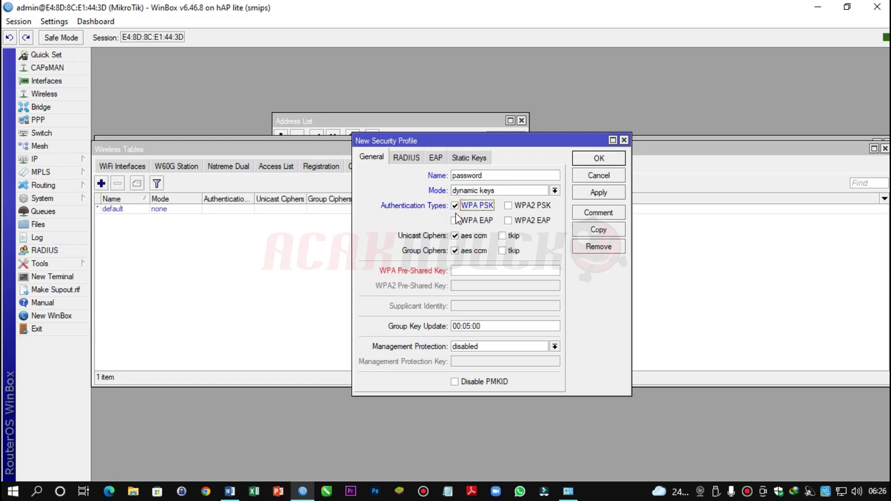
pyautogui.click(476, 271)
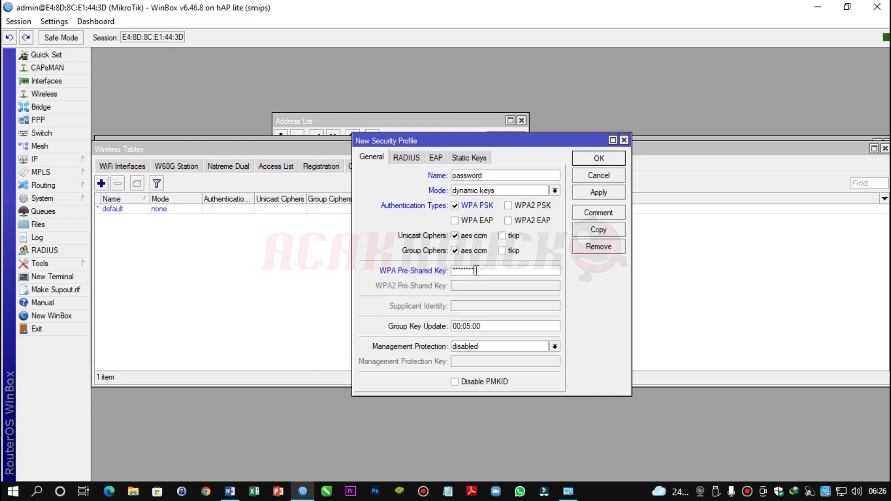
pyautogui.click(589, 194)
pyautogui.click(597, 161)
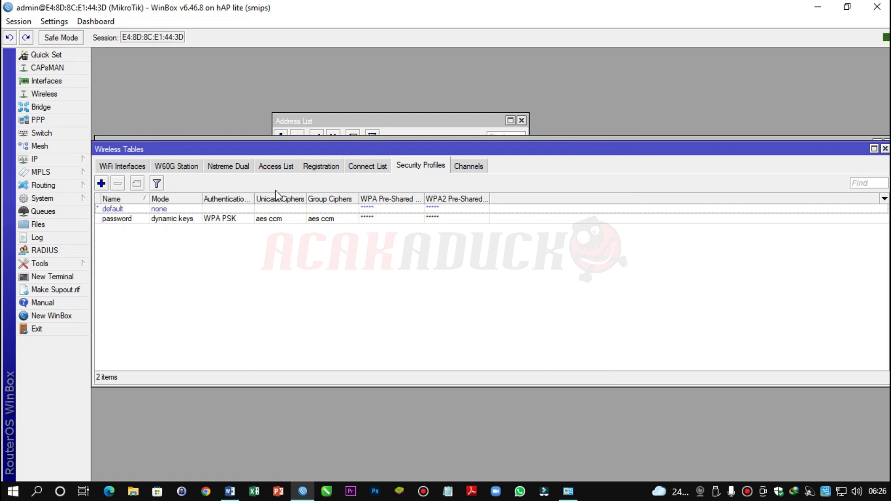
# Step: Assign the security profile named password to wlan1 in its advanced wireless settings and save the interface
pyautogui.click(134, 171)
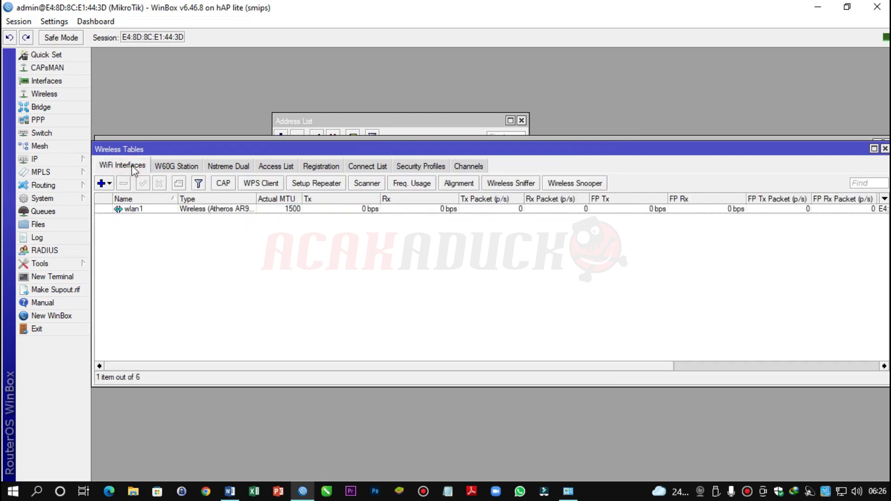
pyautogui.doubleClick(150, 213)
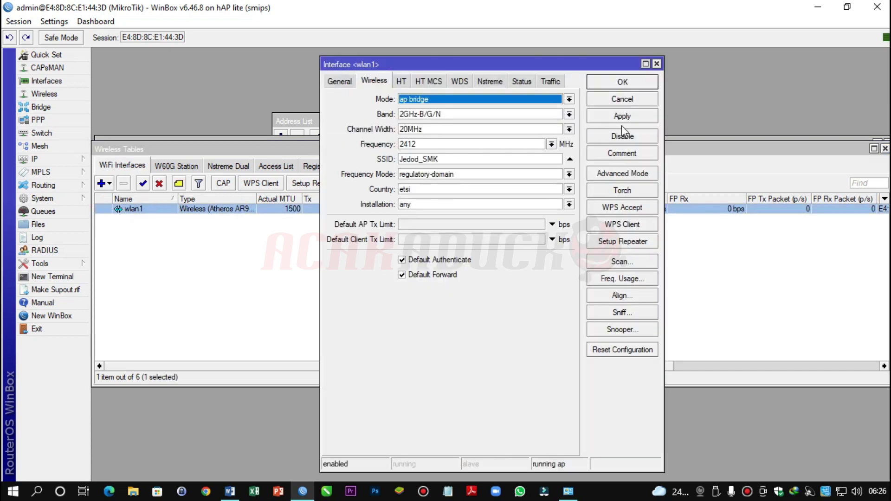
pyautogui.click(628, 172)
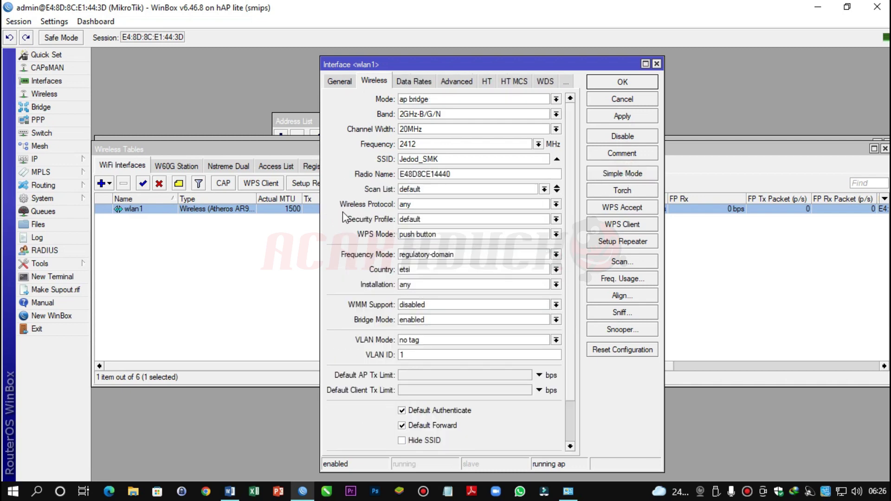
pyautogui.click(419, 221)
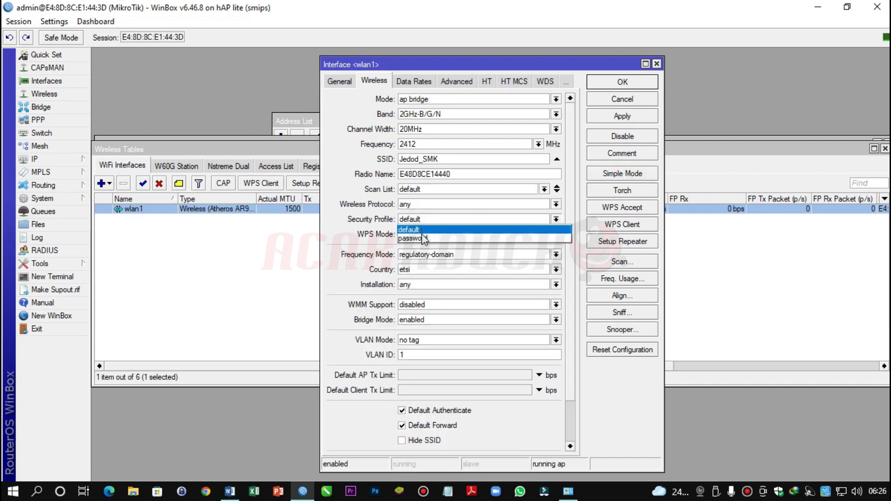
pyautogui.click(421, 239)
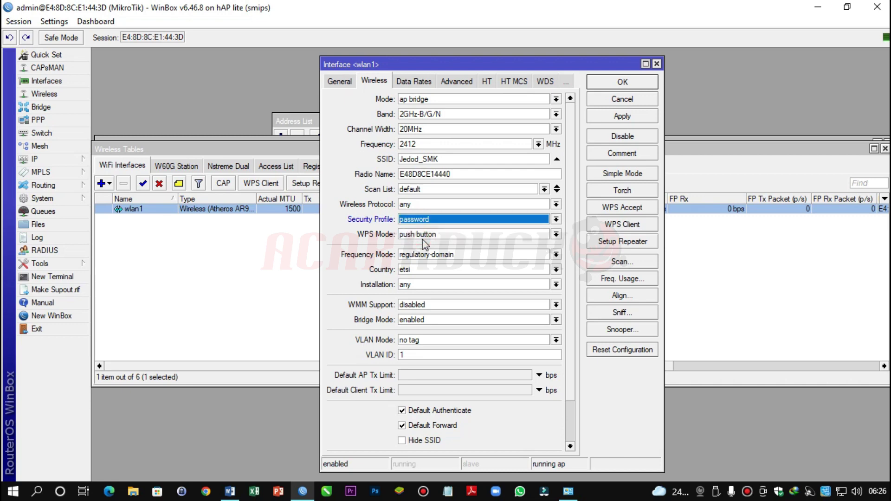
pyautogui.click(628, 118)
pyautogui.click(623, 82)
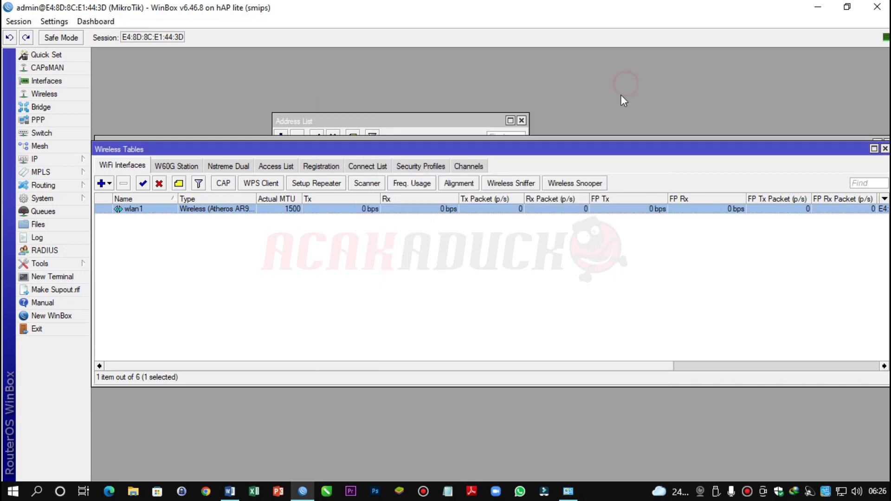
# Step: Check the available Windows Wi-Fi networks for Jedod_SMK, and review the DHCP pool and Hotspot requirements in the Word exam document
pyautogui.click(841, 492)
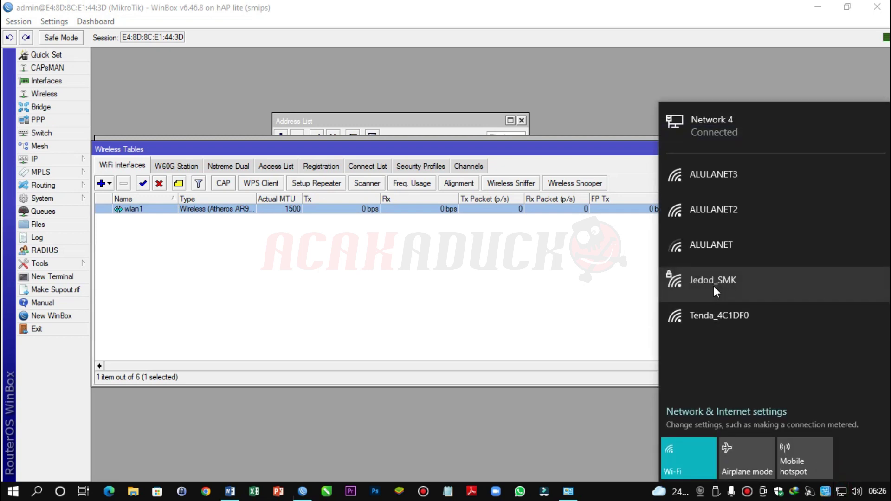
pyautogui.click(324, 265)
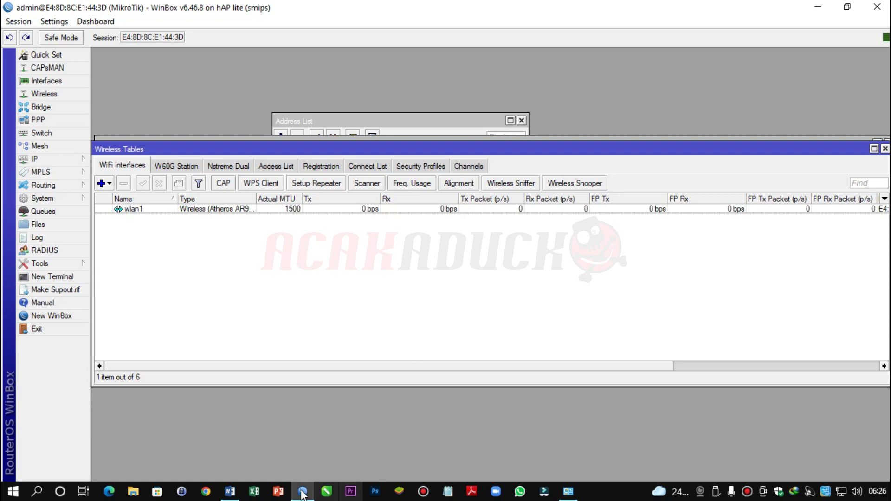
pyautogui.moveTo(303, 495)
pyautogui.click(230, 491)
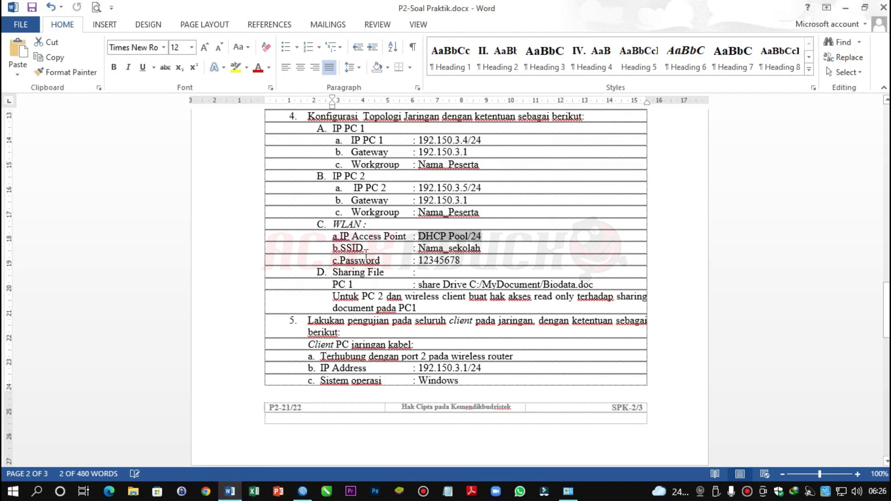
pyautogui.click(423, 239)
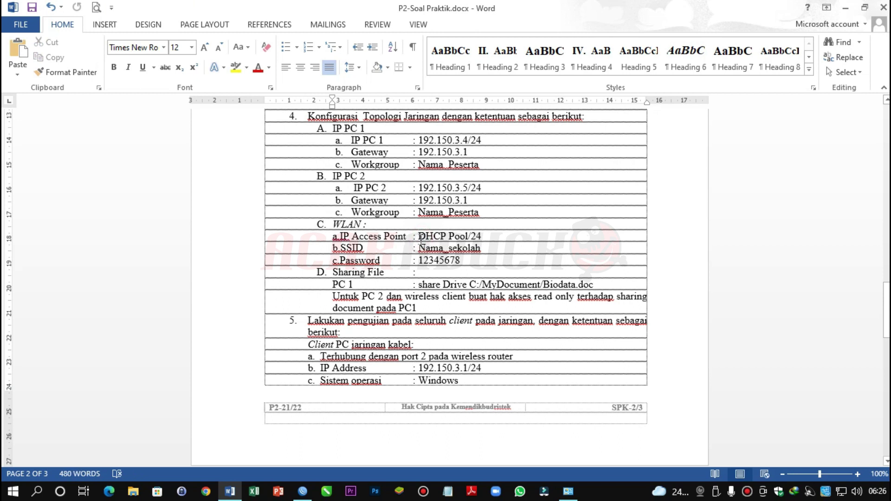
pyautogui.moveTo(419, 236); pyautogui.dragTo(470, 237)
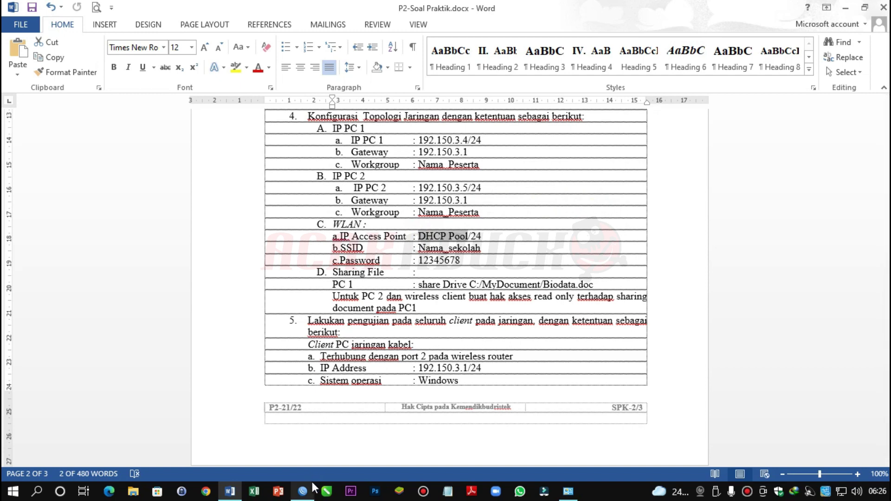
pyautogui.scroll(3, 463, 313)
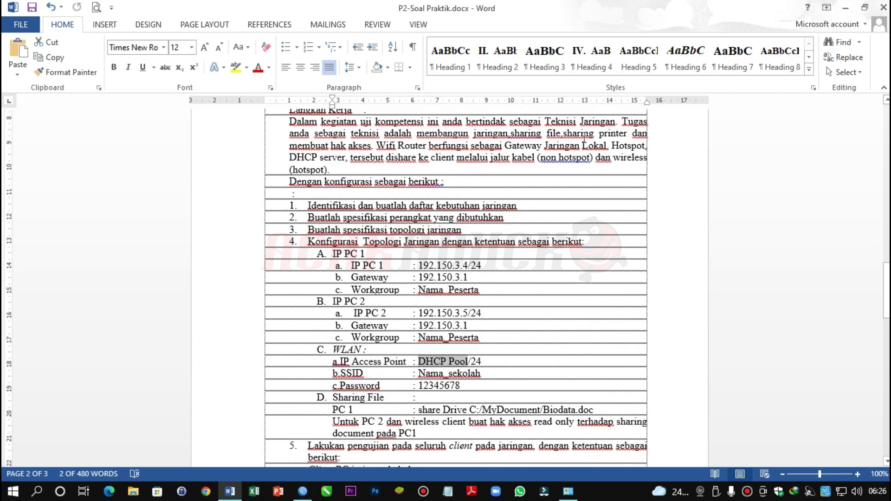
pyautogui.moveTo(613, 147); pyautogui.dragTo(645, 146)
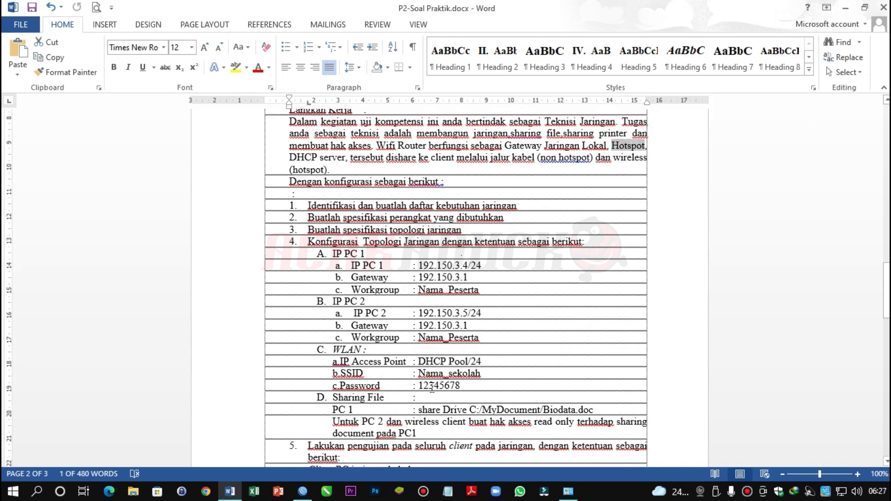
# Step: Return to WinBox, close the open Wireless Tables and Address List windows, and start the Hotspot Setup wizard
pyautogui.click(302, 492)
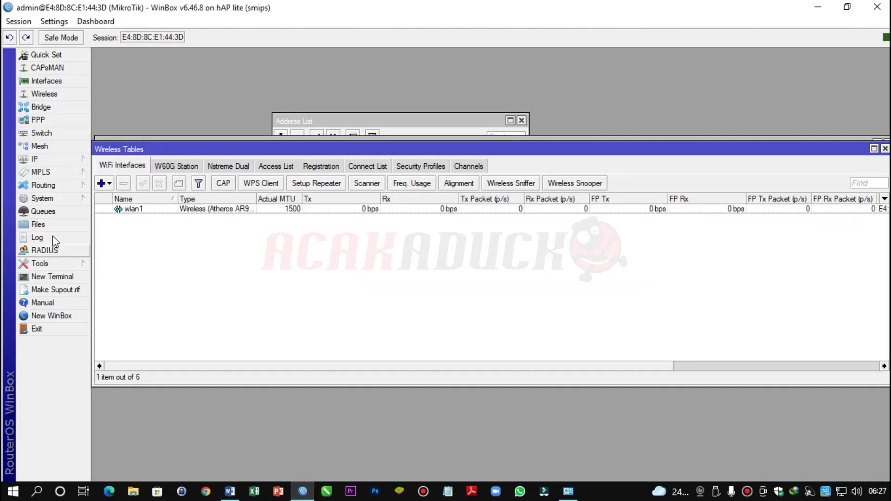
pyautogui.press('Escape')
pyautogui.press('Escape')
pyautogui.press('Escape')
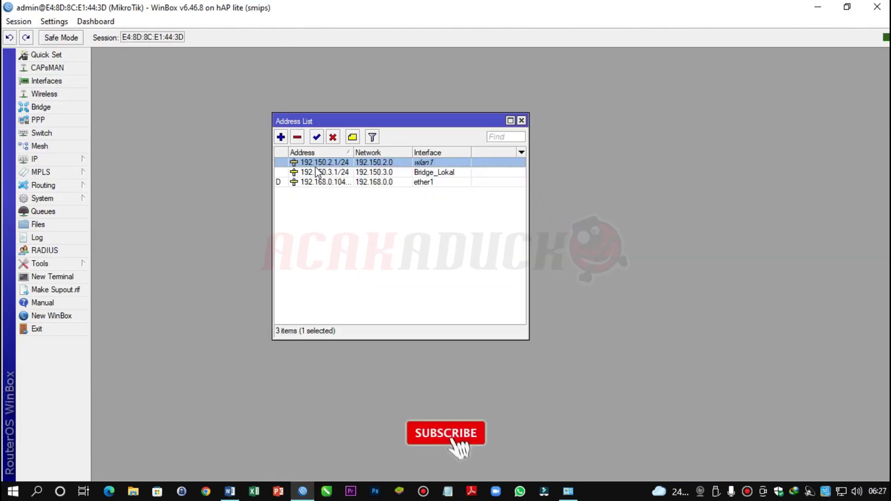
pyautogui.click(65, 159)
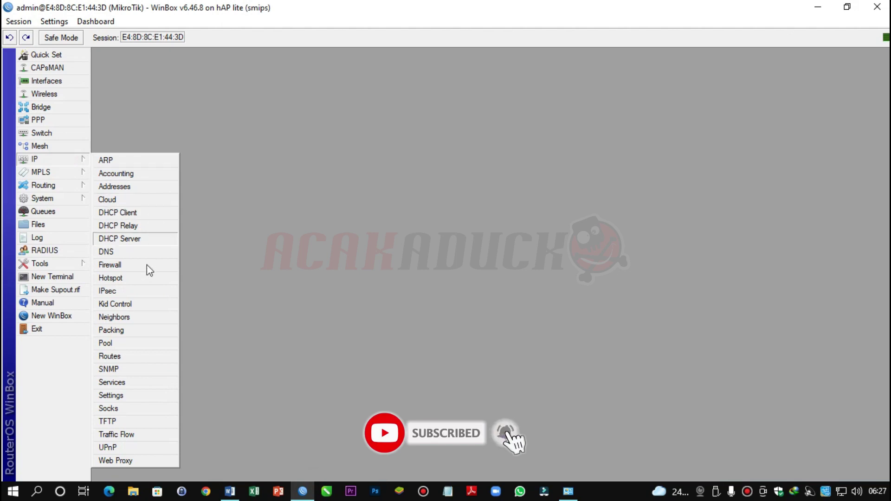
pyautogui.click(142, 280)
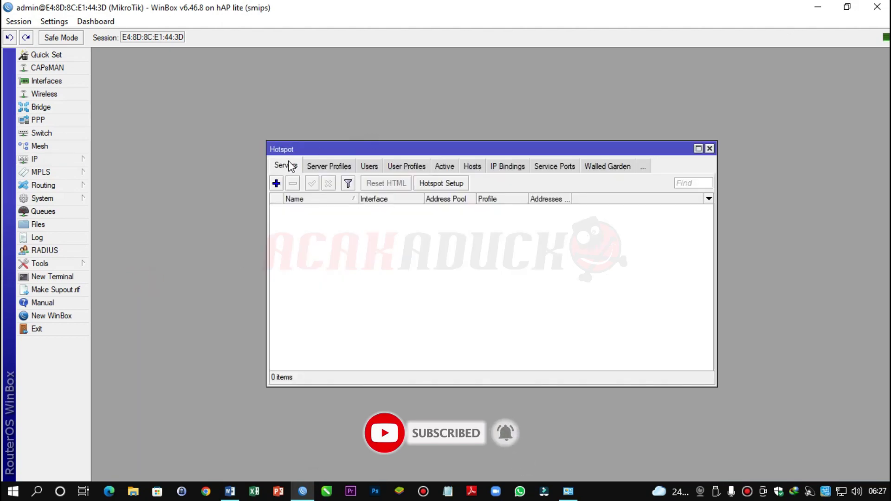
pyautogui.click(440, 183)
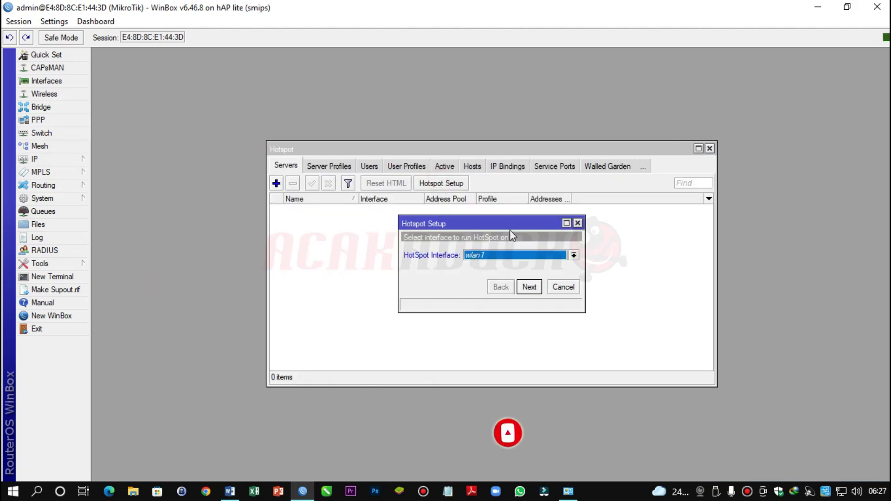
# Step: Run the hotspot on wlan1 with local address 192.150.2.1/24 masqueraded, accepting the default address pool, certificate, SMTP and DNS server settings
pyautogui.click(528, 288)
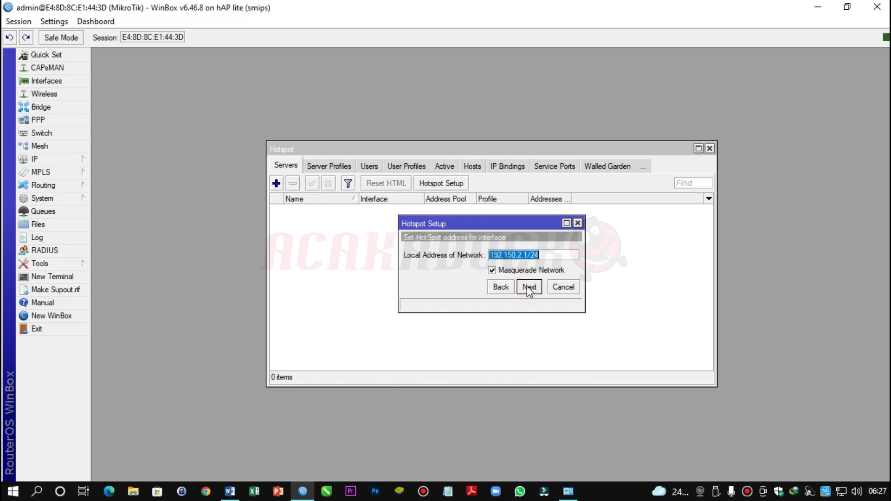
pyautogui.click(528, 288)
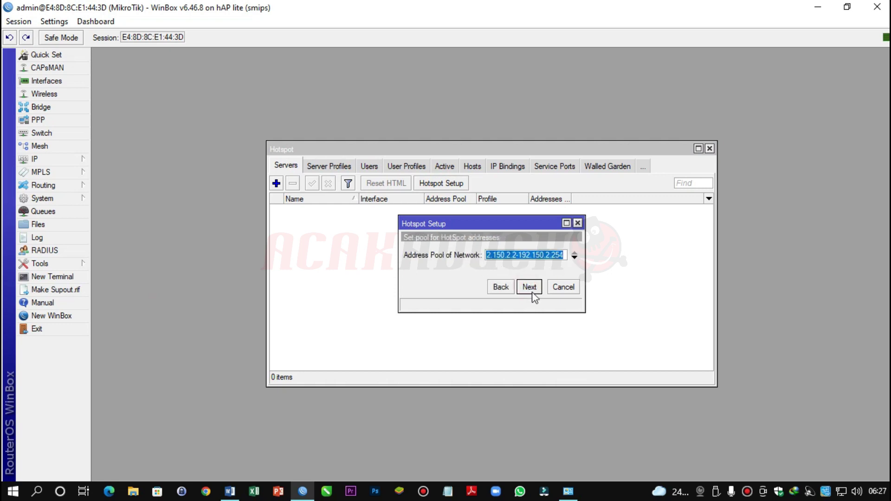
pyautogui.click(533, 293)
pyautogui.click(534, 293)
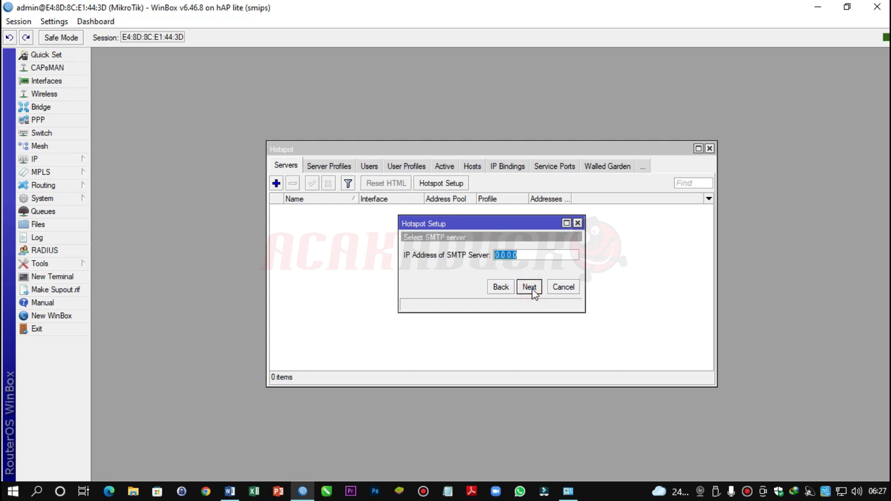
pyautogui.click(533, 291)
pyautogui.click(533, 292)
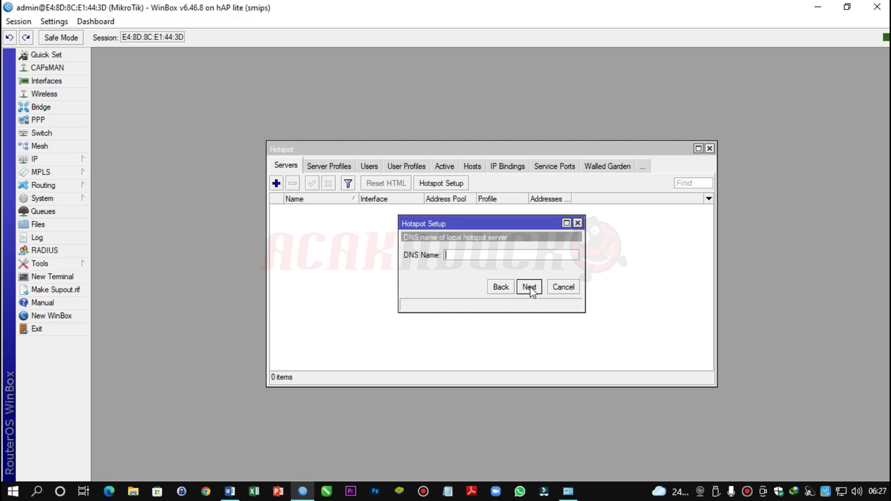
# Step: Set the hotspot DNS name to jedod.smk.net, keep the local user admin without a password, and finish the setup
pyautogui.write('jedod.smks')
pyautogui.press('BackSpace')
pyautogui.write('.net')
pyautogui.click(527, 287)
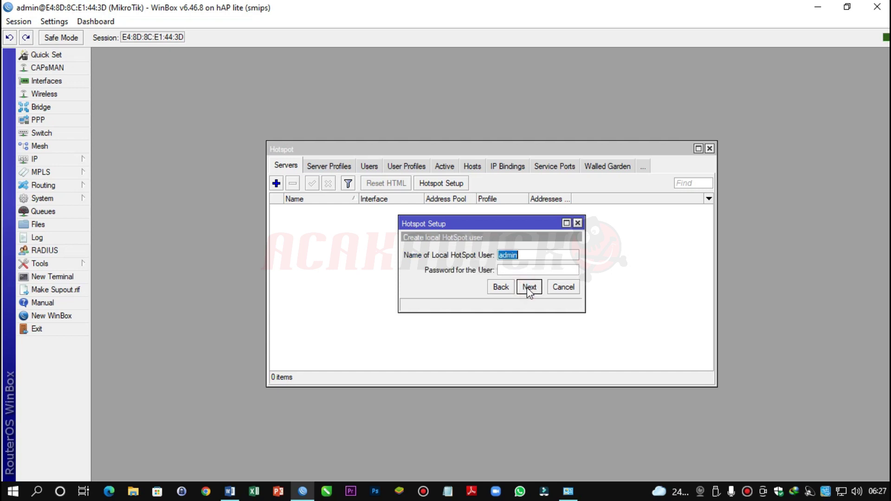
pyautogui.click(527, 288)
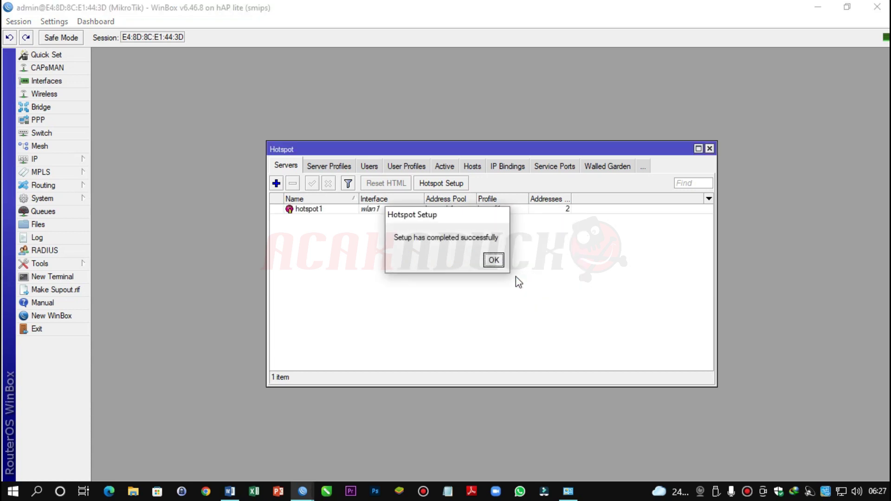
pyautogui.click(495, 261)
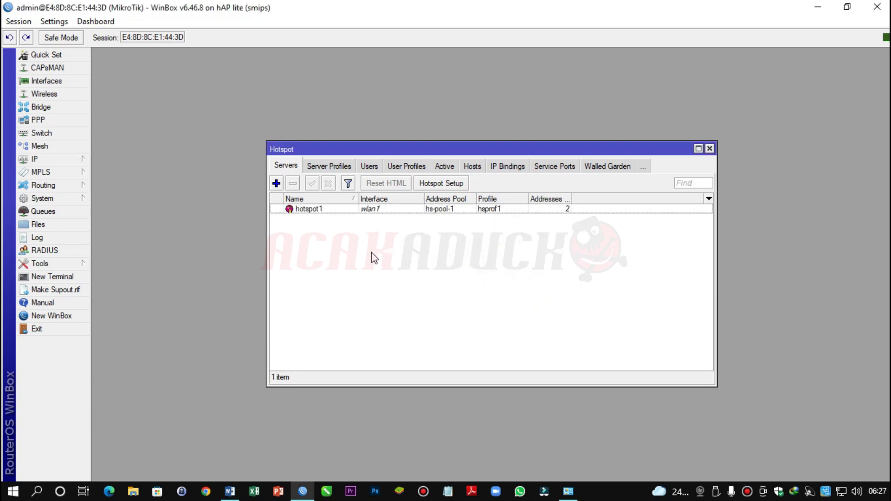
# Step: Review the WLAN, file sharing and client testing requirements in the Word exam document
pyautogui.click(301, 494)
pyautogui.scroll(-3, 420, 308)
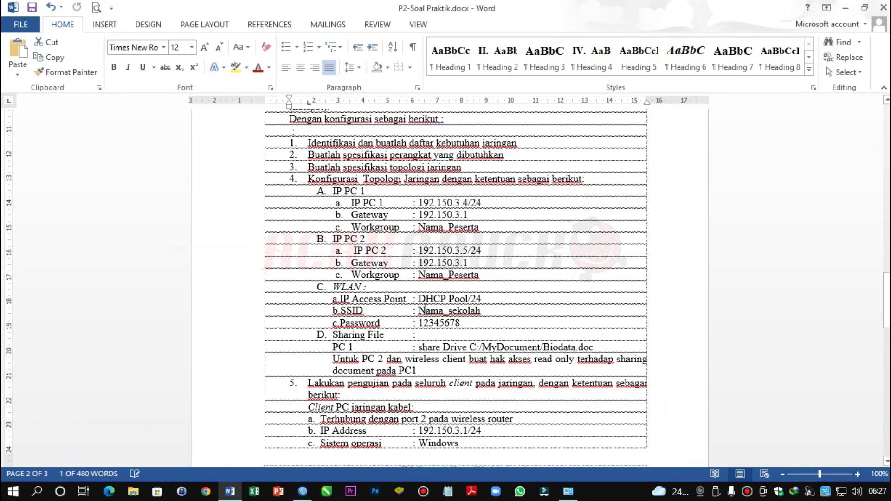
pyautogui.scroll(-4, 427, 311)
pyautogui.scroll(7, 428, 310)
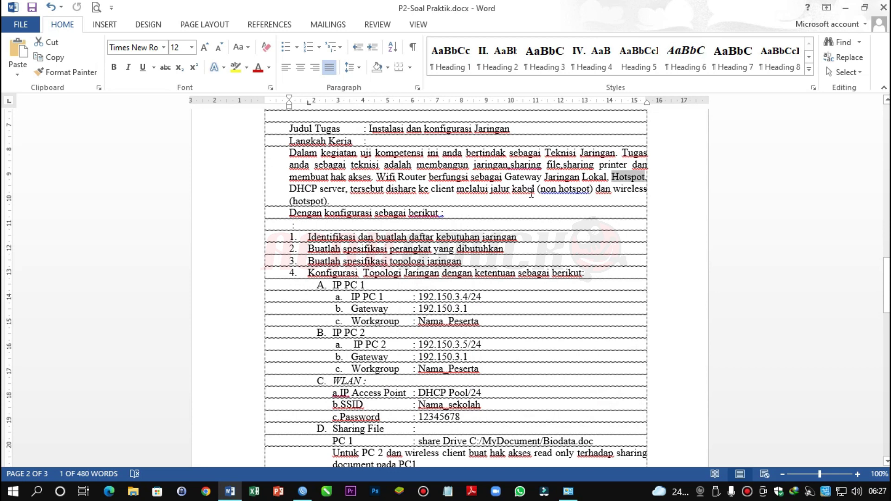
# Step: Return to WinBox, close the Hotspot window and ping google.com from a new terminal
pyautogui.click(303, 491)
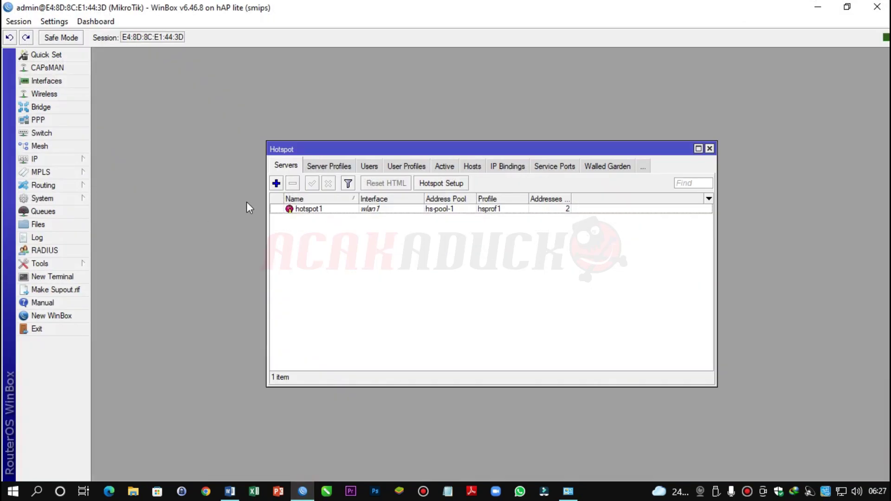
pyautogui.press('Escape')
pyautogui.click(66, 277)
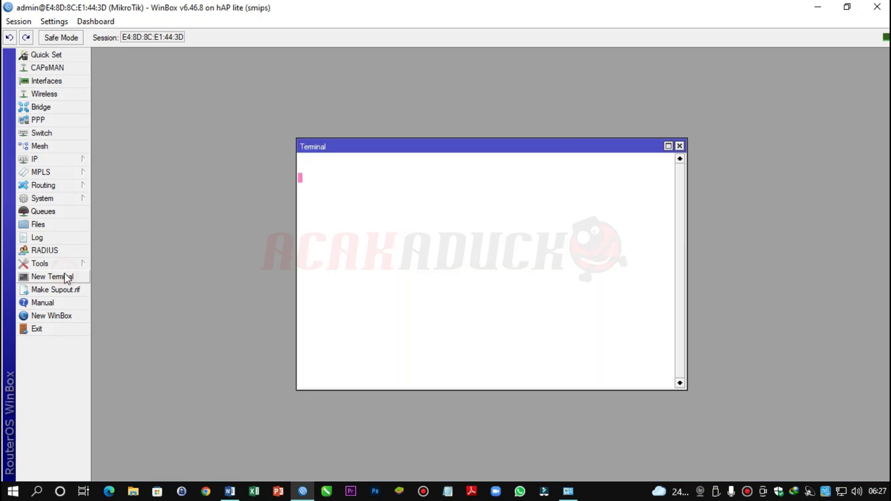
pyautogui.write('ping')
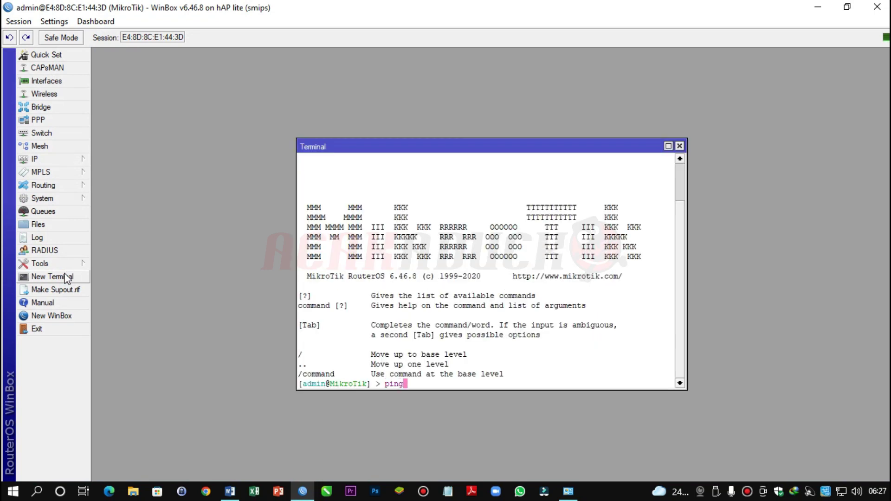
pyautogui.write(' google.com')
pyautogui.press('Return')
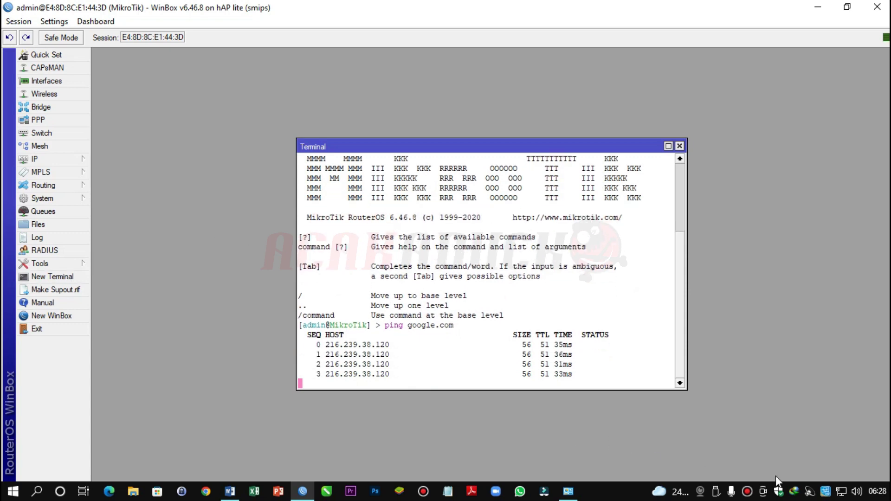
# Step: Check the Windows network connections, and try to load google.com in Chrome to test the PC's internet access
pyautogui.click(211, 494)
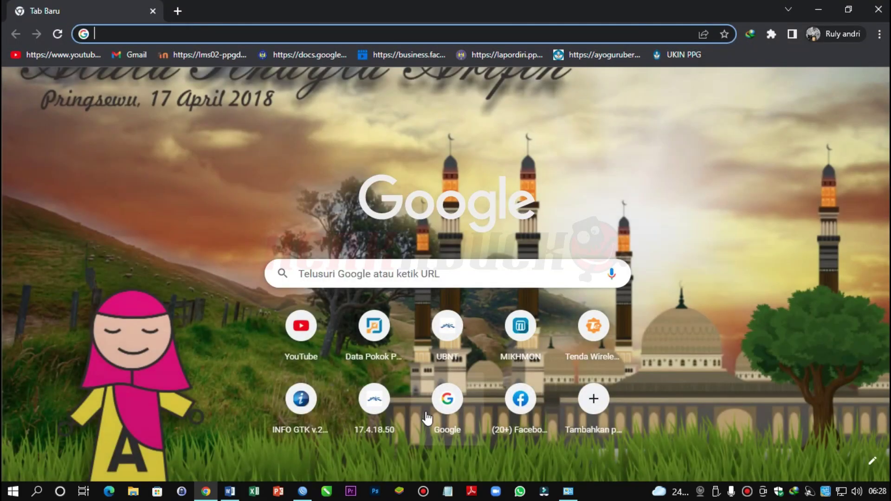
pyautogui.click(303, 492)
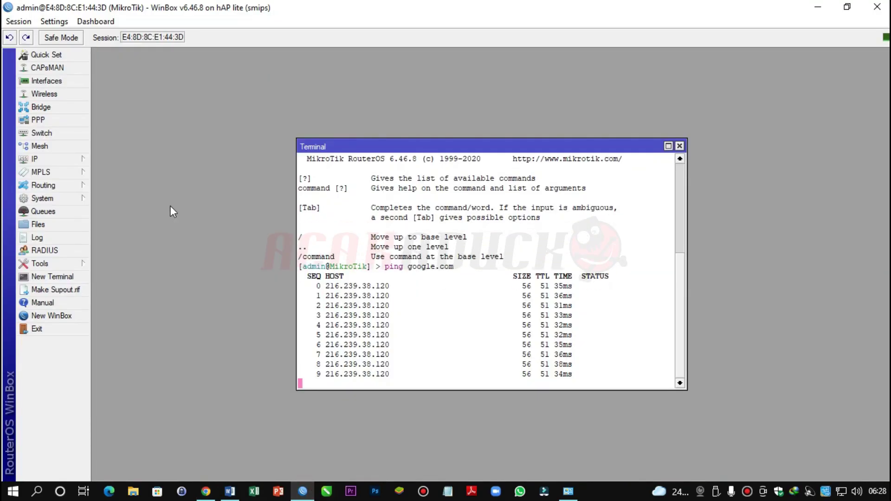
pyautogui.click(568, 492)
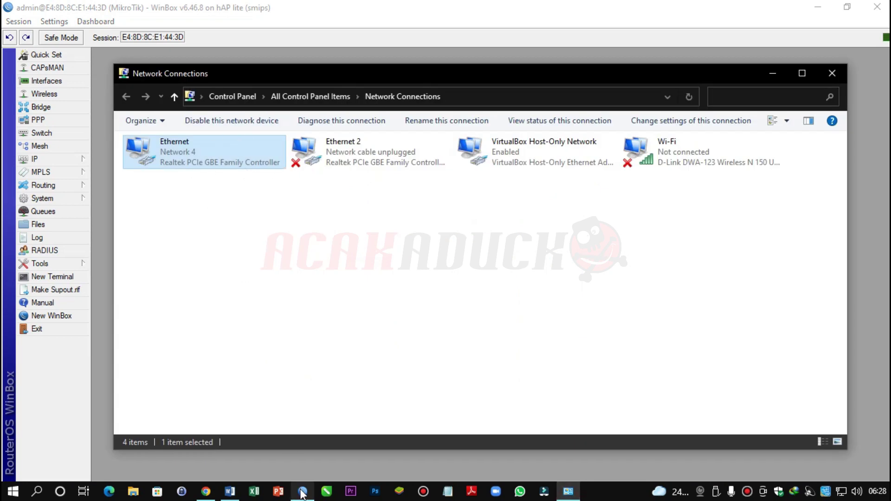
pyautogui.click(206, 492)
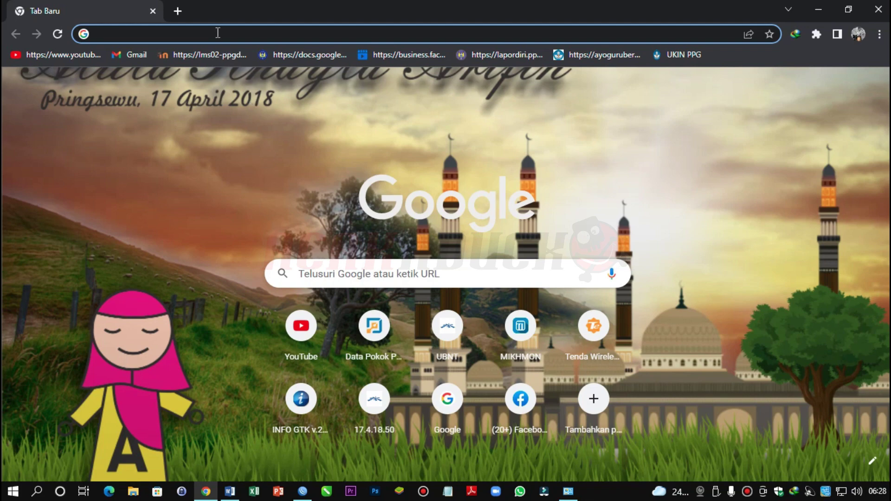
pyautogui.write('google.com')
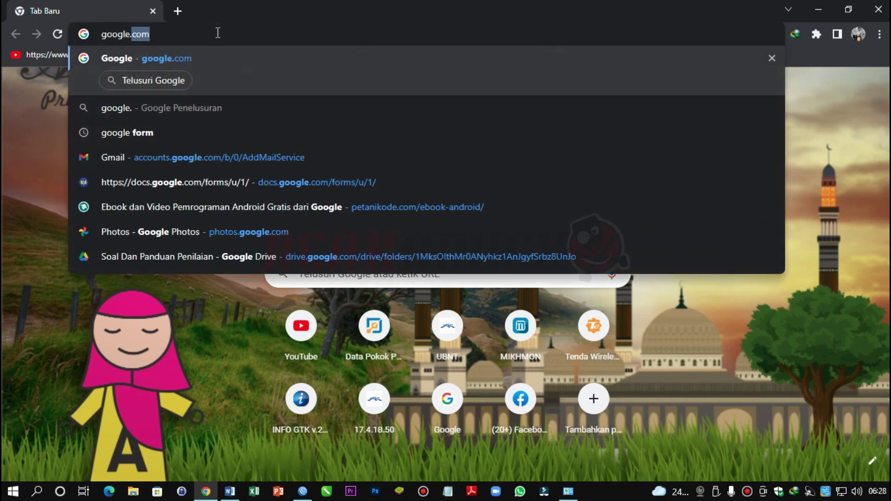
pyautogui.press('Return')
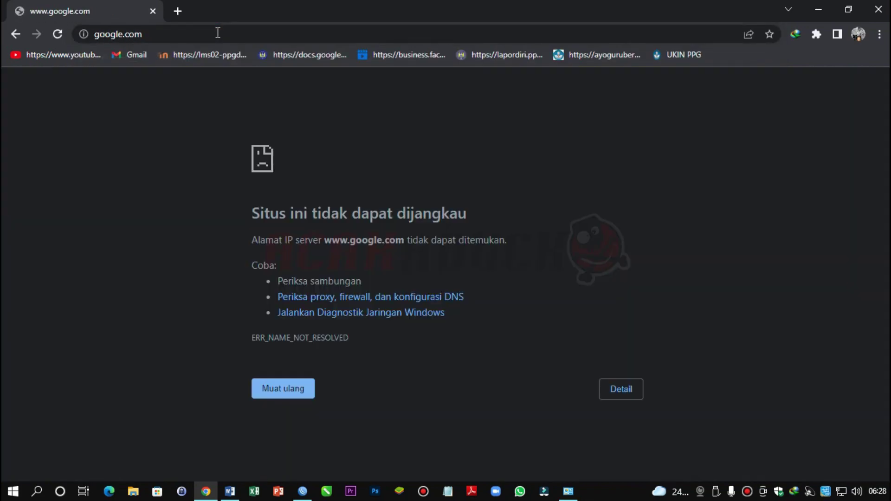
pyautogui.click(287, 391)
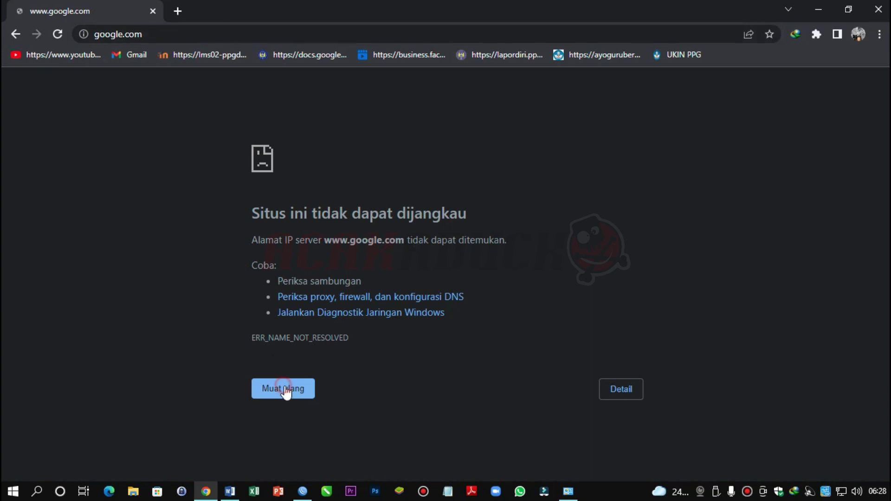
# Step: Set the Ethernet adapter's IPv4 preferred DNS server to 8.8.8.8 and the alternate to 8.8.4.4, and save the properties
pyautogui.click(568, 494)
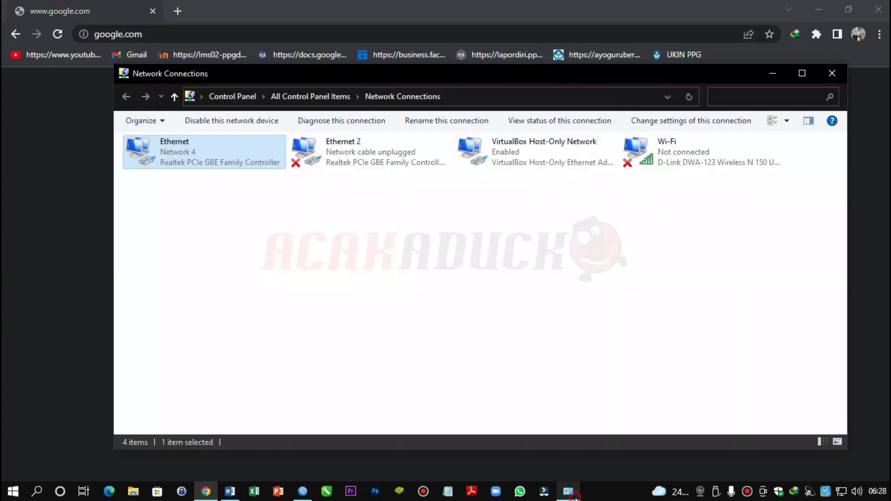
pyautogui.rightClick(197, 154)
pyautogui.click(222, 277)
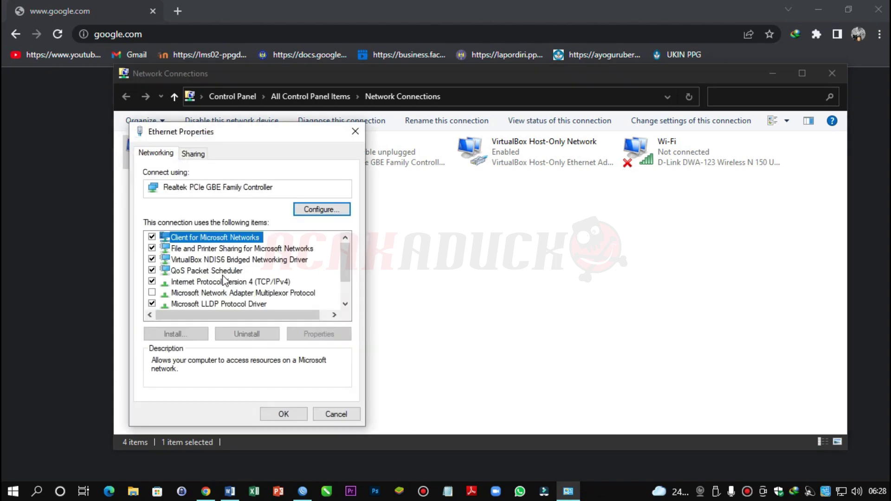
pyautogui.doubleClick(224, 281)
pyautogui.click(304, 379)
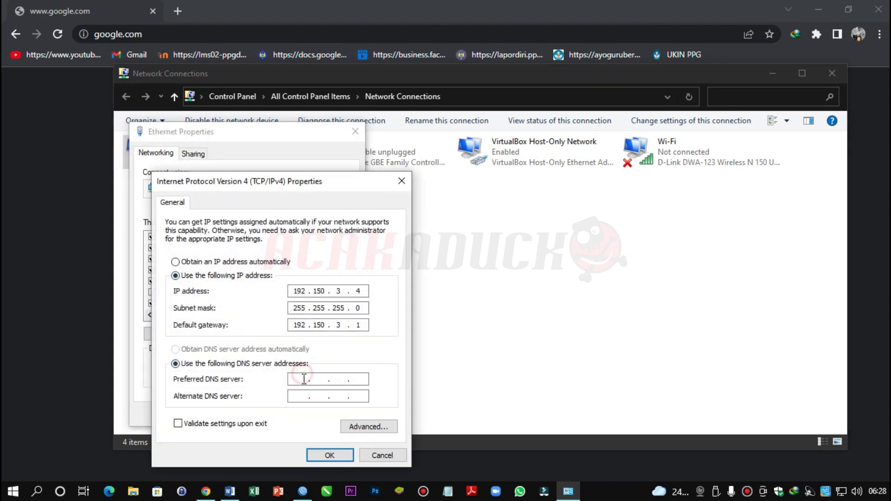
pyautogui.write('8.')
pyautogui.click(340, 451)
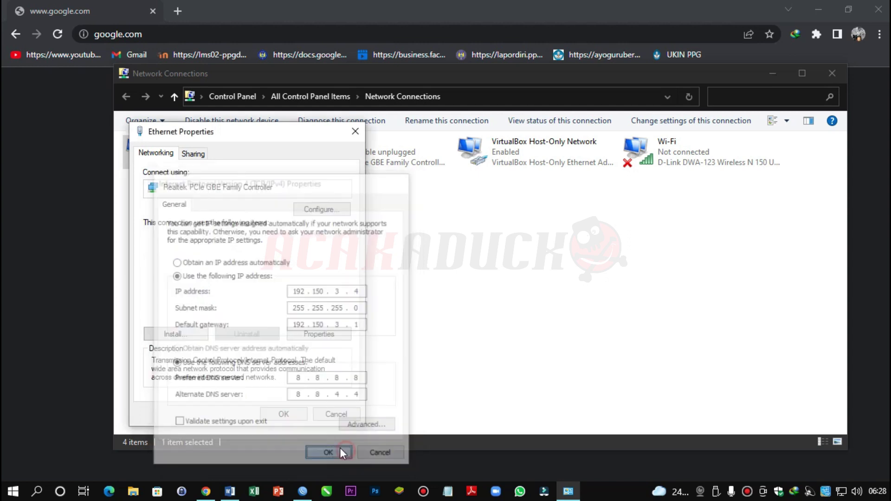
pyautogui.click(289, 414)
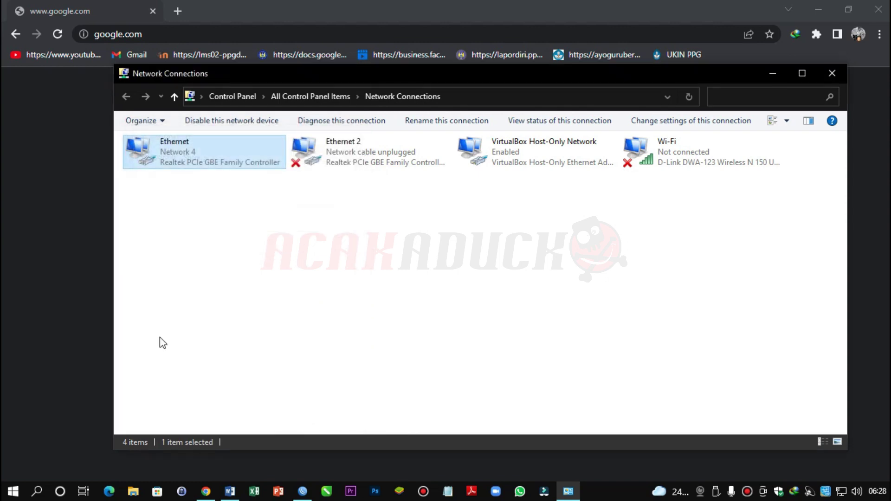
# Step: Reload google.com in Chrome and search for "tes kecepatan mengetik" to test the internet connection
pyautogui.click(65, 162)
pyautogui.click(60, 35)
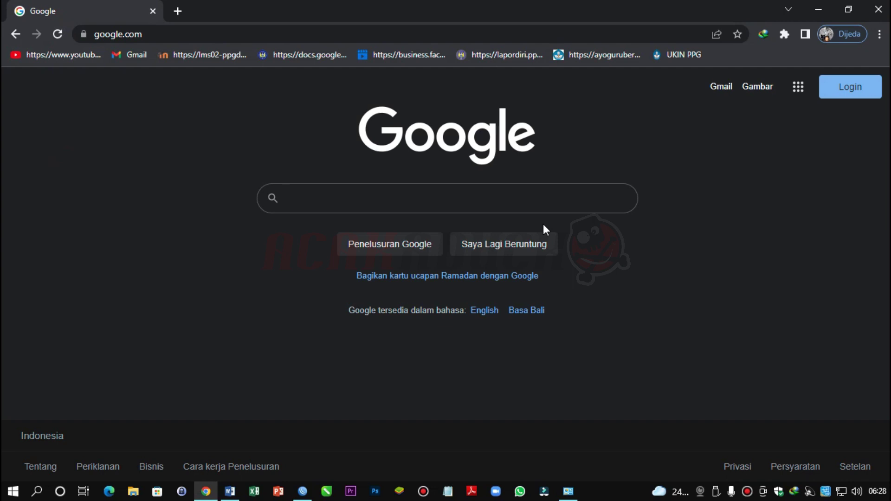
pyautogui.write('tes kecep')
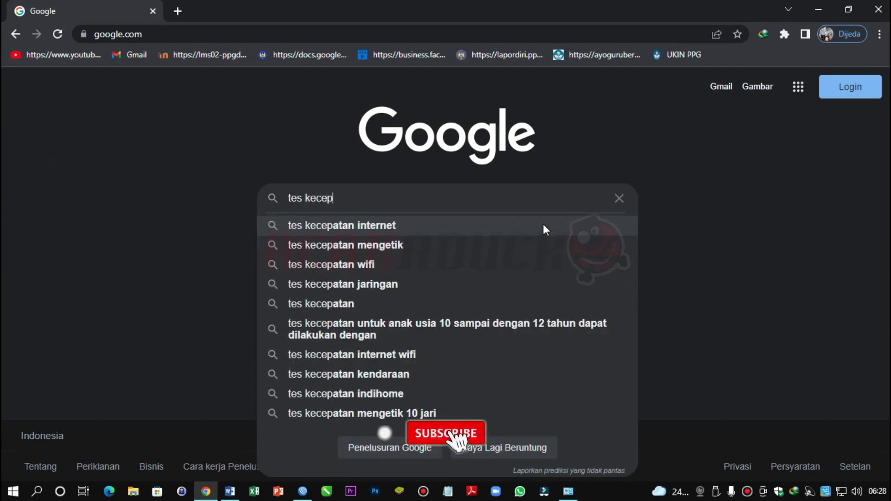
pyautogui.press('Down')
pyautogui.press('Return')
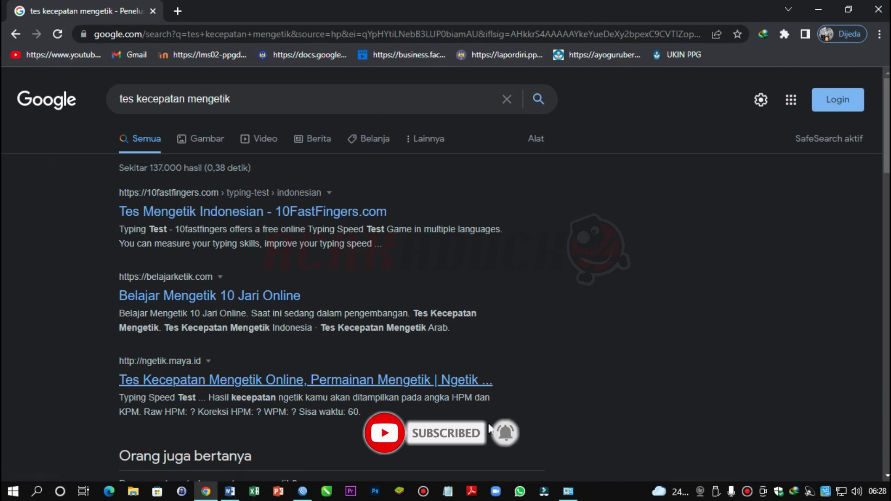
# Step: Check the running ping in the WinBox terminal, and return to the configuration requirements in the Word exam document
pyautogui.click(302, 492)
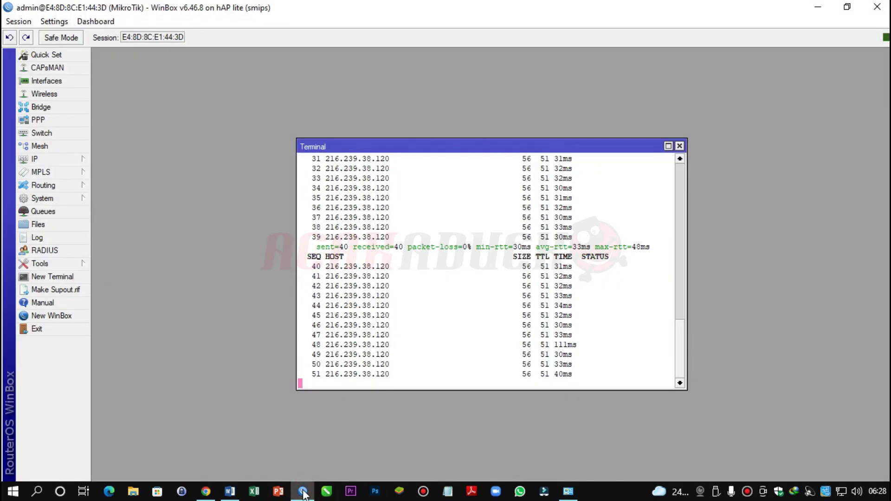
pyautogui.click(232, 491)
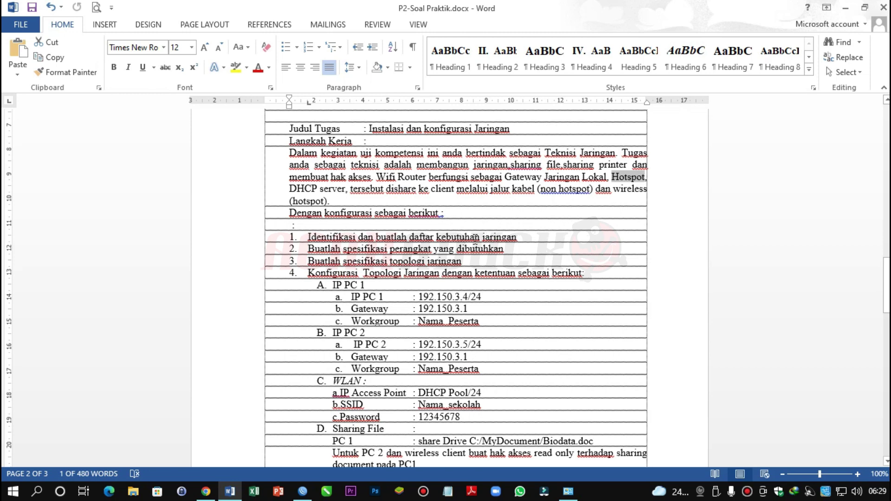
# Step: Review the file-sharing requirement in the exam document, and open the Documents folder in File Explorer
pyautogui.scroll(-3, 406, 333)
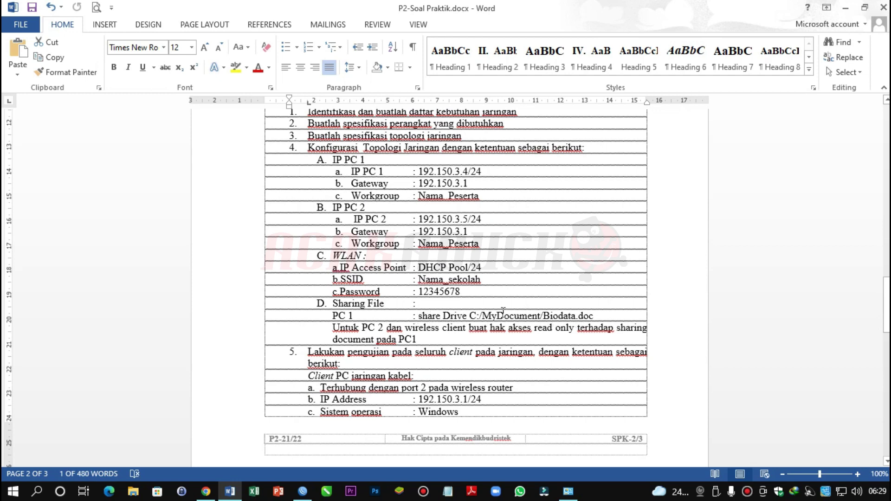
pyautogui.click(133, 492)
pyautogui.click(52, 124)
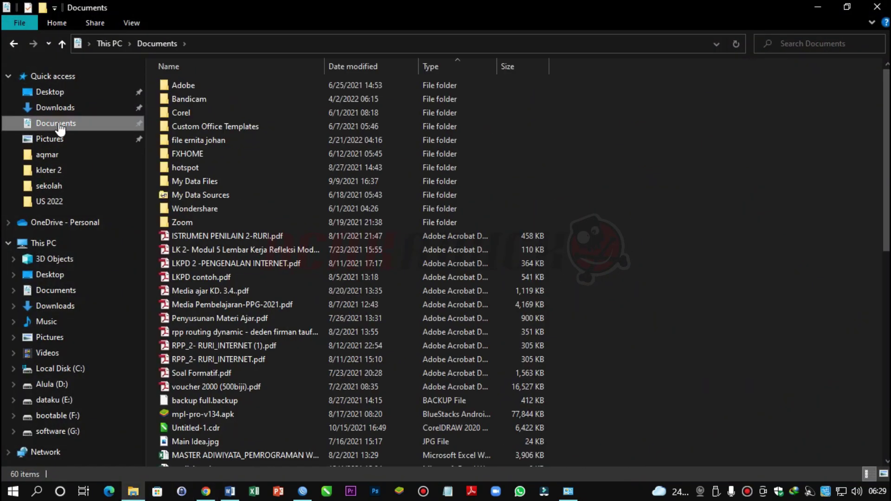
pyautogui.click(237, 495)
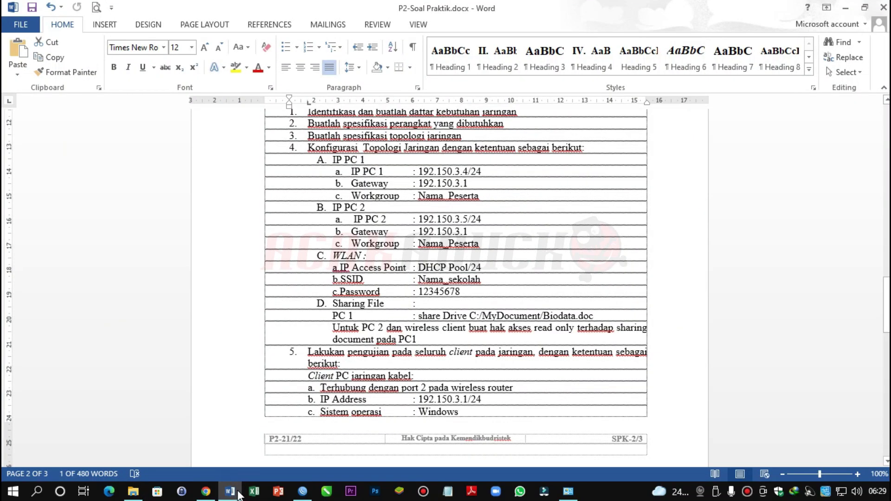
pyautogui.click(239, 495)
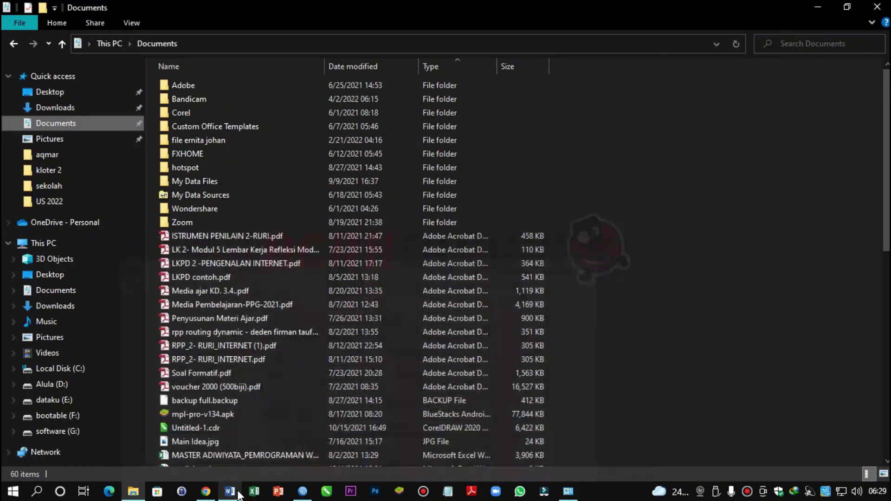
# Step: Create a folder named Jedod in Documents and open it
pyautogui.click(59, 125)
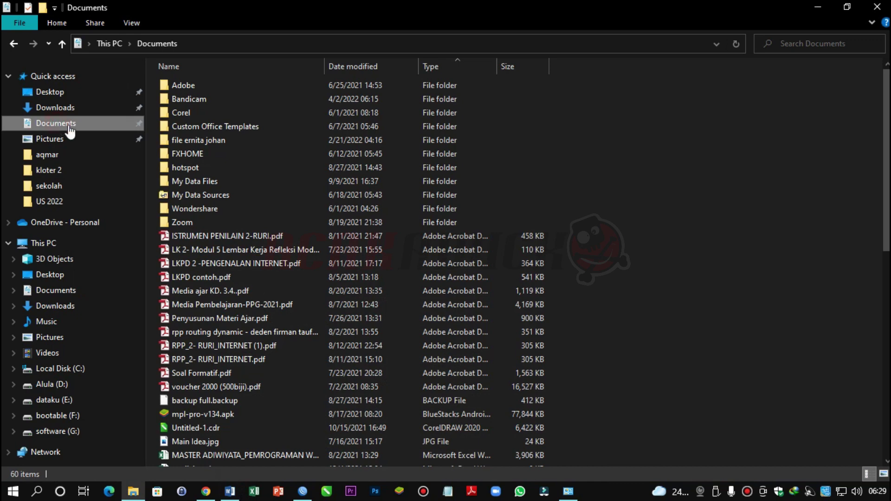
pyautogui.click(47, 7)
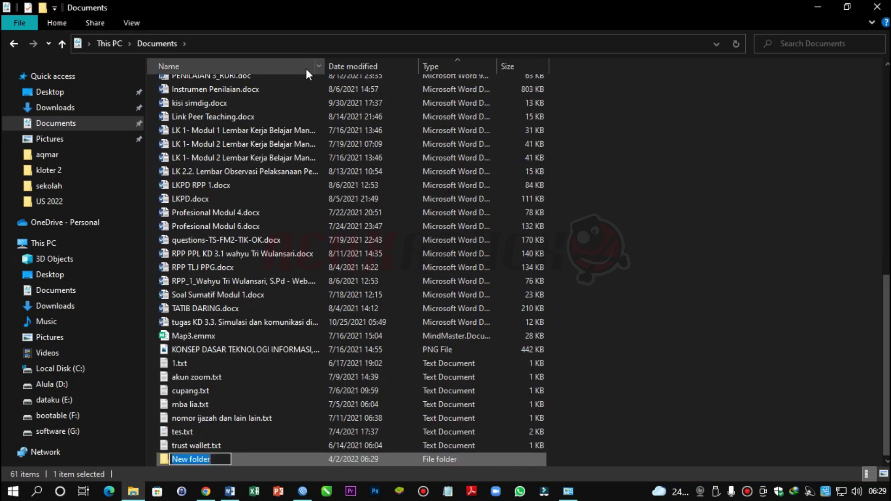
pyautogui.write('Jedod')
pyautogui.press('Return')
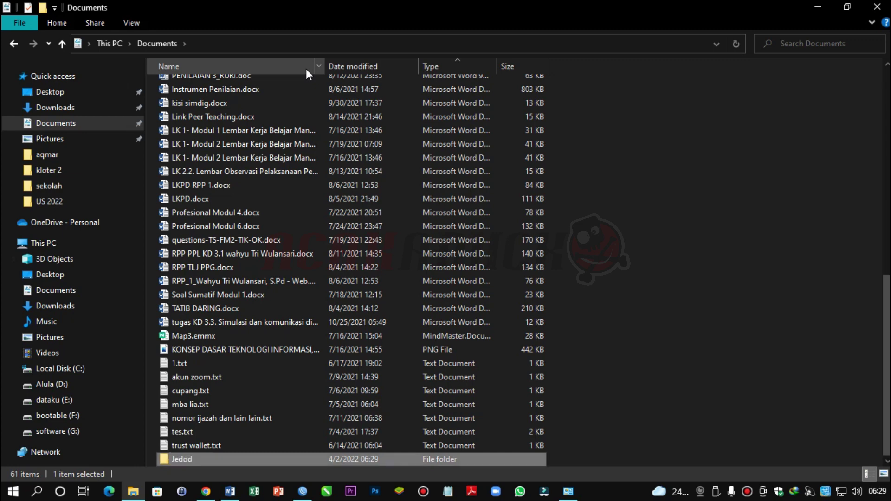
pyautogui.press('Return')
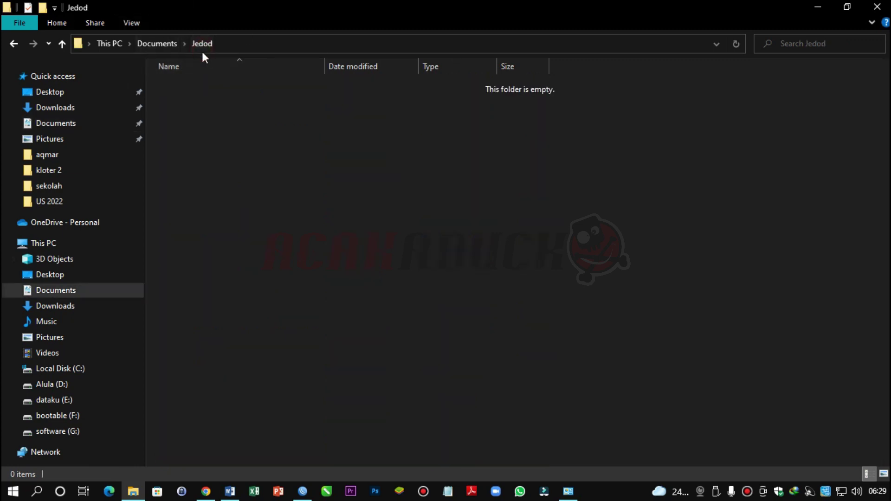
pyautogui.rightClick(179, 105)
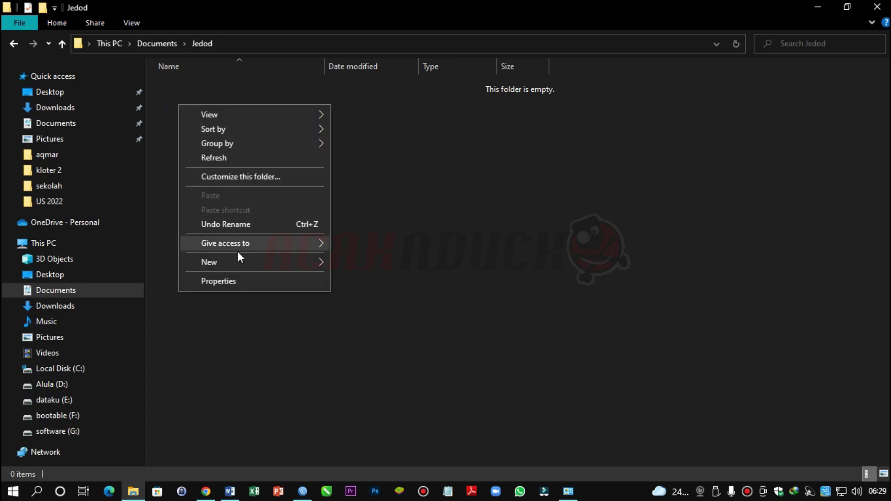
pyautogui.moveTo(239, 262)
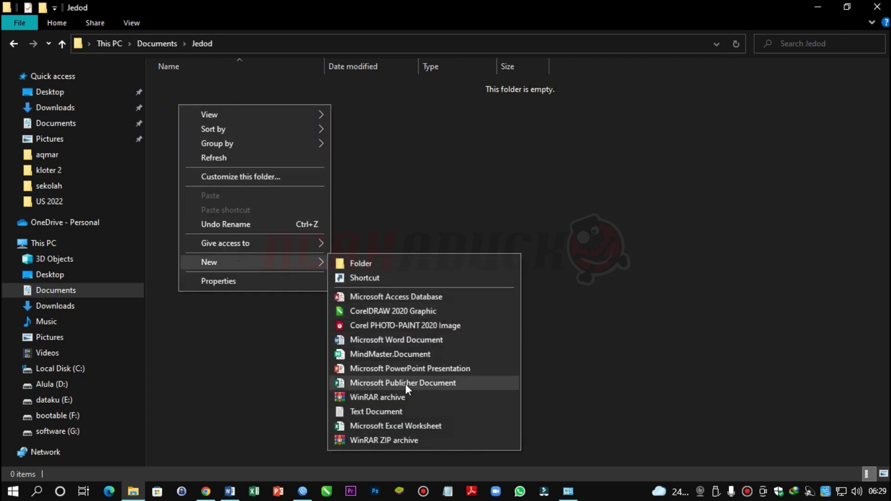
pyautogui.click(390, 344)
# Step: Create a new Word document named Biodata.docx in the Jedod folder
pyautogui.rightClick(227, 153)
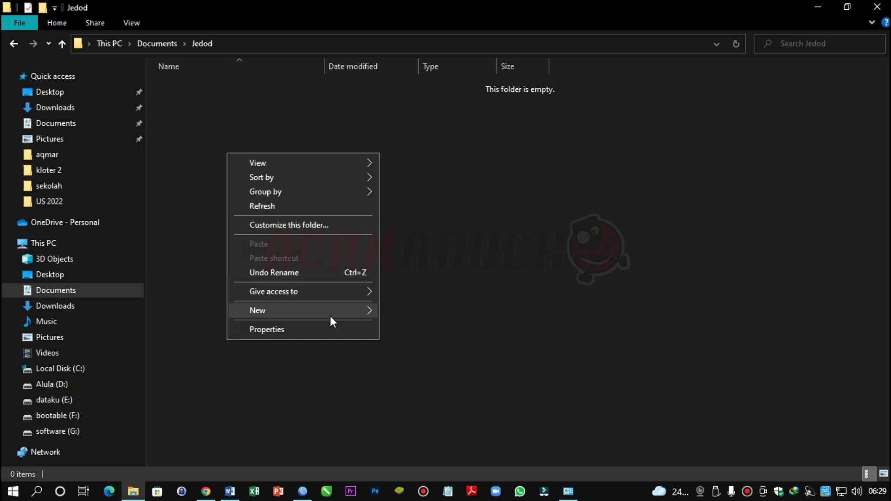
pyautogui.moveTo(333, 314)
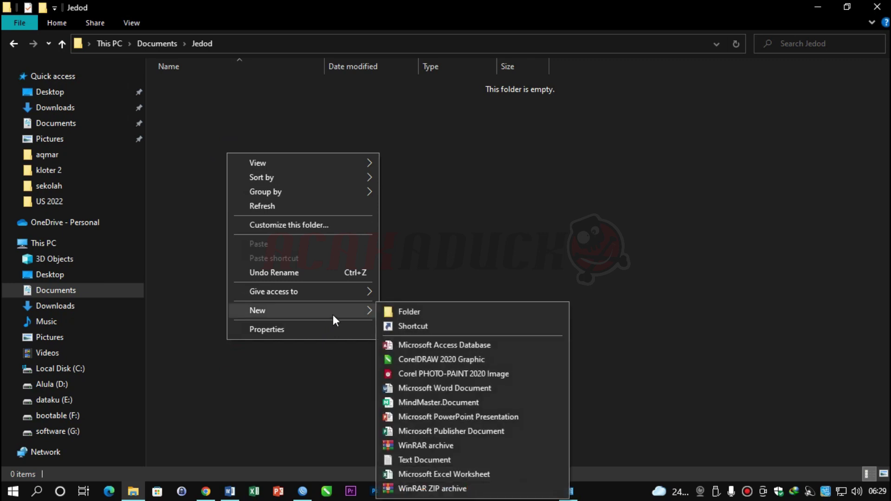
pyautogui.click(431, 388)
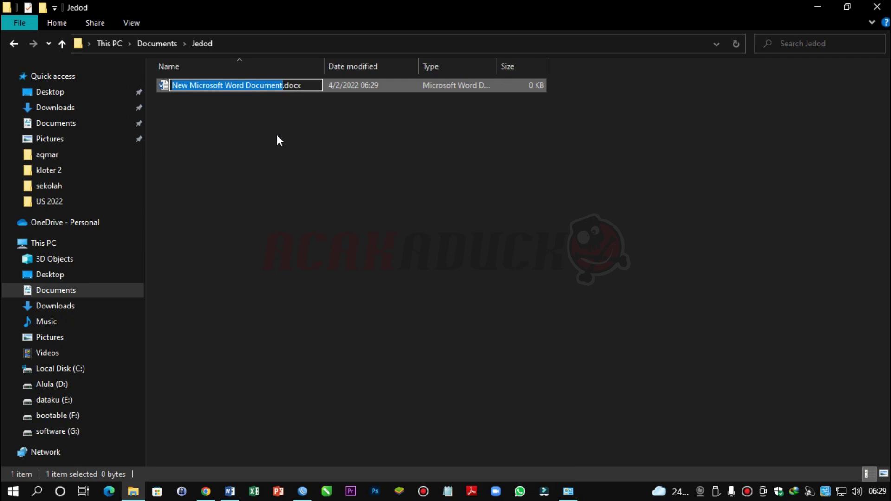
pyautogui.write('Bio')
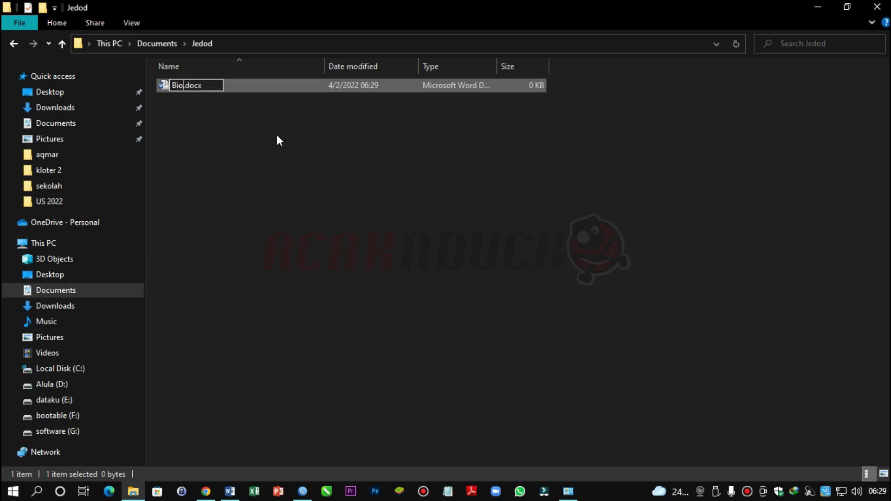
pyautogui.write('data')
pyautogui.press('Return')
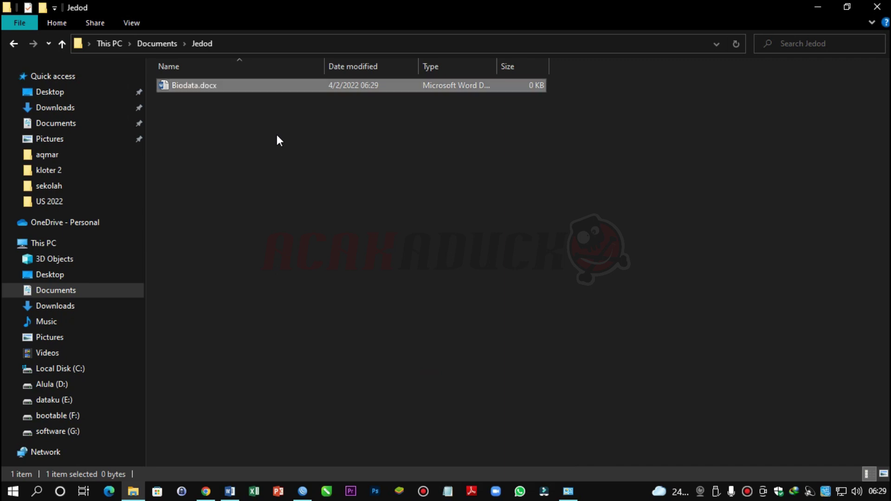
# Step: Open Biodata.docx in Word, and enter the heading "Biodata" with a "Nama :" row below it
pyautogui.press('Return')
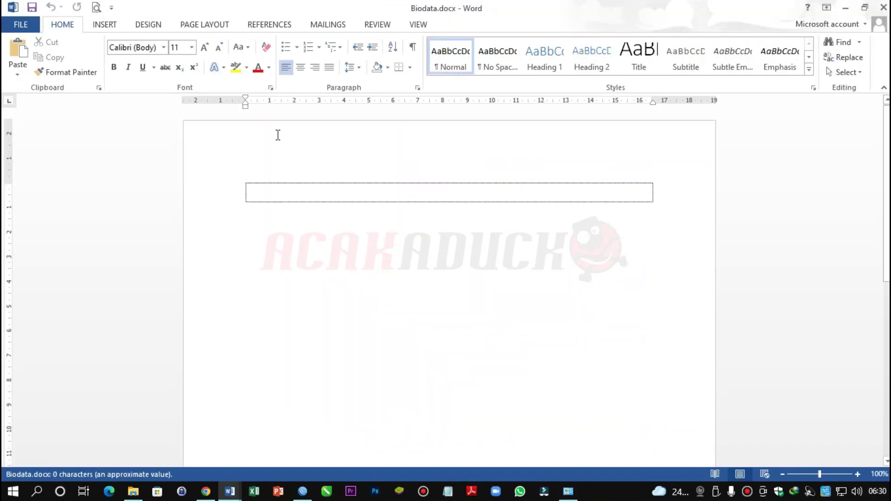
pyautogui.write('B')
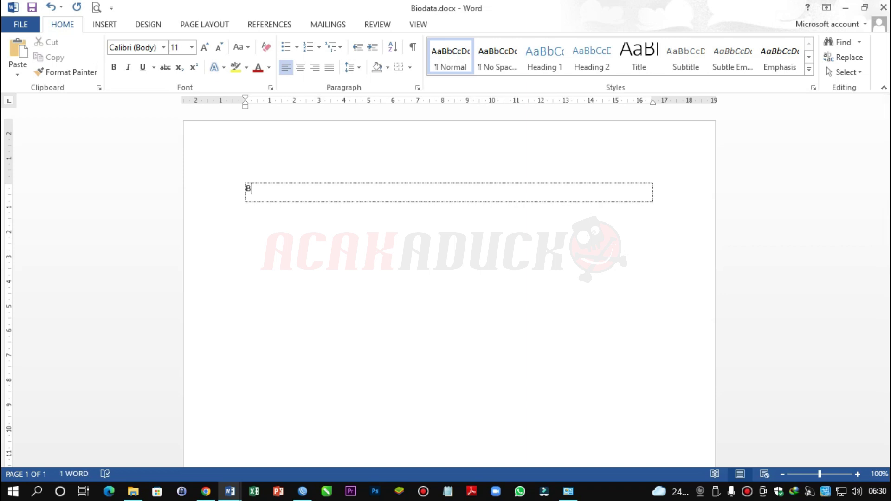
pyautogui.write('iodata')
pyautogui.press('Tab')
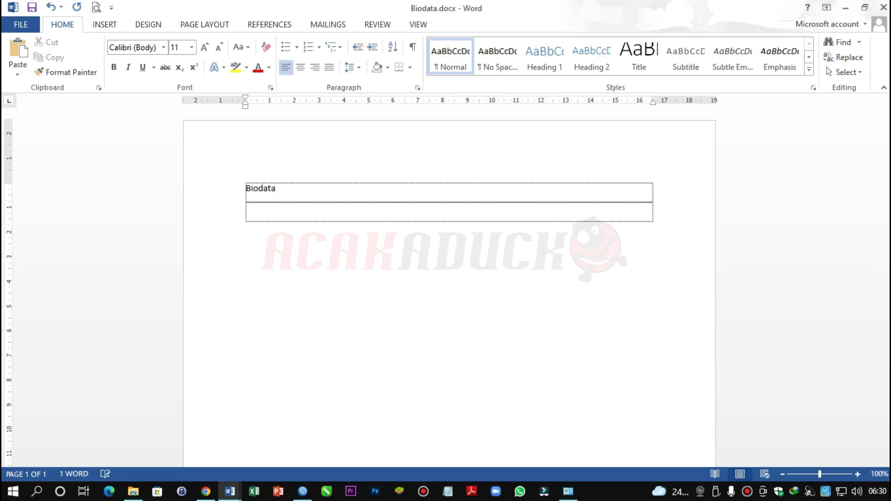
pyautogui.write('nama')
pyautogui.hotkey('ctrl', 'Tab')
pyautogui.write(':')
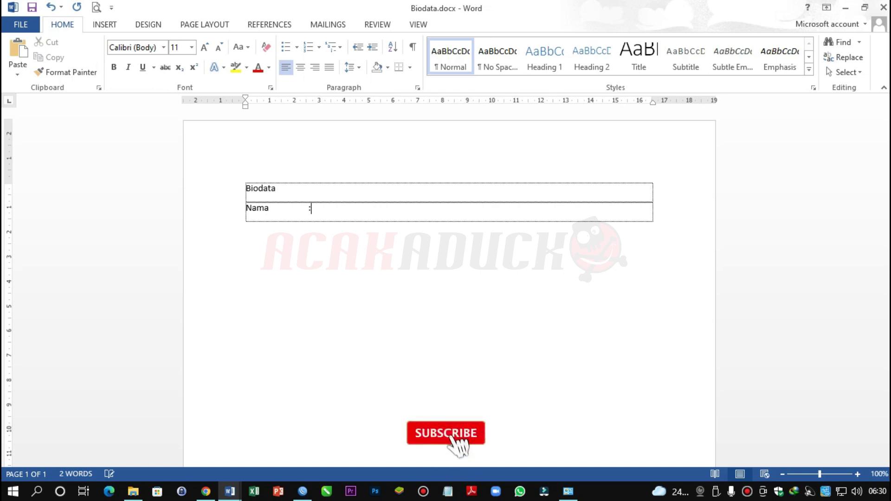
# Step: Add the rows "Kelas :" and "Alamat :" below the Nama row, aligning their colons
pyautogui.press('Tab')
pyautogui.write('Kelas')
pyautogui.hotkey('ctrl', 'Tab')
pyautogui.write(':')
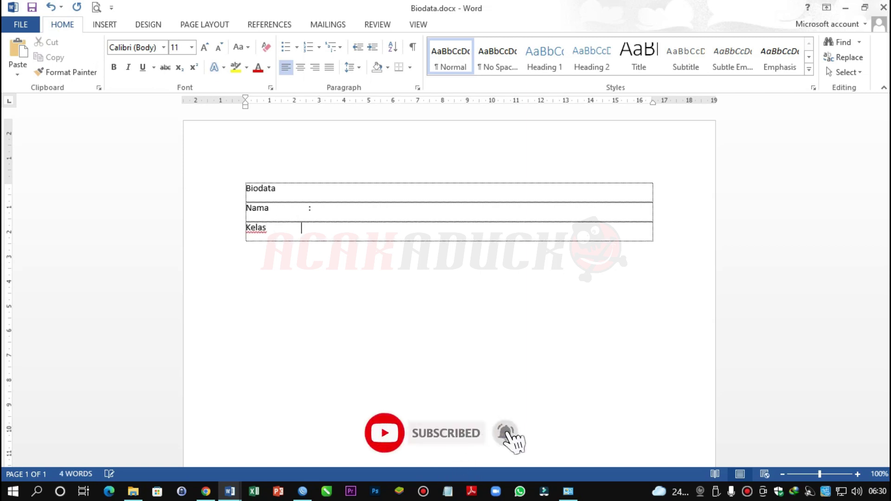
pyautogui.press('Tab')
pyautogui.write('alamat')
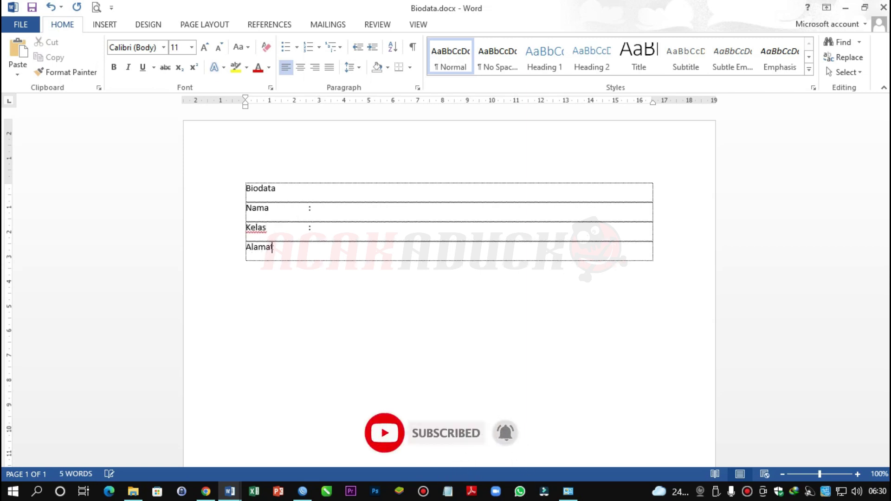
pyautogui.hotkey('ctrl', 'Tab')
pyautogui.write(':')
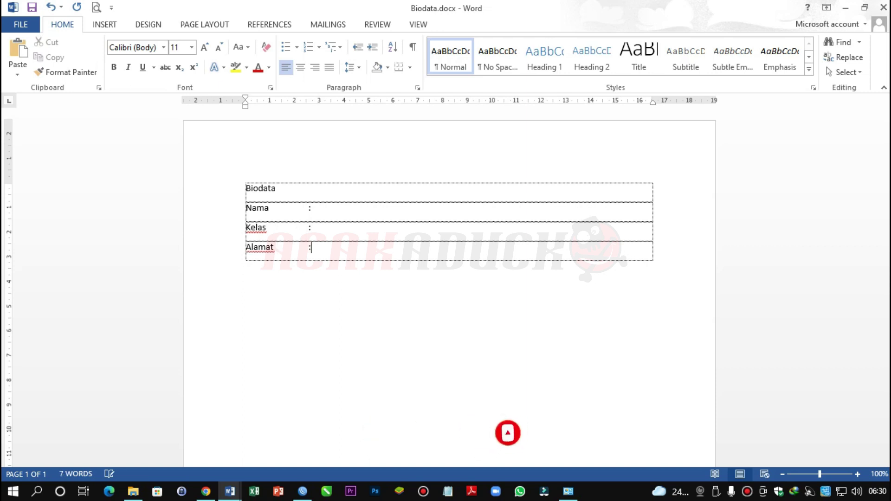
pyautogui.press('Tab')
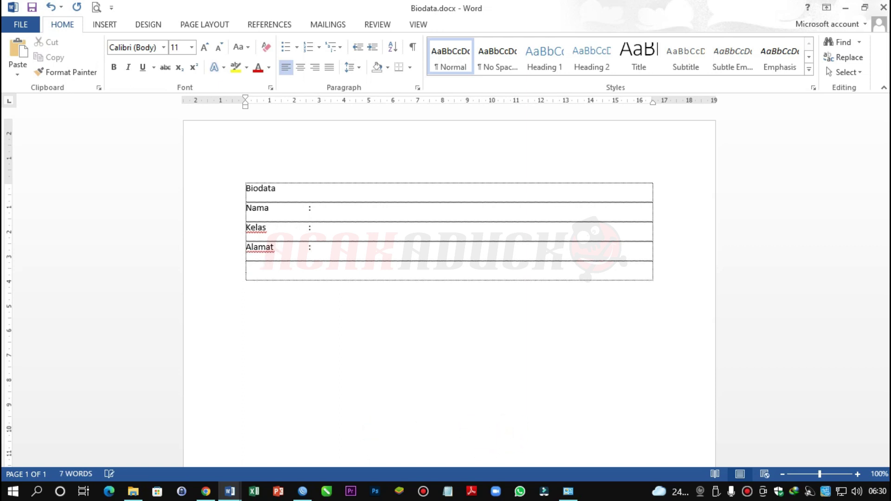
# Step: Add the rows "Tempat tanggal lahir :" and "Pengalaman UKK 2022 :" to the biodata table, with all colons aligned
pyautogui.write('Temmp')
pyautogui.press('BackSpace')
pyautogui.press('BackSpace')
pyautogui.write('pat tanggal lahir ')
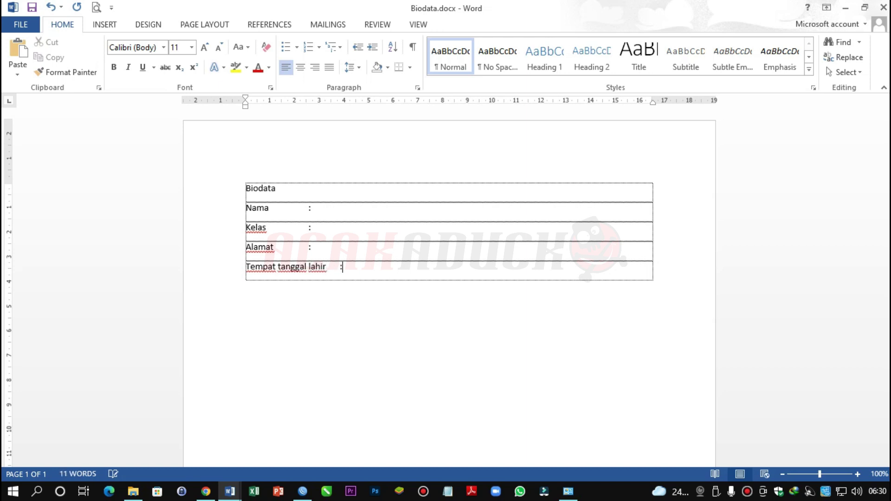
pyautogui.write(':')
pyautogui.press('Tab')
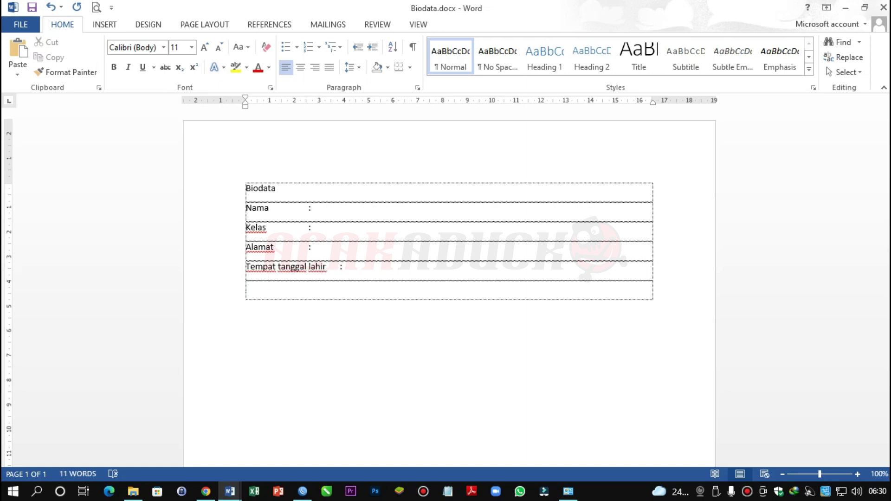
pyautogui.write('Pengalaman ')
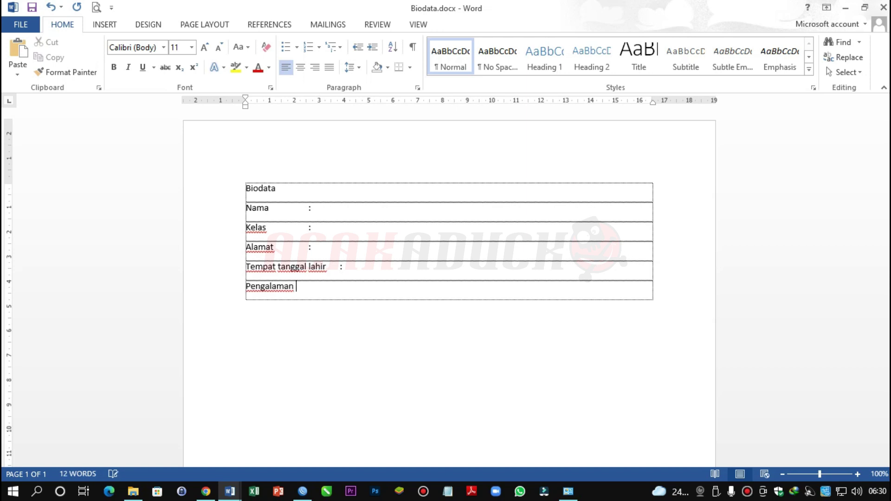
pyautogui.write('UKK 2022 :')
# Step: Make the "Biodata" heading bold and centered, and save and close the document
pyautogui.moveTo(278, 188); pyautogui.dragTo(241, 192)
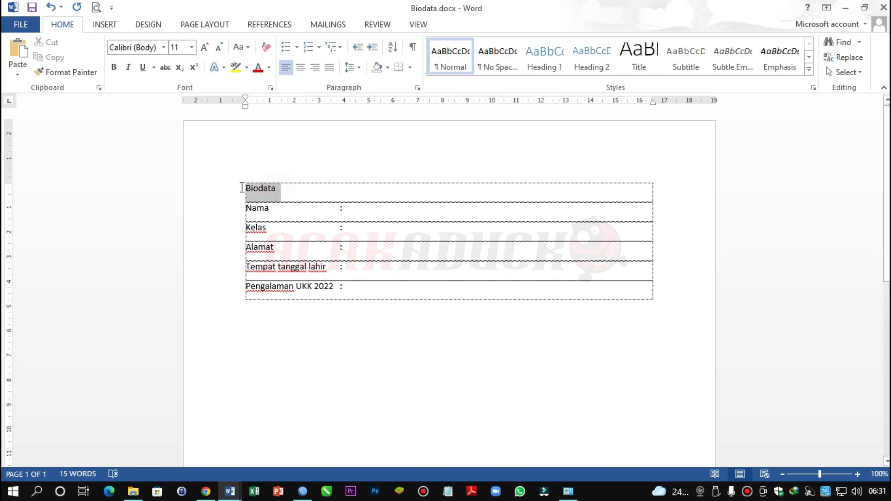
pyautogui.write('e')
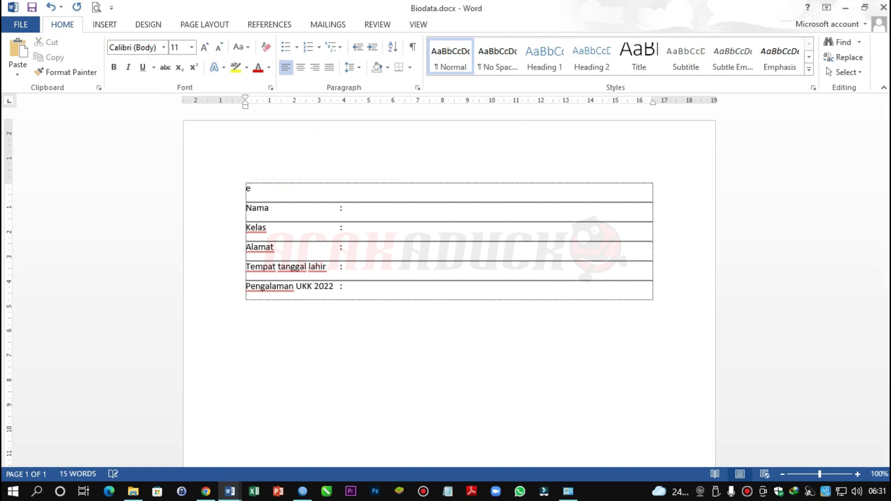
pyautogui.click(50, 7)
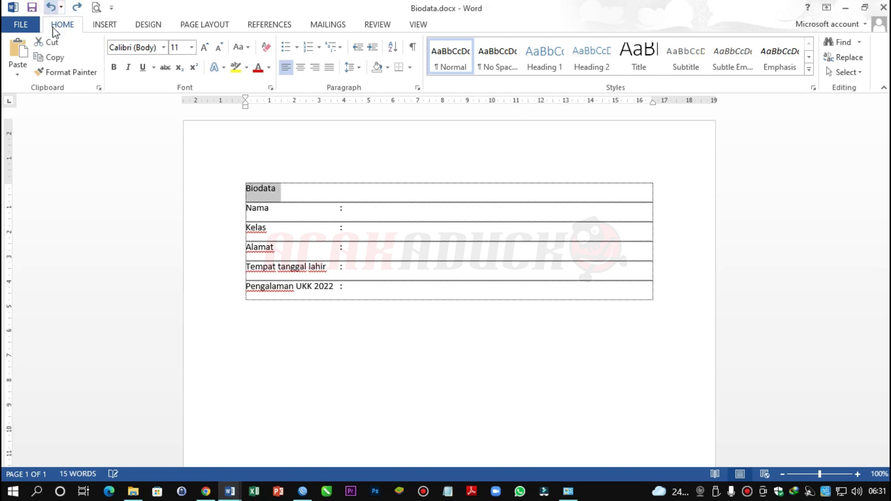
pyautogui.click(114, 67)
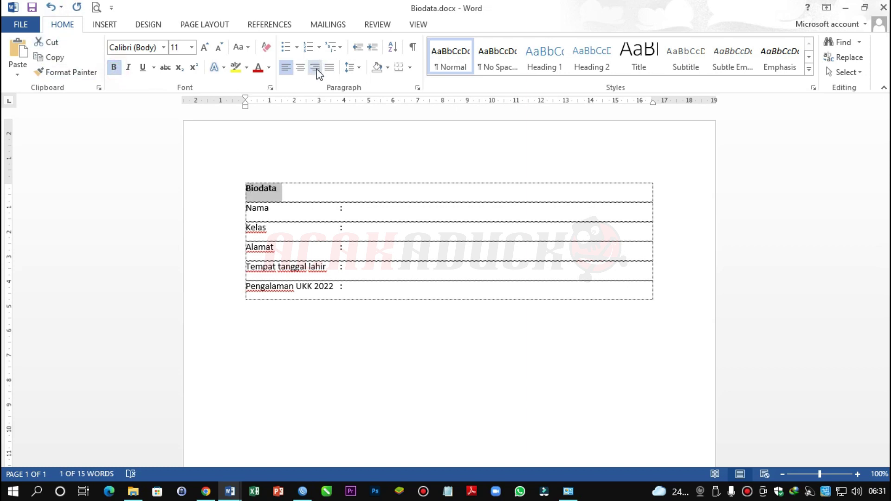
pyautogui.click(300, 67)
pyautogui.click(358, 223)
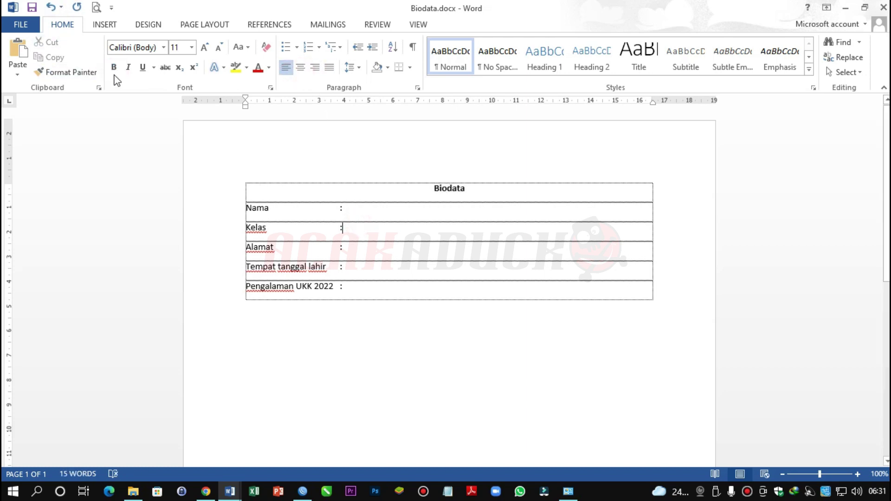
pyautogui.click(32, 7)
pyautogui.click(884, 7)
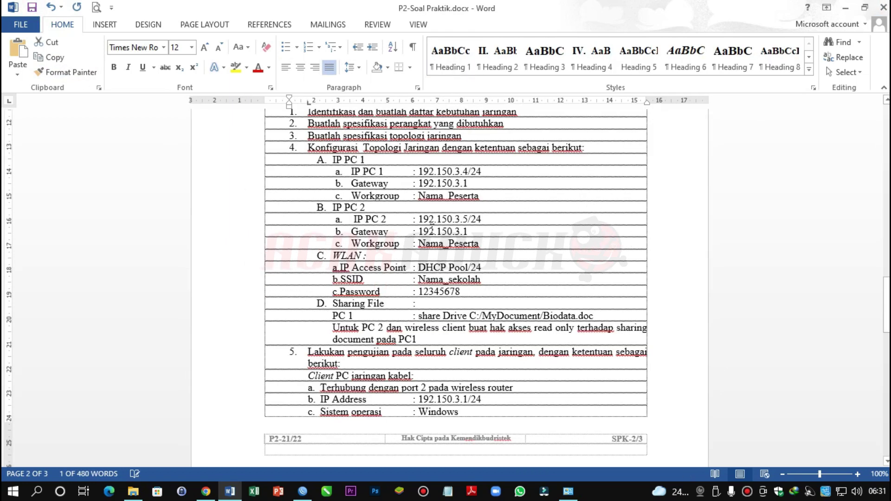
# Step: Open the sharing settings of the Jedod folder in Documents, and start choosing people to share it with
pyautogui.click(133, 491)
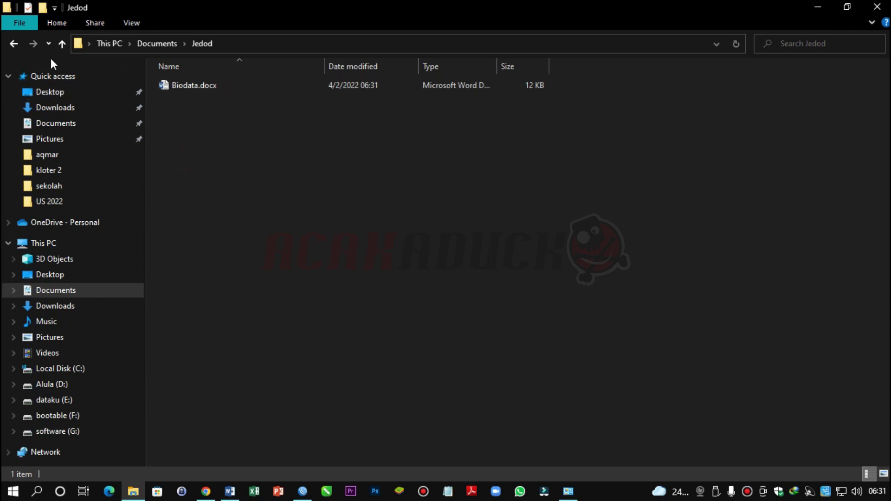
pyautogui.click(14, 43)
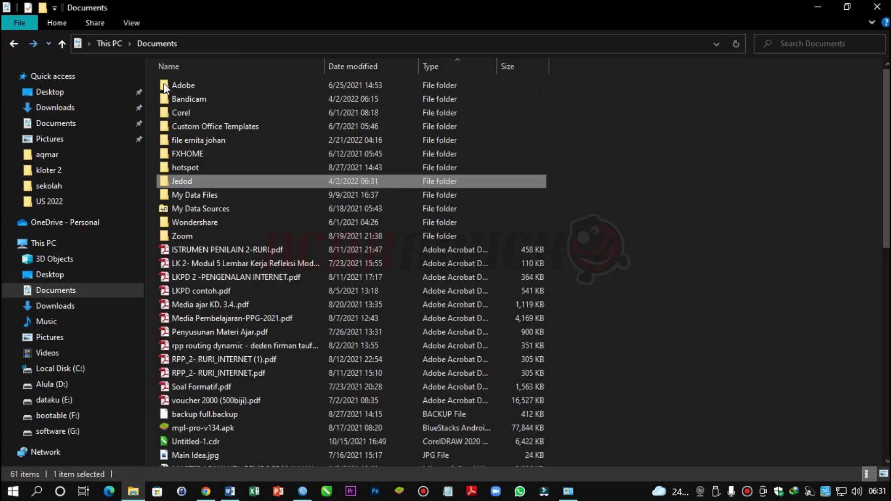
pyautogui.rightClick(180, 179)
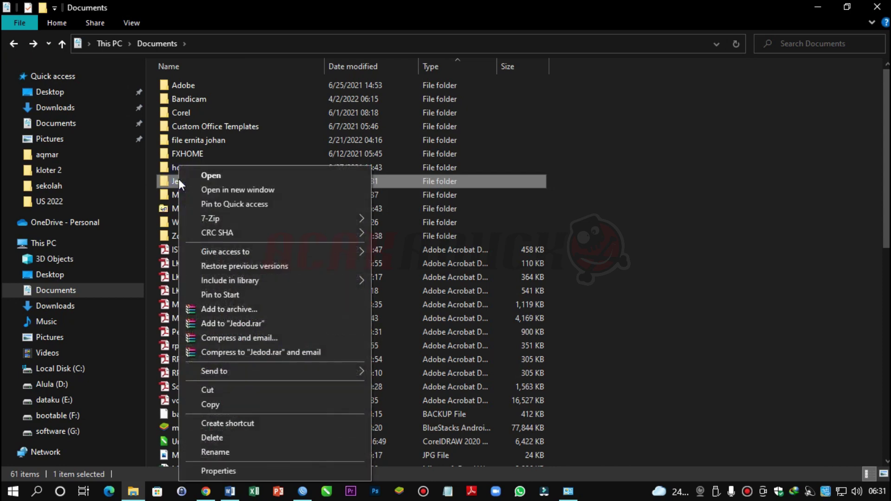
pyautogui.click(232, 474)
pyautogui.moveTo(257, 179); pyautogui.dragTo(253, 95)
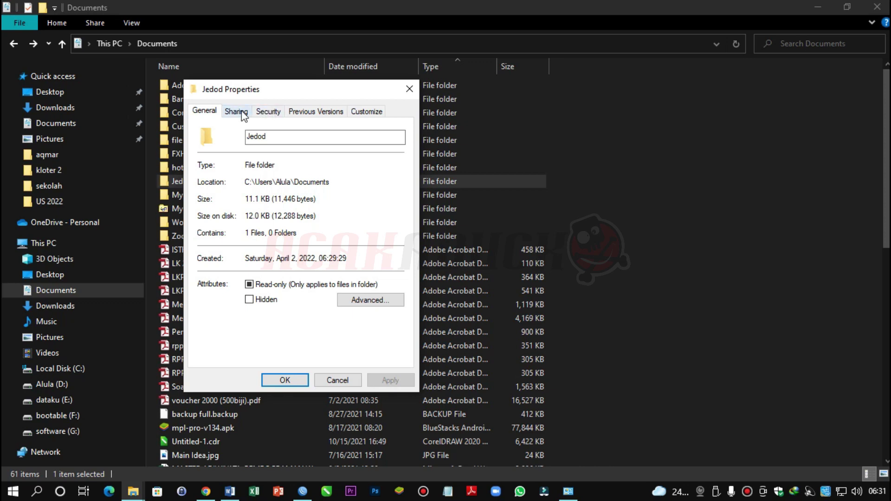
pyautogui.click(238, 112)
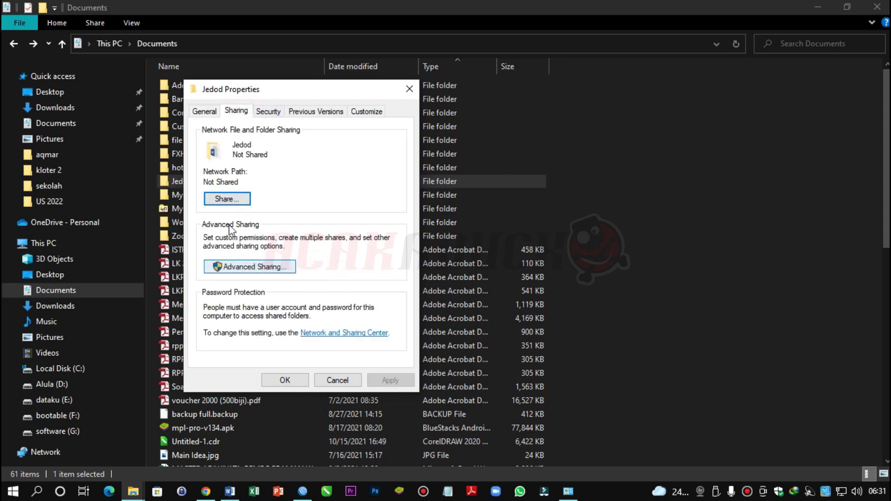
pyautogui.click(225, 199)
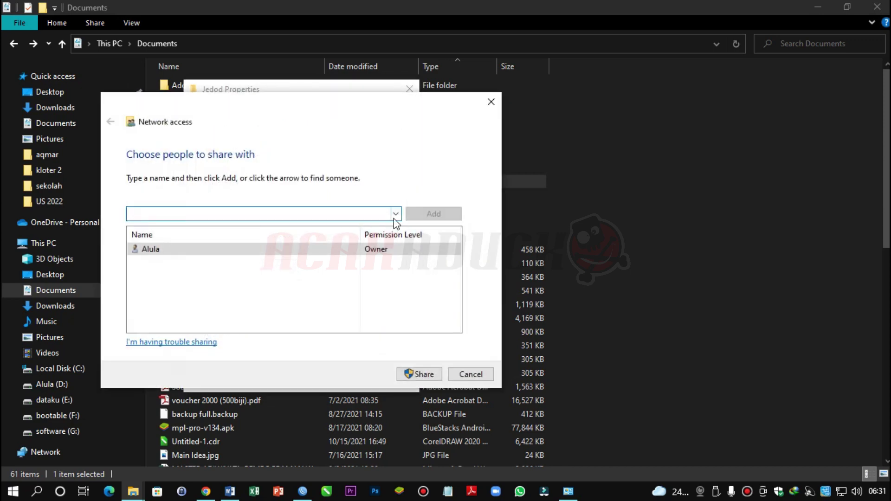
# Step: Add Everyone to the people the folder is shared with, and give this group Read permission
pyautogui.click(395, 217)
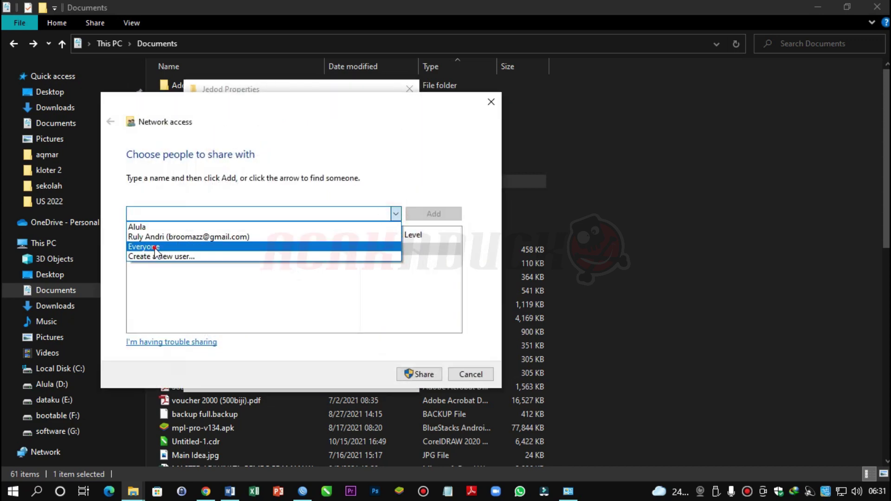
pyautogui.click(155, 249)
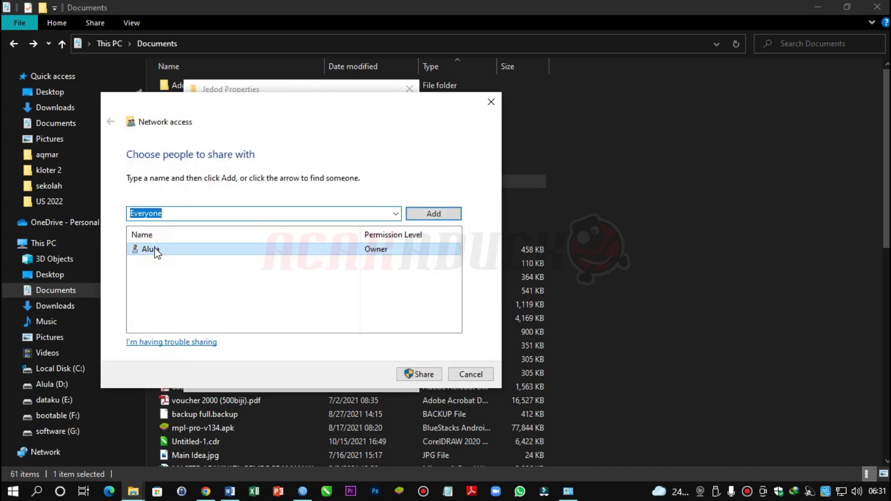
pyautogui.click(449, 213)
pyautogui.click(389, 263)
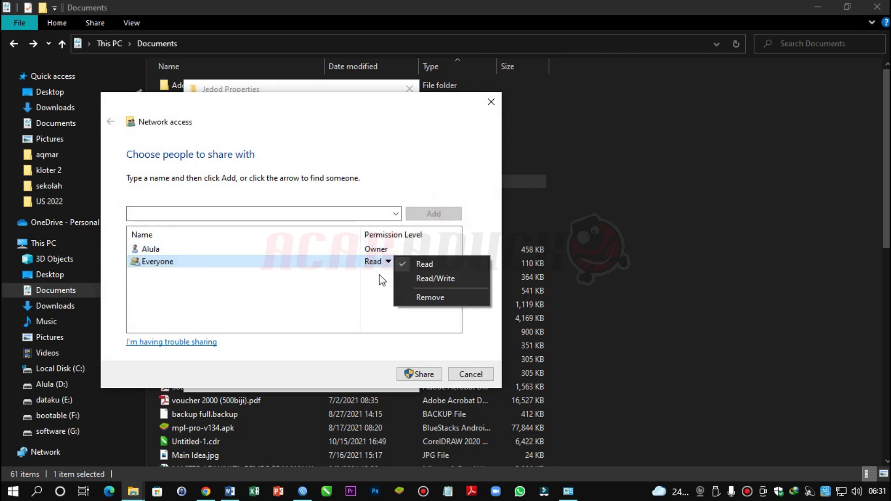
pyautogui.click(424, 263)
# Step: Check the required access rights in the exam document, and finish sharing the Jedod folder with the chosen permissions
pyautogui.click(231, 493)
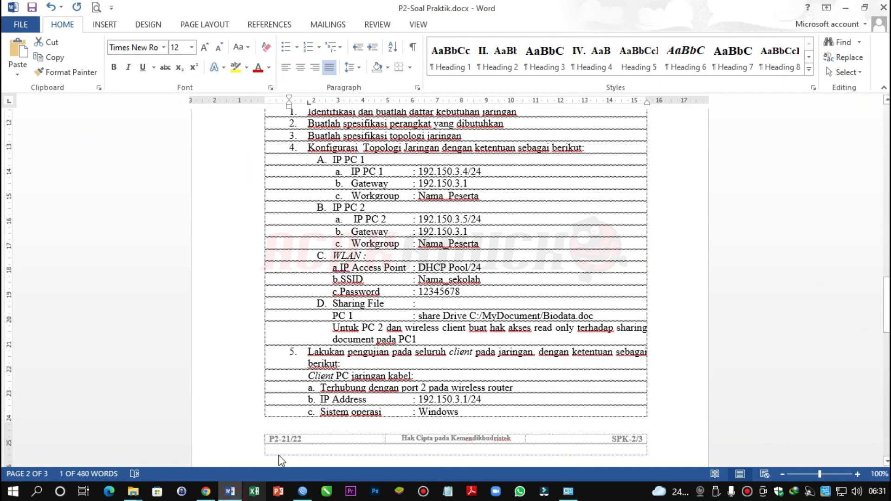
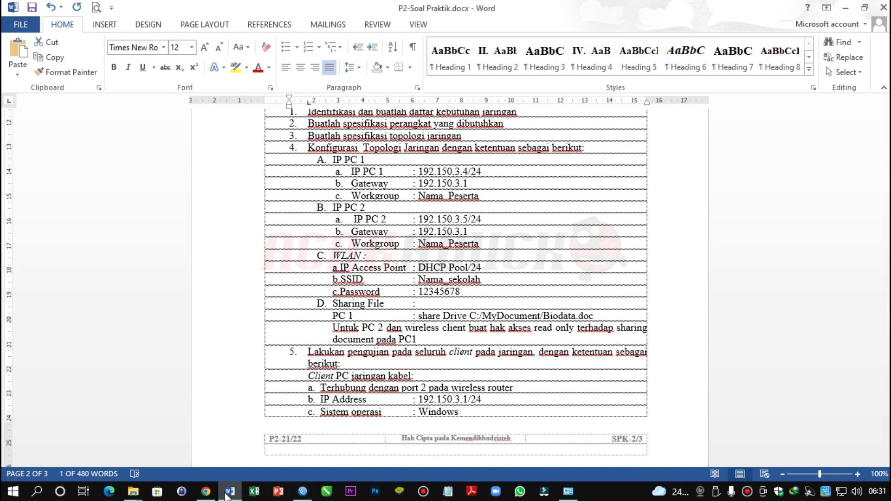
pyautogui.click(134, 493)
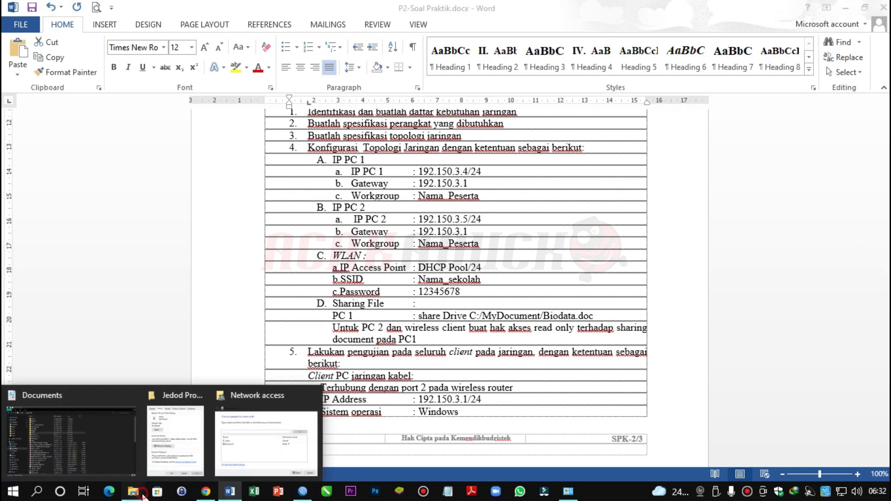
pyautogui.click(219, 461)
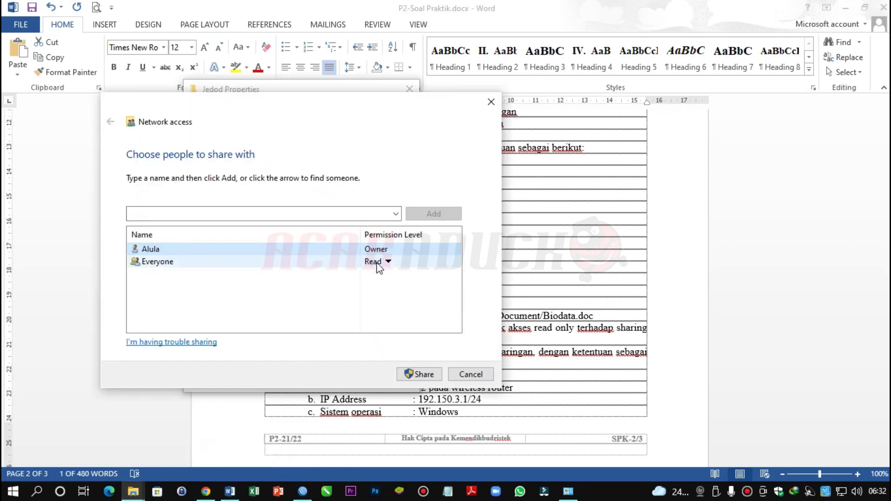
pyautogui.click(422, 376)
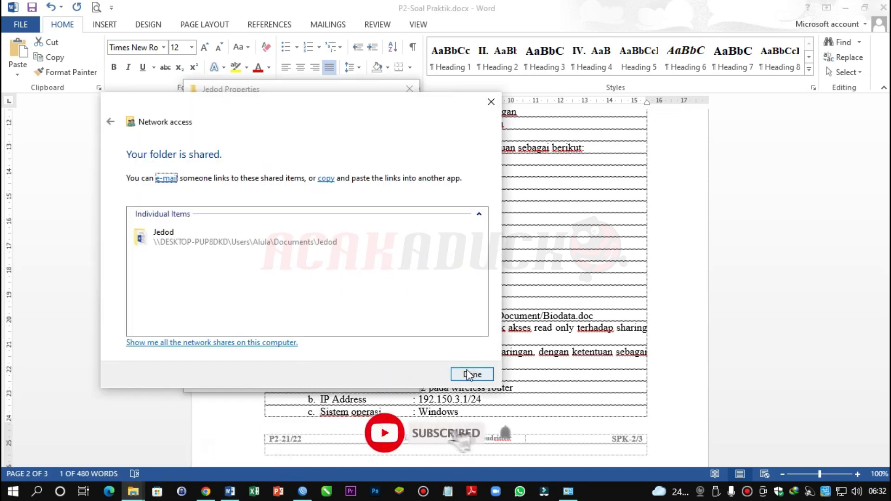
pyautogui.click(467, 371)
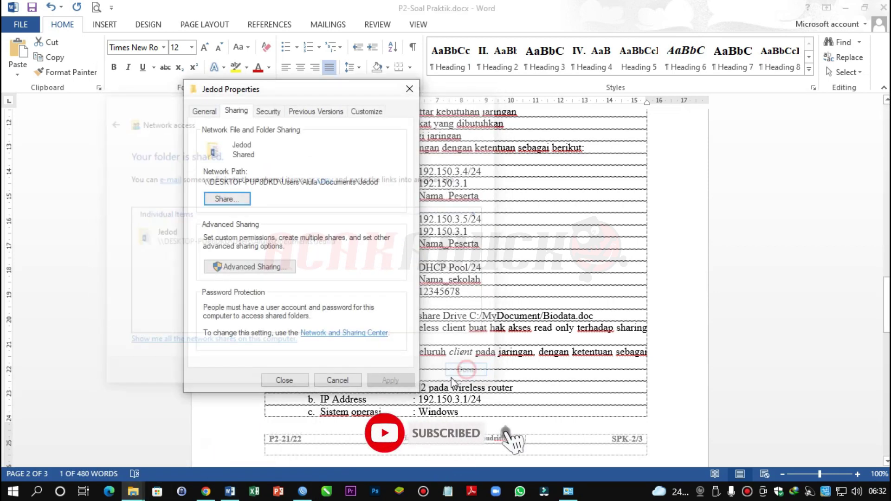
# Step: Look at the advanced sharing settings of the Jedod folder without changing them, and close its properties
pyautogui.click(238, 272)
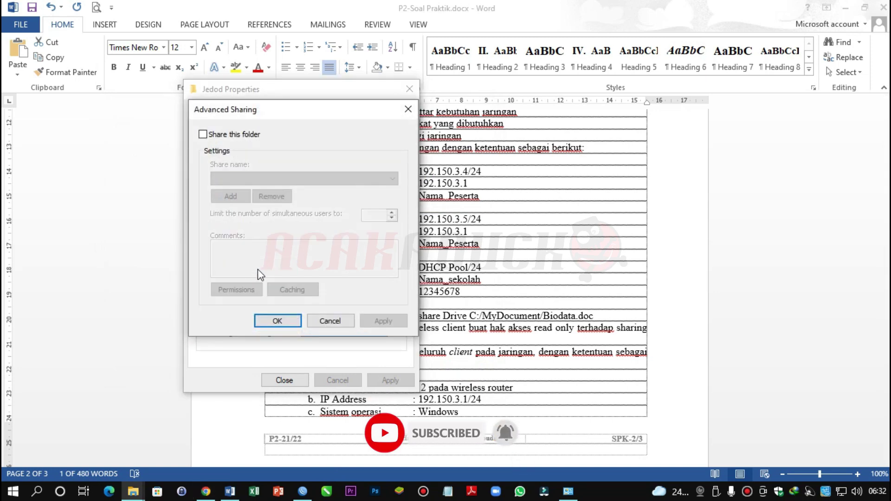
pyautogui.click(330, 320)
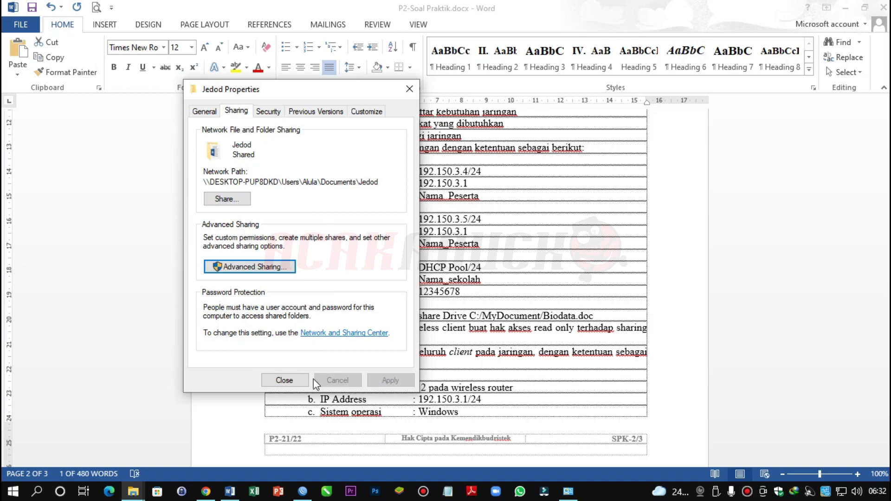
pyautogui.click(285, 381)
# Step: Access PC 1 over the network at \\192.150.3.4 in File Explorer, and open its Users share
pyautogui.click(133, 491)
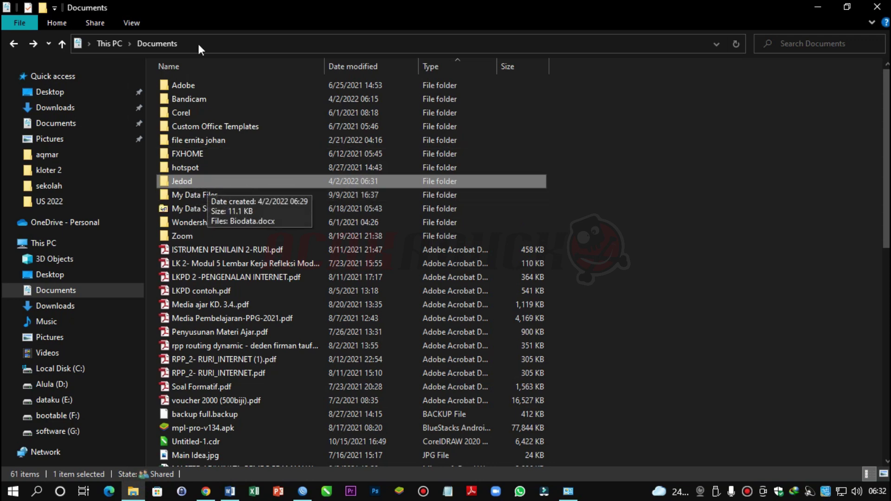
pyautogui.click(213, 45)
pyautogui.write('\\\\192.150.3.4')
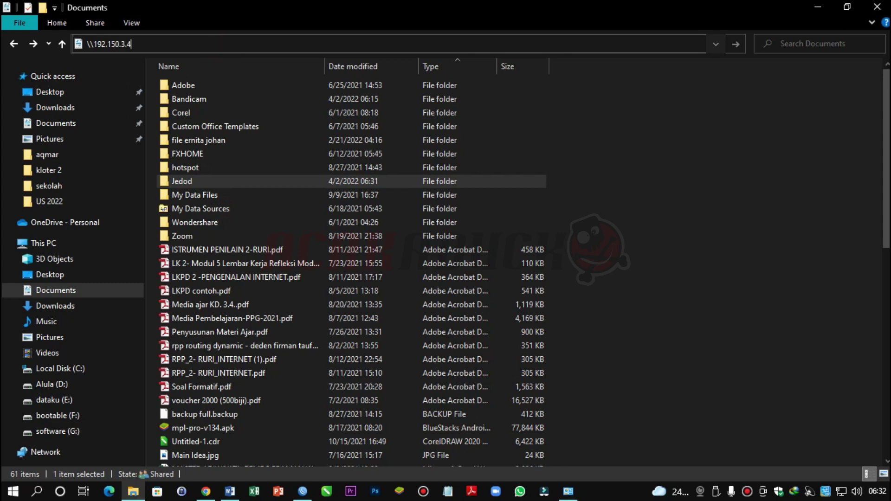
pyautogui.press('Return')
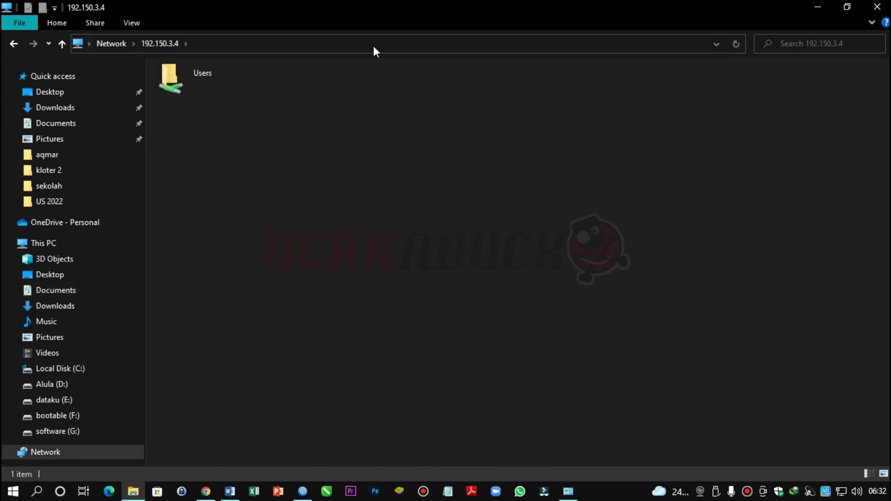
pyautogui.click(204, 77)
pyautogui.doubleClick(203, 77)
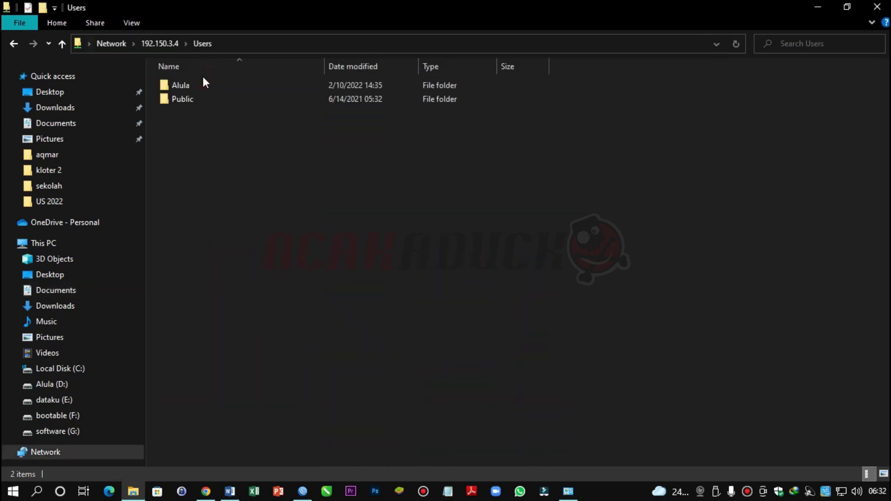
# Step: Look for the shared folder in Public Documents and in the owner's user folder, and return to the Users share
pyautogui.doubleClick(183, 99)
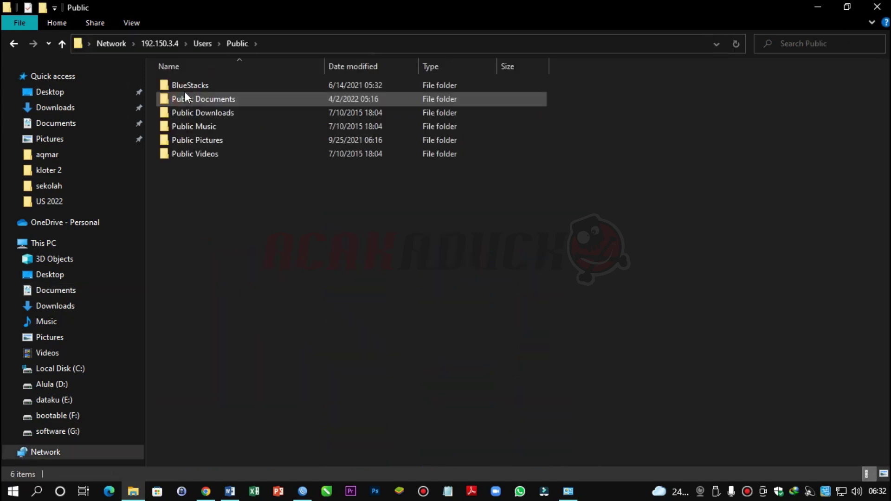
pyautogui.doubleClick(197, 99)
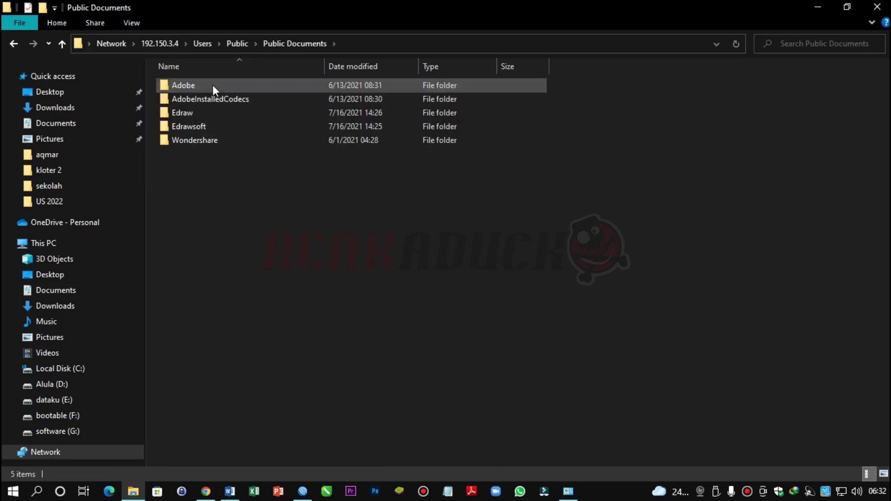
pyautogui.press('BackSpace')
pyautogui.press('BackSpace')
pyautogui.doubleClick(199, 87)
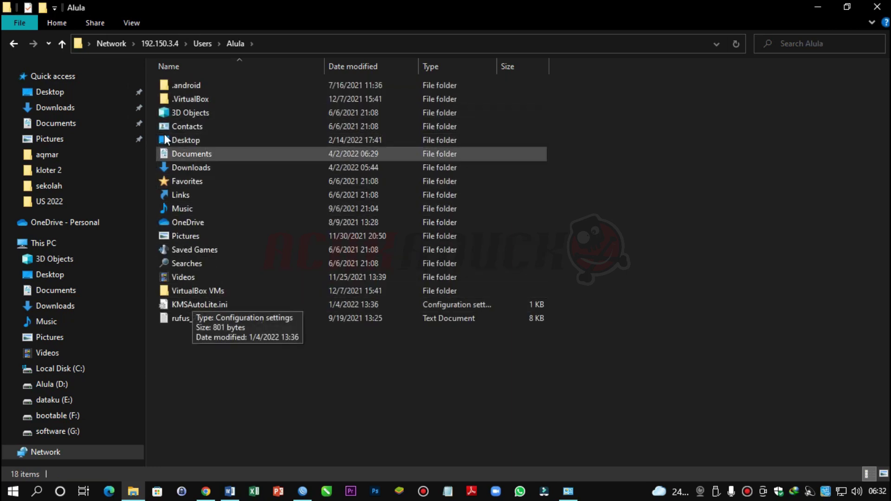
pyautogui.press('BackSpace')
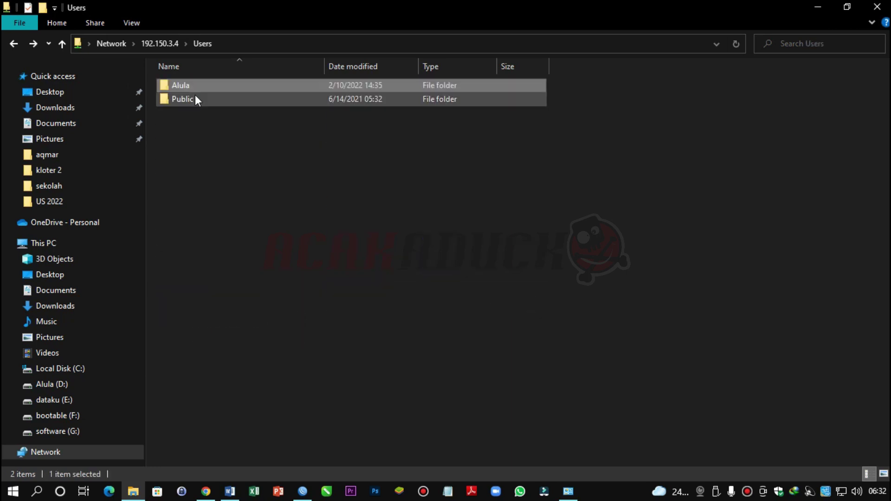
# Step: Recheck Public Documents on the network share, and go back to the local Documents folder
pyautogui.doubleClick(195, 99)
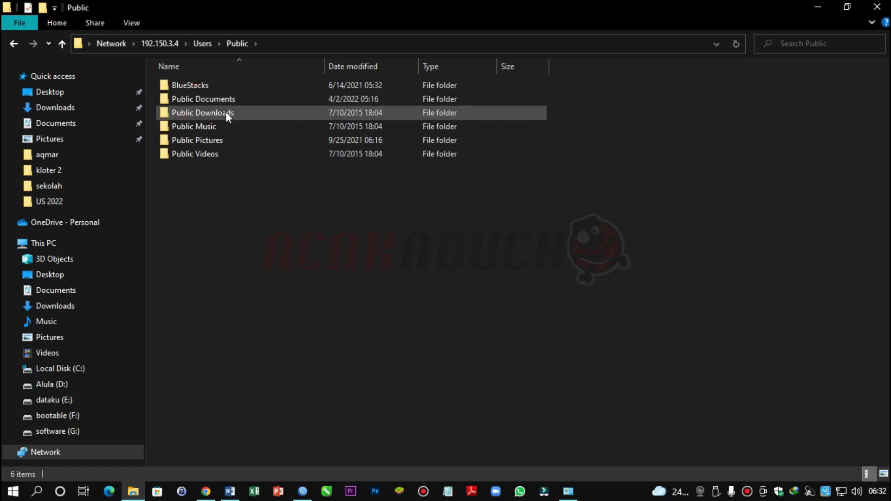
pyautogui.doubleClick(207, 98)
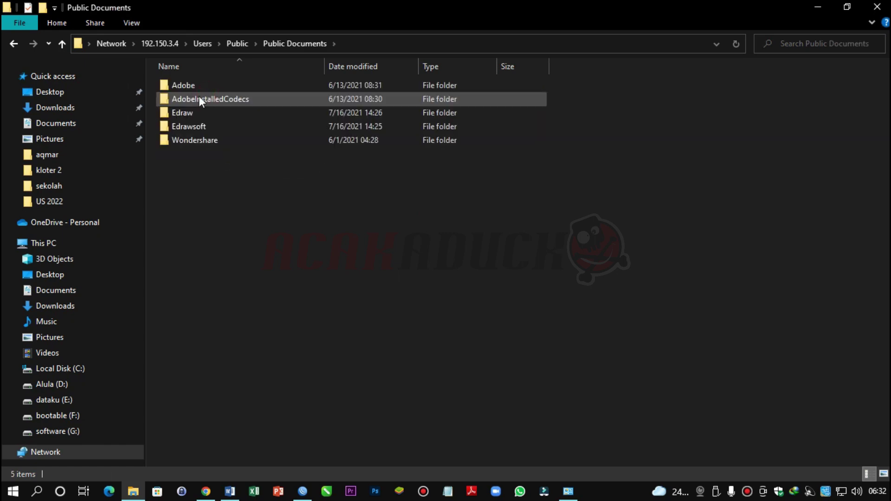
pyautogui.press('BackSpace')
pyautogui.press('BackSpace')
pyautogui.press('BackSpace')
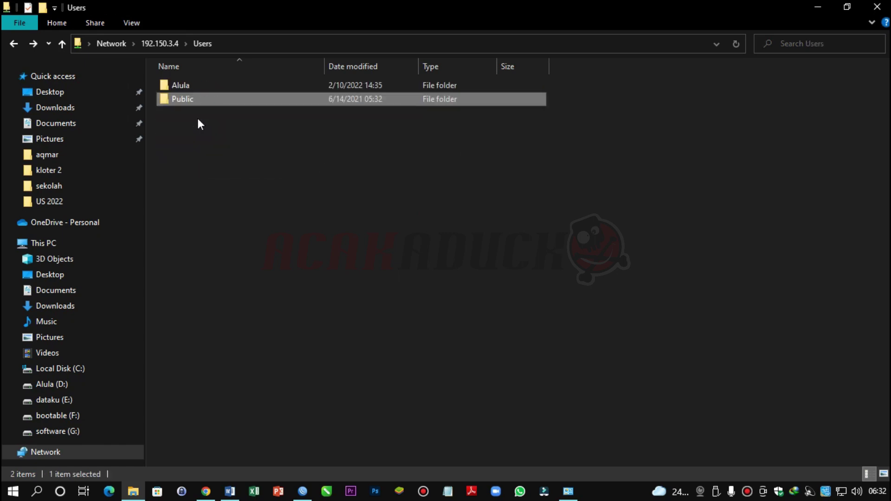
pyautogui.press('BackSpace')
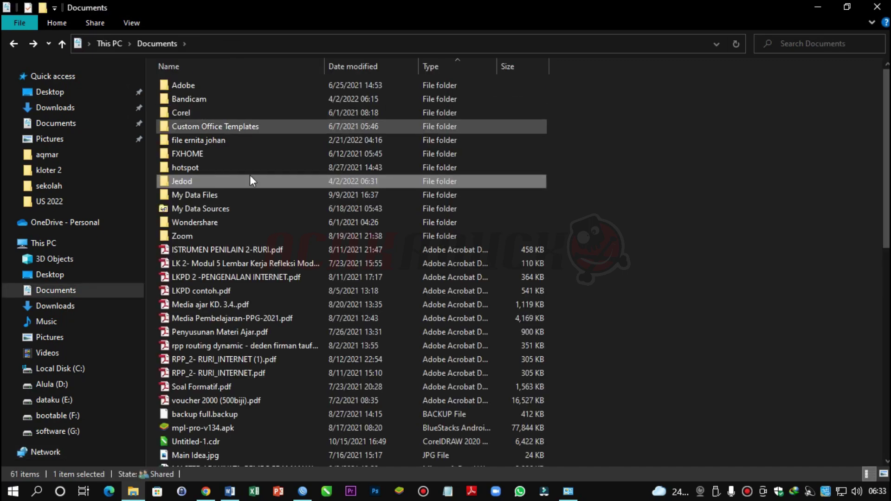
# Step: Check the status and connection details of the Ethernet adapter, and close them
pyautogui.click(568, 491)
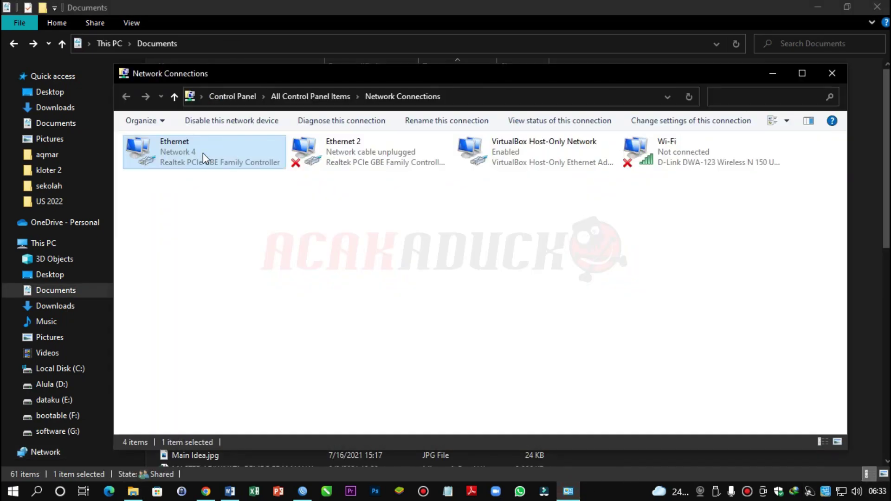
pyautogui.rightClick(202, 152)
pyautogui.click(237, 176)
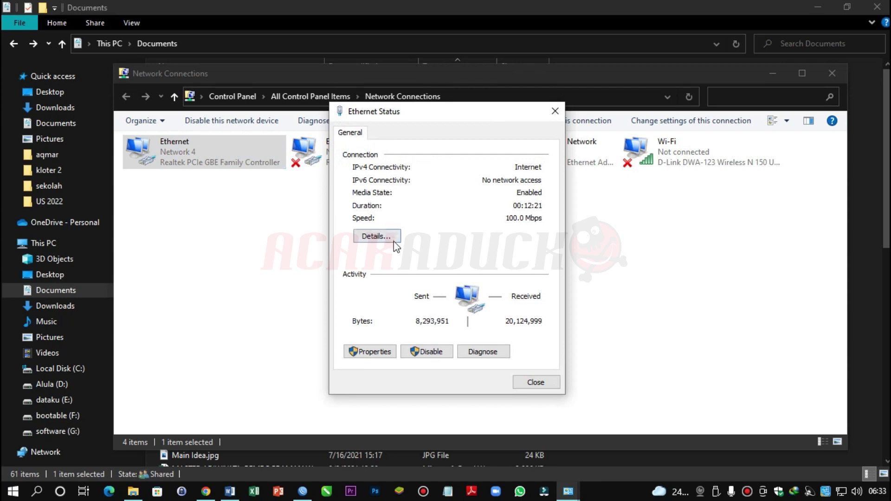
pyautogui.click(394, 242)
pyautogui.click(539, 389)
pyautogui.click(556, 111)
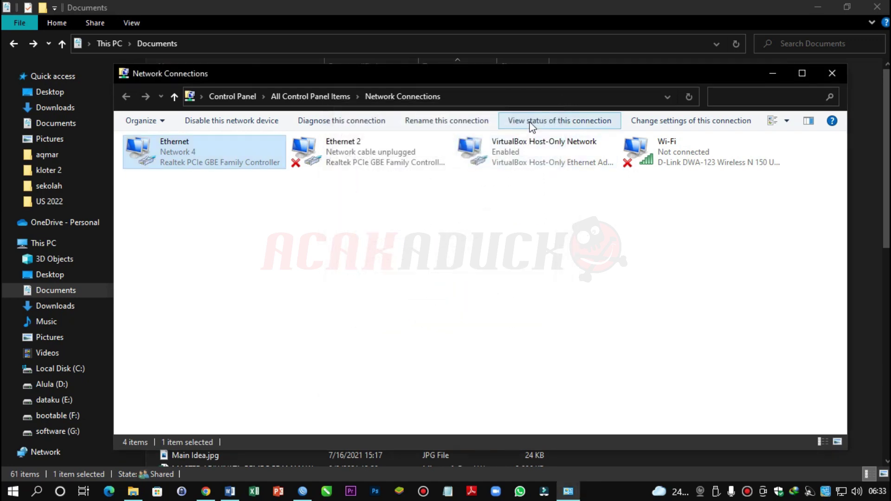
# Step: Browse the network to DESKTOP-PUP8DKD, open the owner's Documents folder in the Users share, and check the Jedod folder for Biodata.docx
pyautogui.click(193, 42)
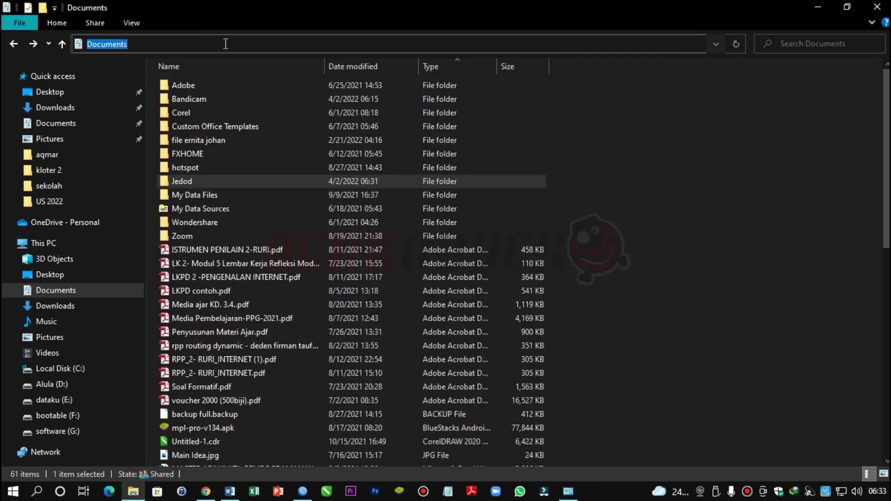
pyautogui.click(54, 453)
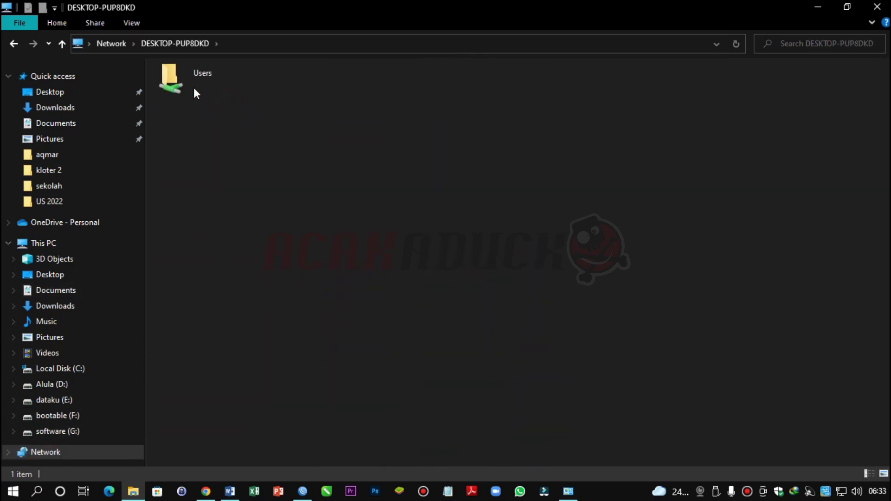
pyautogui.doubleClick(193, 87)
pyautogui.doubleClick(193, 86)
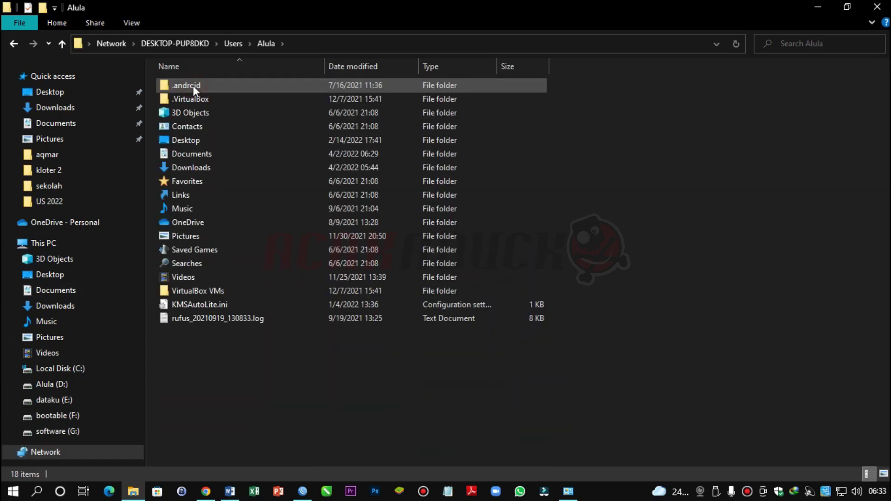
pyautogui.doubleClick(193, 153)
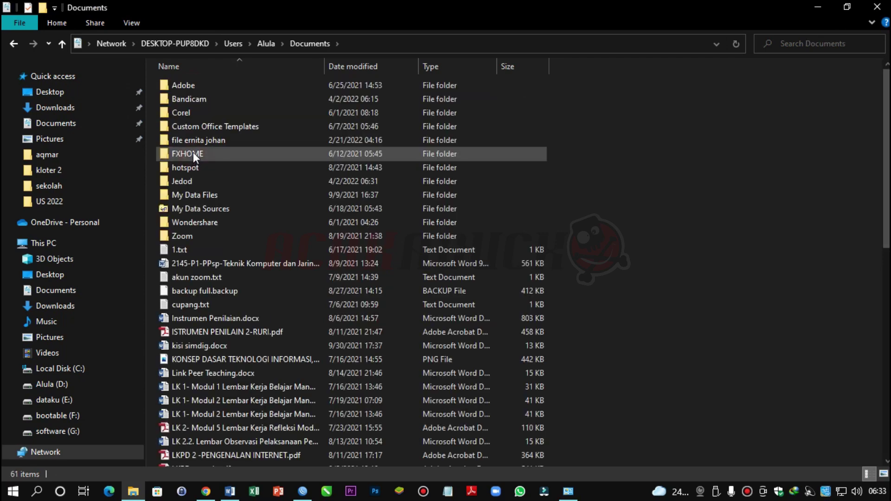
pyautogui.doubleClick(188, 185)
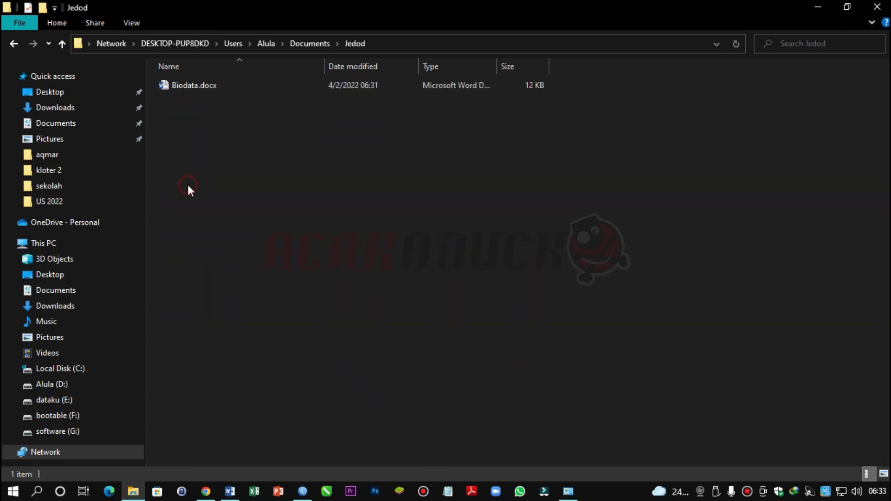
pyautogui.click(186, 87)
pyautogui.click(224, 144)
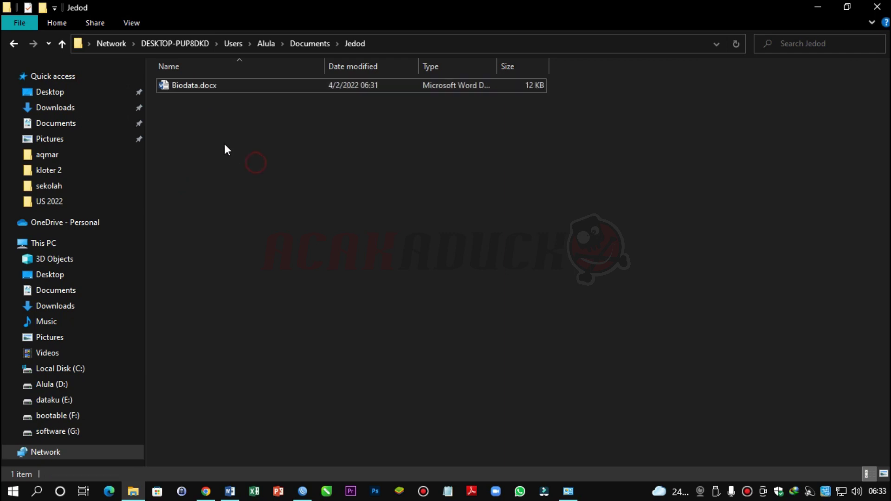
pyautogui.click(182, 88)
pyautogui.click(217, 163)
# Step: Access PC 1 by its address \\192.150.3.4, open the Jedod folder in the owner's shared Documents, and minimize File Explorer
pyautogui.click(389, 44)
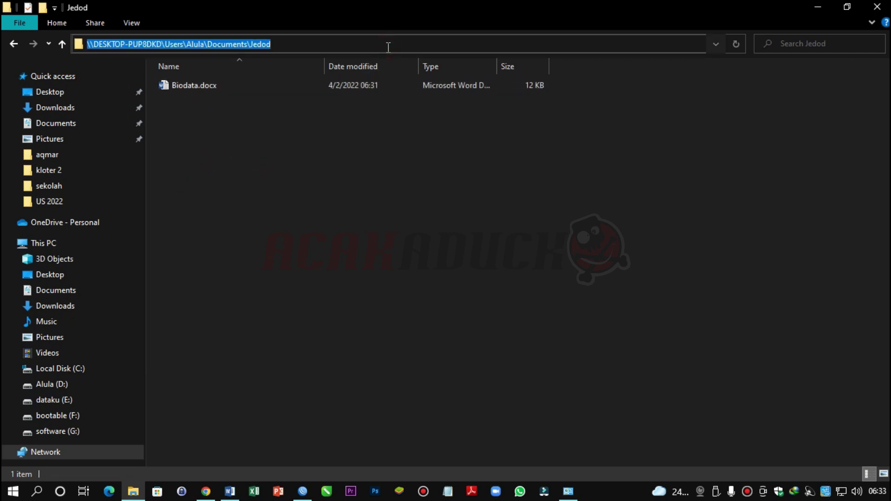
pyautogui.write('\\\\')
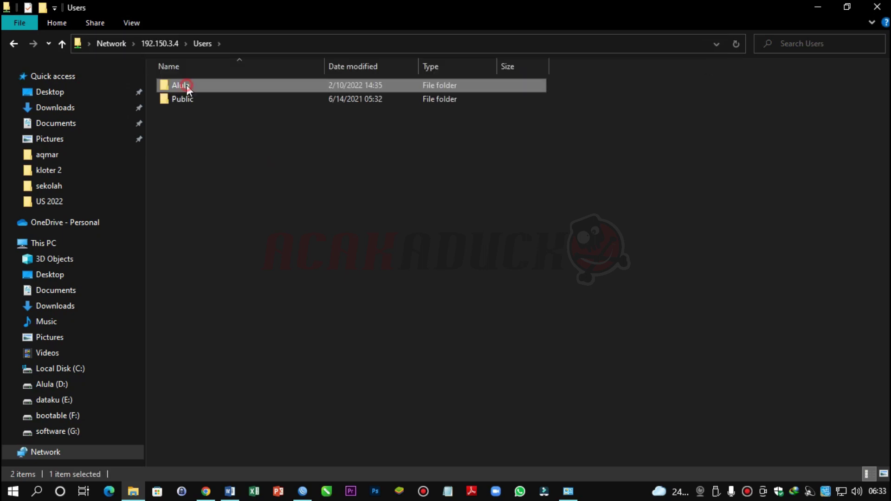
pyautogui.doubleClick(186, 85)
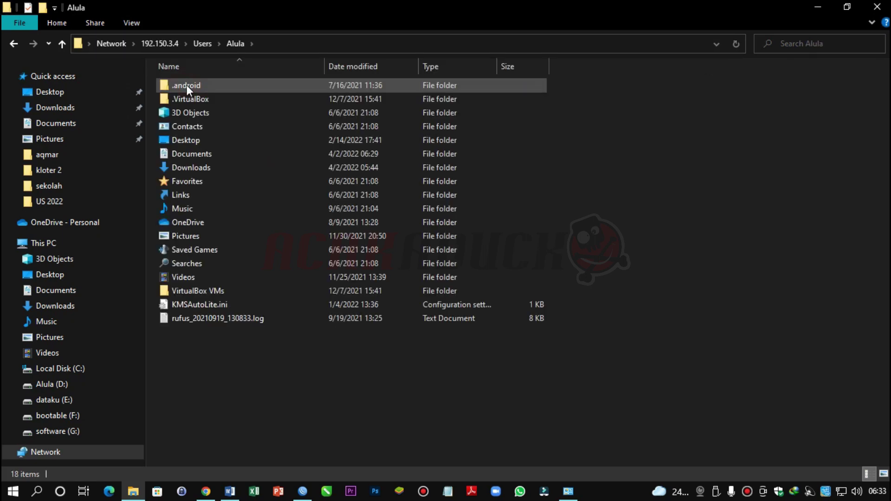
pyautogui.click(199, 156)
pyautogui.doubleClick(200, 157)
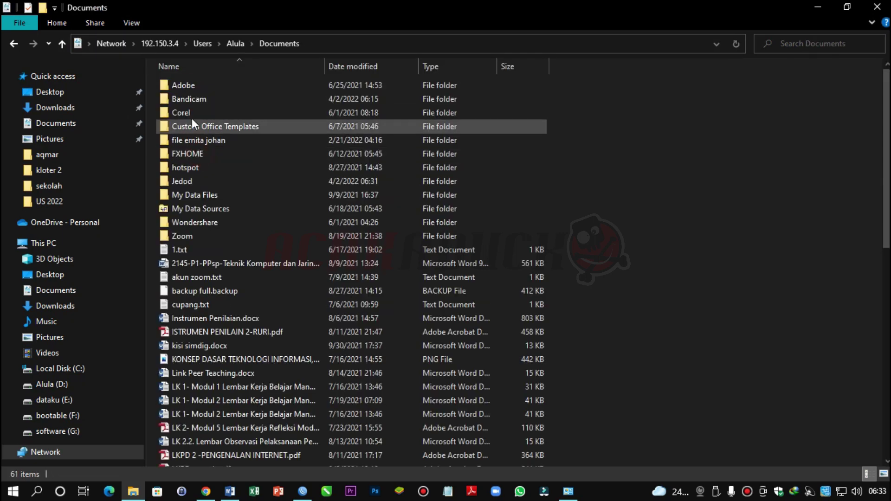
pyautogui.click(192, 183)
pyautogui.doubleClick(192, 183)
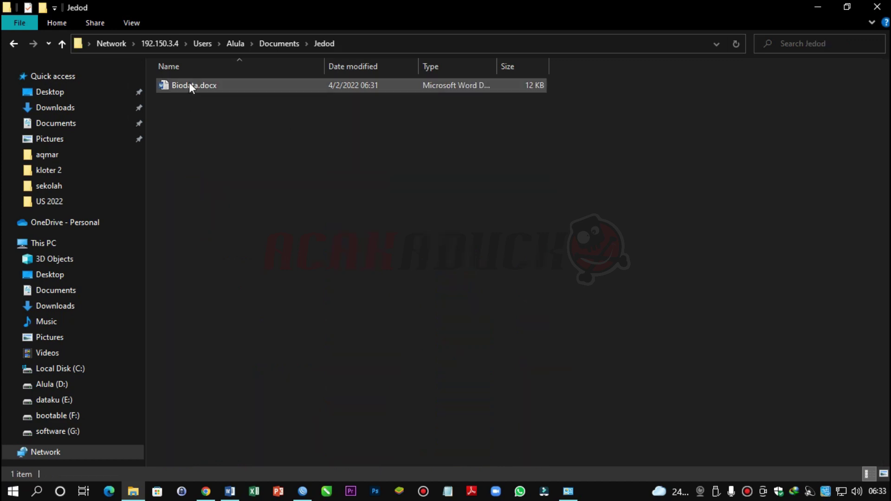
pyautogui.click(819, 8)
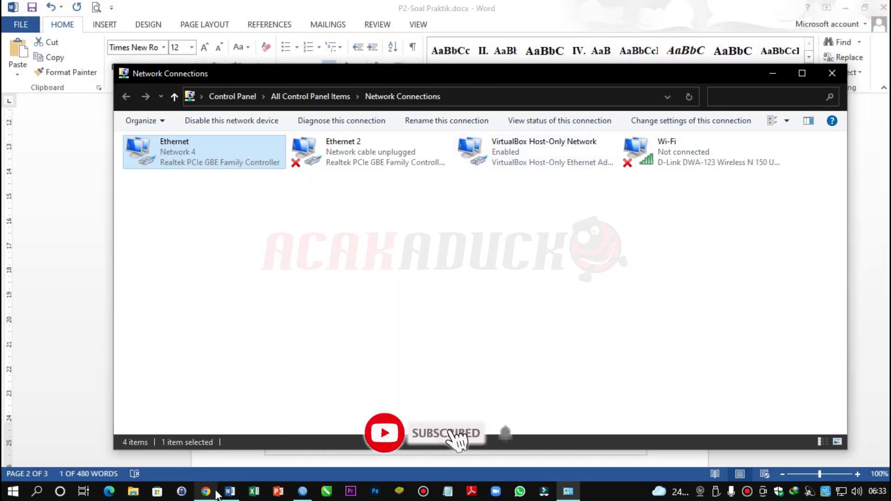
# Step: Review the configuration, file sharing and client testing tasks in P2-Soal Praktik.docx, and check the running ping in the WinBox terminal
pyautogui.moveTo(216, 495)
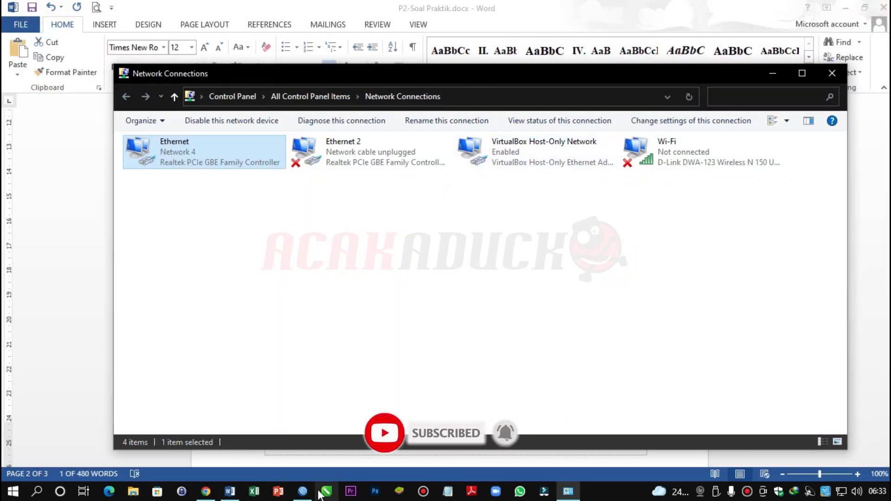
pyautogui.moveTo(293, 496)
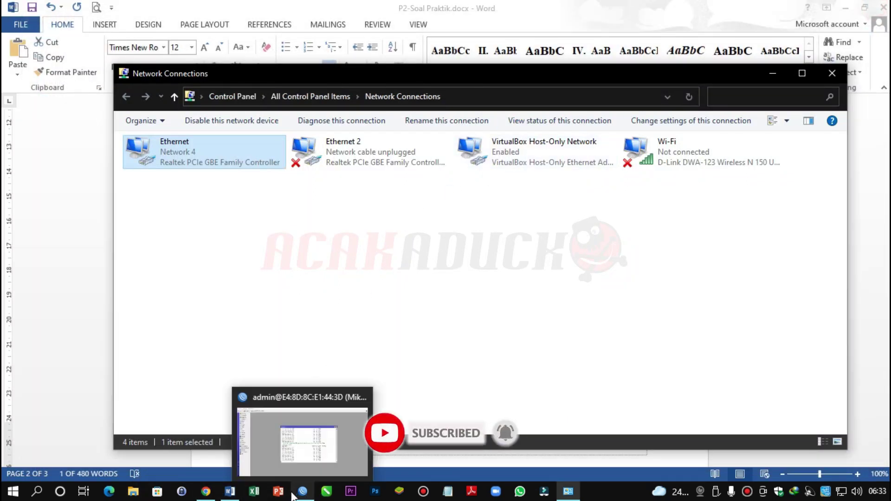
pyautogui.click(230, 492)
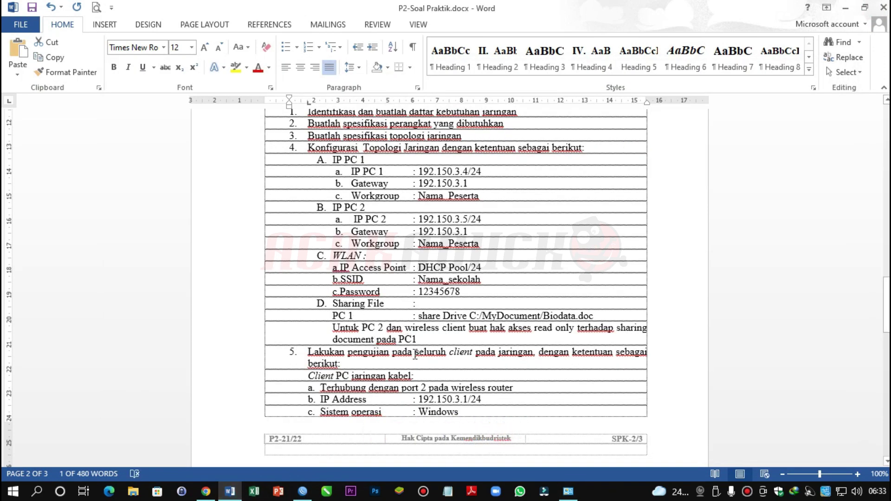
pyautogui.scroll(-10, 416, 355)
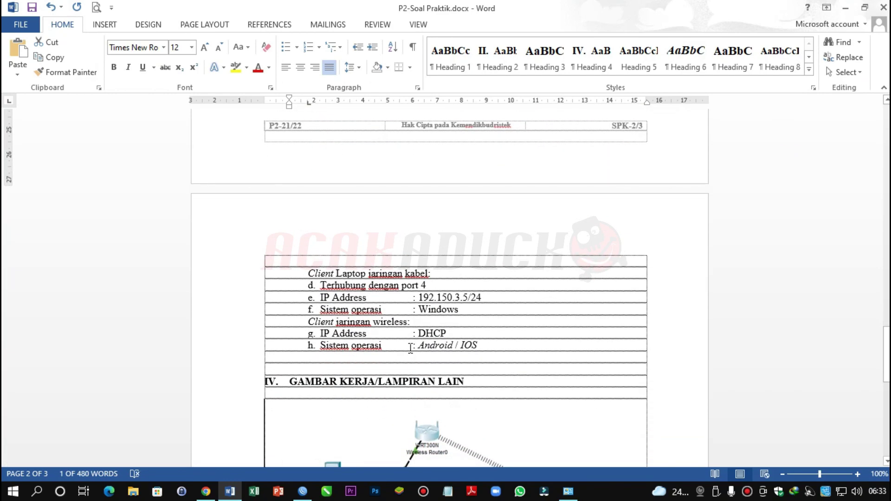
pyautogui.scroll(9, 411, 348)
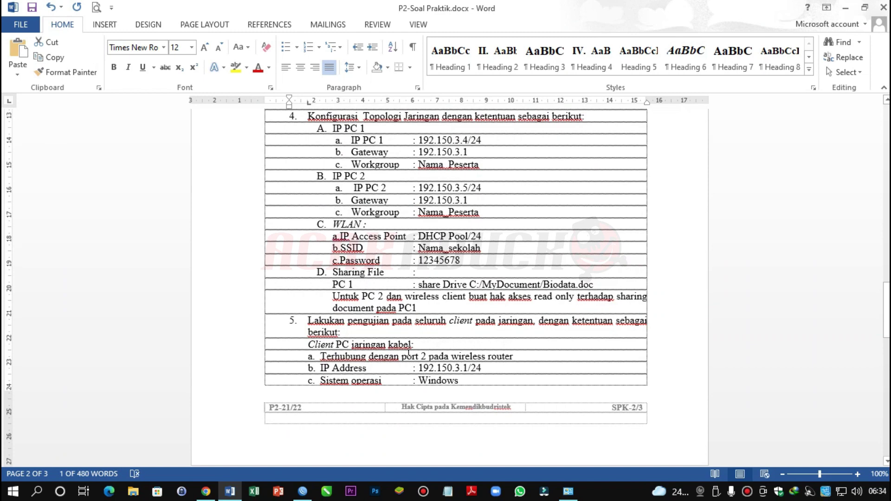
pyautogui.scroll(6, 408, 352)
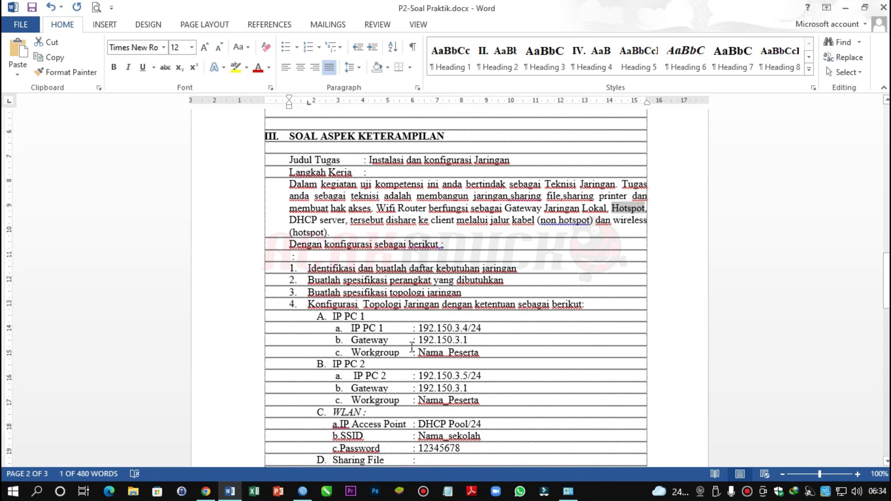
pyautogui.scroll(-9, 411, 348)
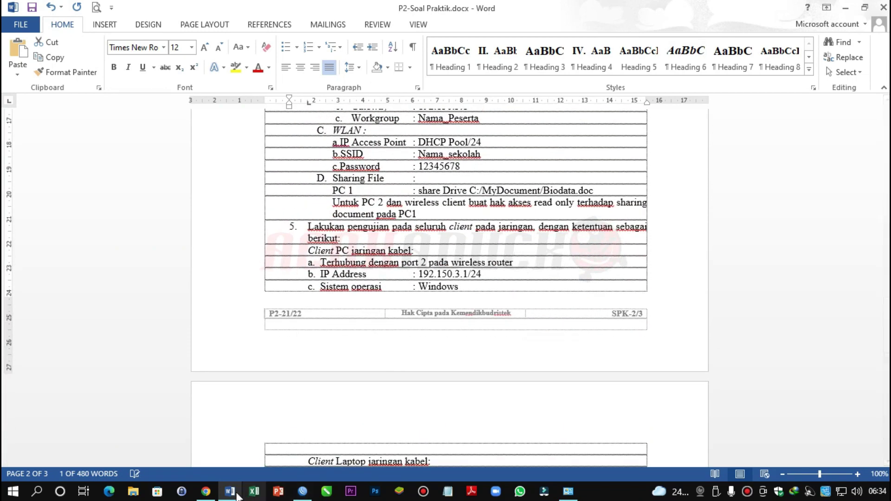
pyautogui.moveTo(302, 491)
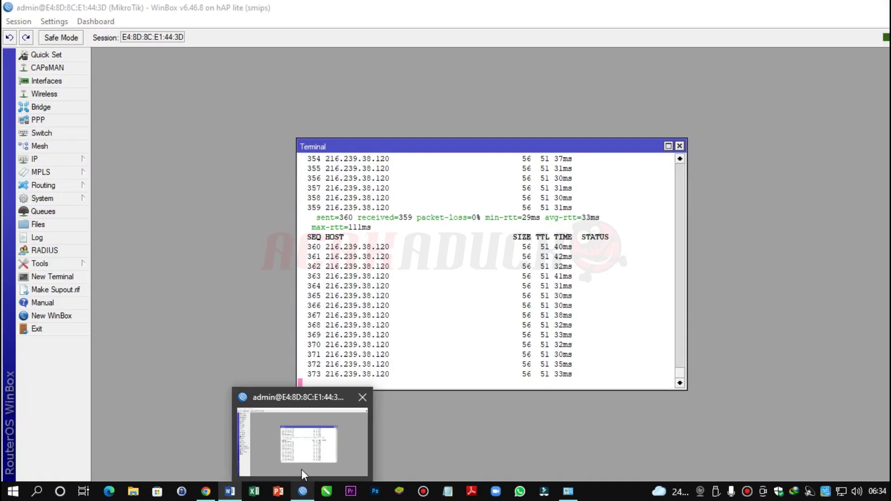
pyautogui.click(303, 474)
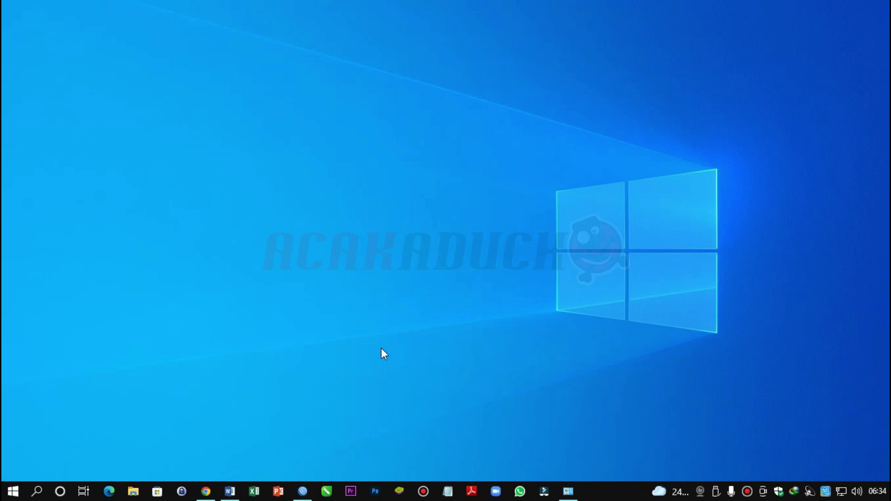
pyautogui.press('super')
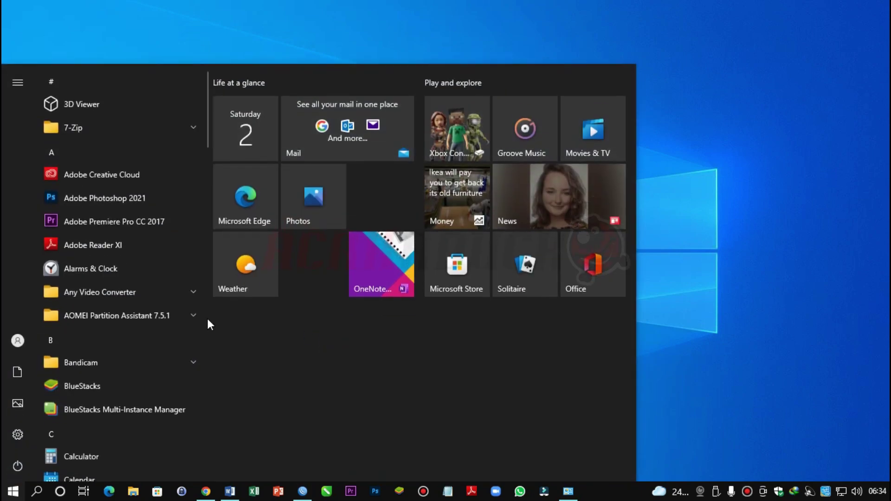
pyautogui.press('super')
pyautogui.press('super')
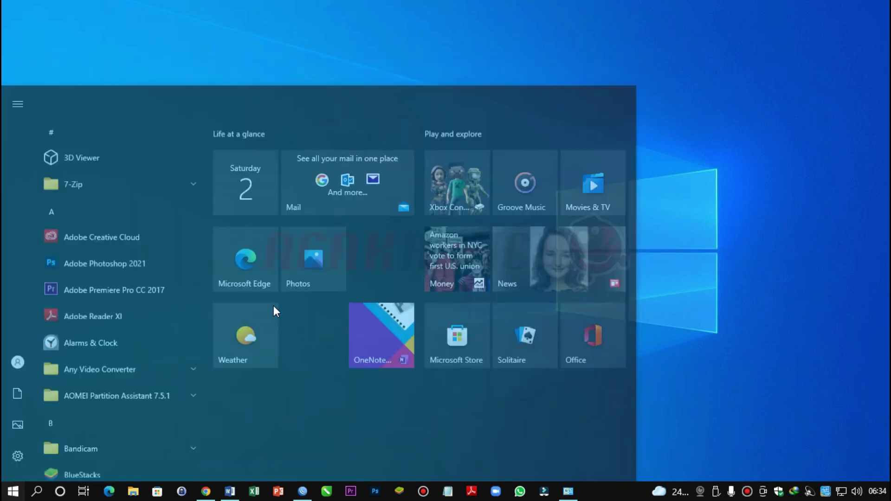
pyautogui.press('super')
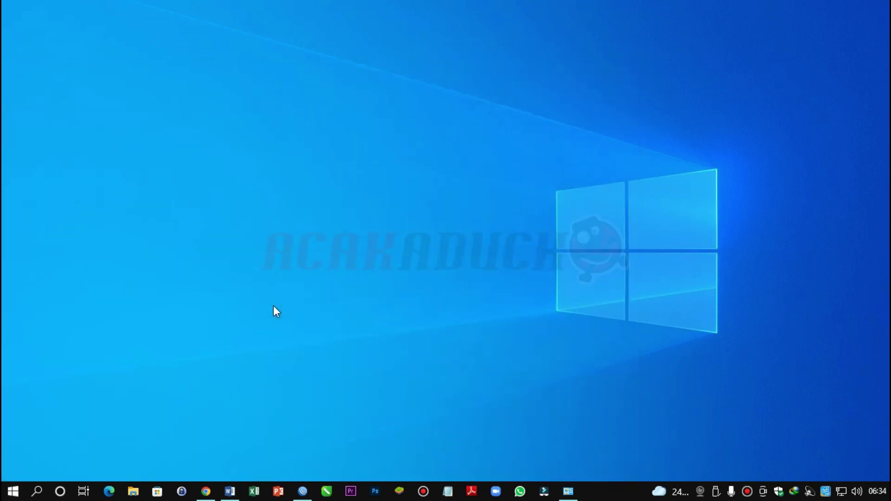
# Step: Search Windows for the workgroup name setting, inspect the computer name and workgroup fields, and cancel both dialogs
pyautogui.press('super')
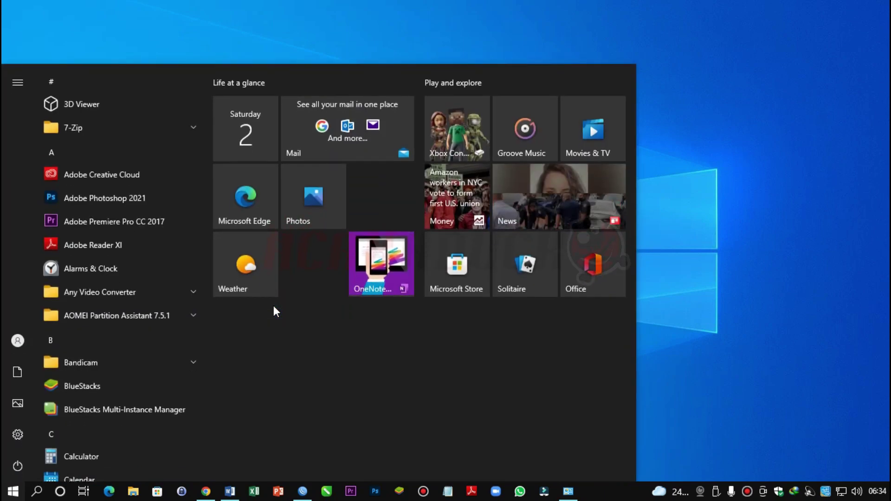
pyautogui.write('word')
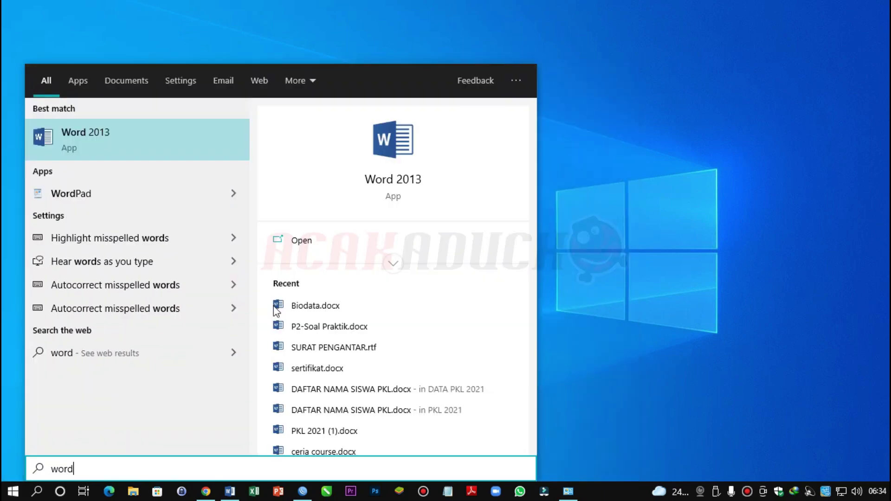
pyautogui.press('BackSpace')
pyautogui.write('kg')
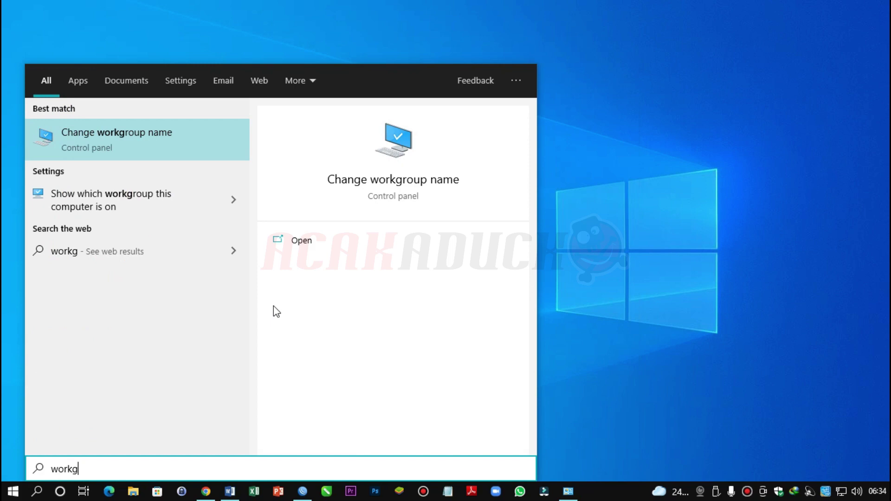
pyautogui.click(142, 151)
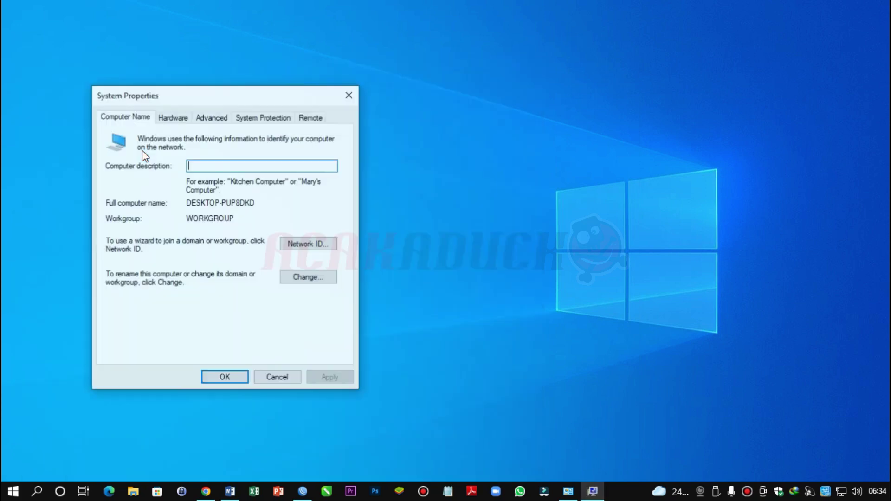
pyautogui.click(300, 278)
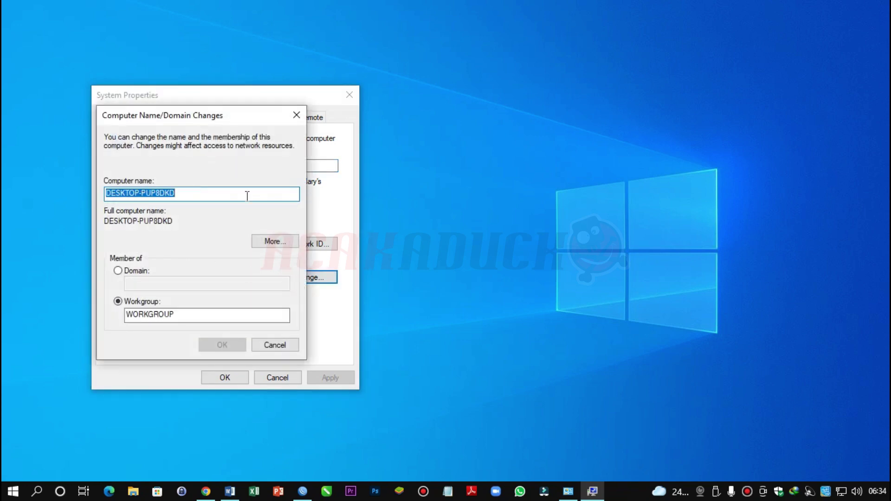
pyautogui.doubleClick(183, 315)
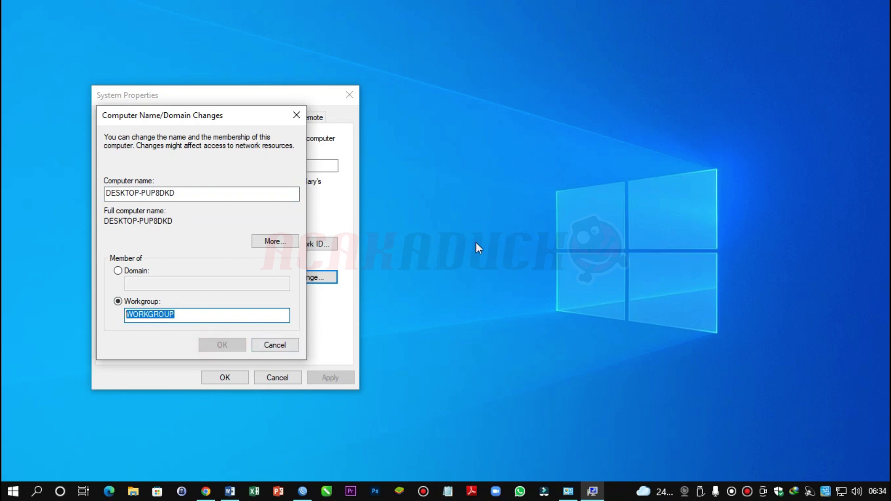
pyautogui.click(286, 346)
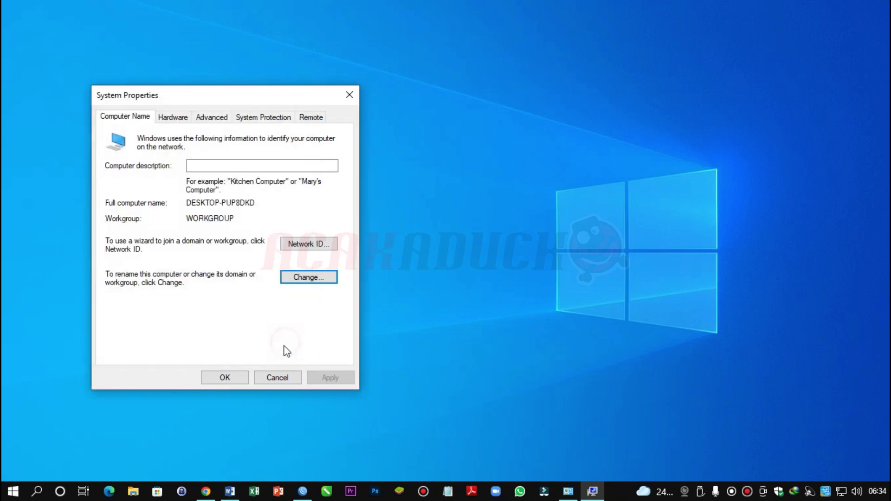
pyautogui.click(258, 377)
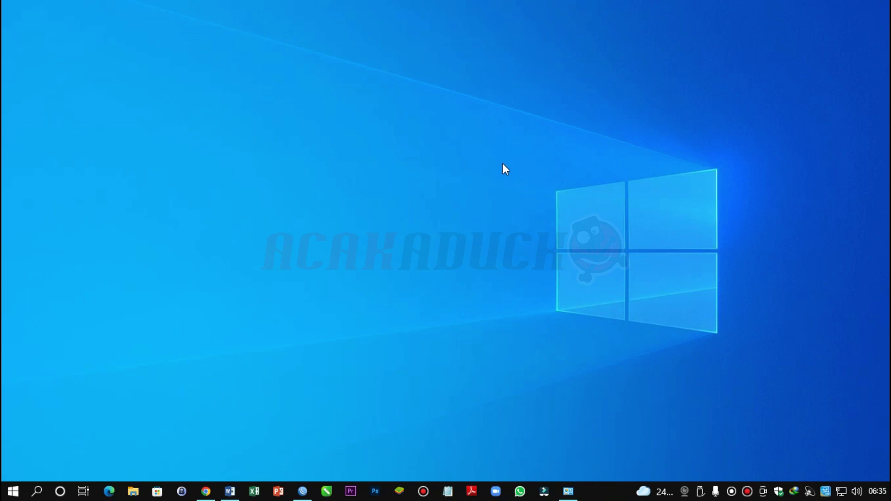
pyautogui.press('super')
pyautogui.write('pr')
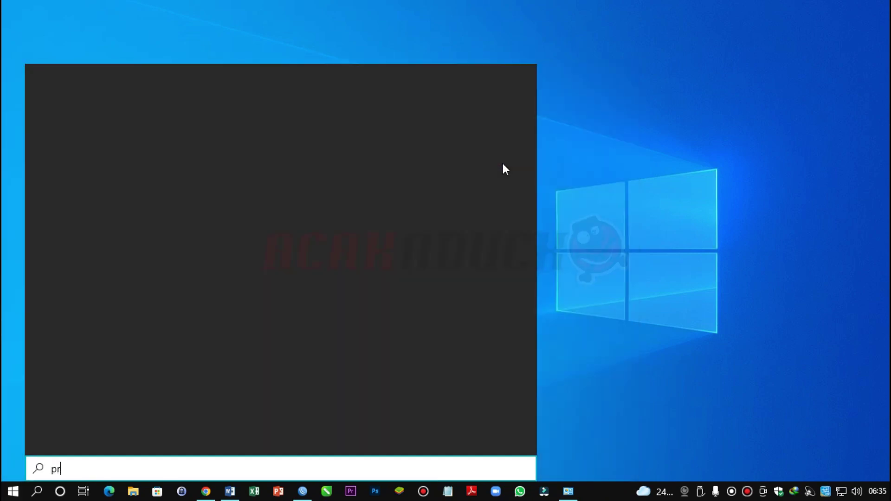
pyautogui.write('inter')
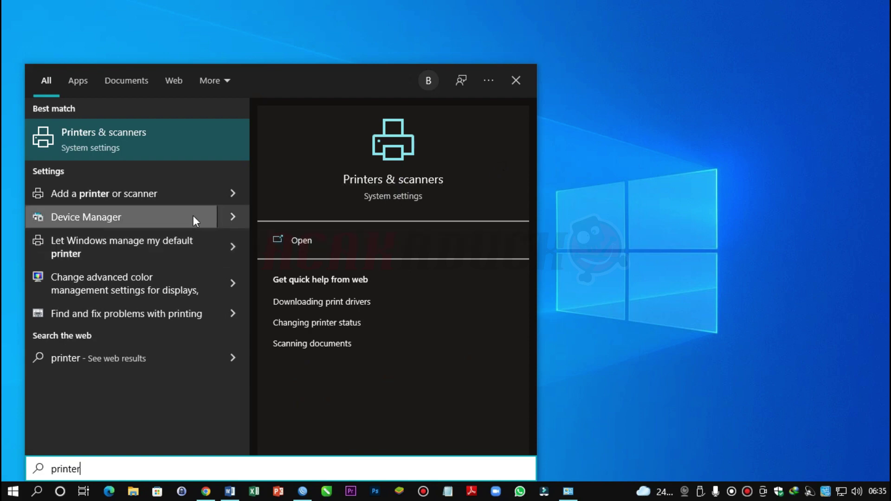
pyautogui.press('BackSpace')
pyautogui.press('BackSpace')
pyautogui.press('BackSpace')
pyautogui.press('BackSpace')
pyautogui.press('BackSpace')
pyautogui.press('BackSpace')
pyautogui.press('BackSpace')
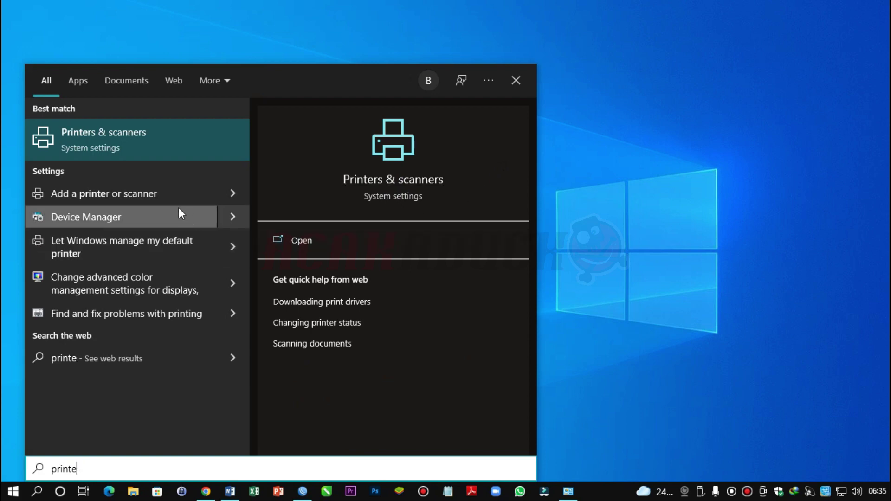
# Step: Search Windows for Control Panel and open its Devices and Printers page
pyautogui.write('control')
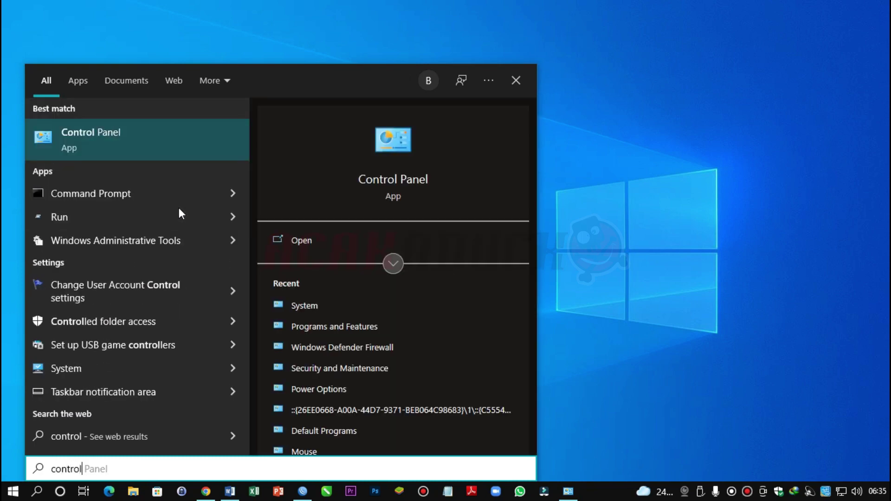
pyautogui.click(137, 151)
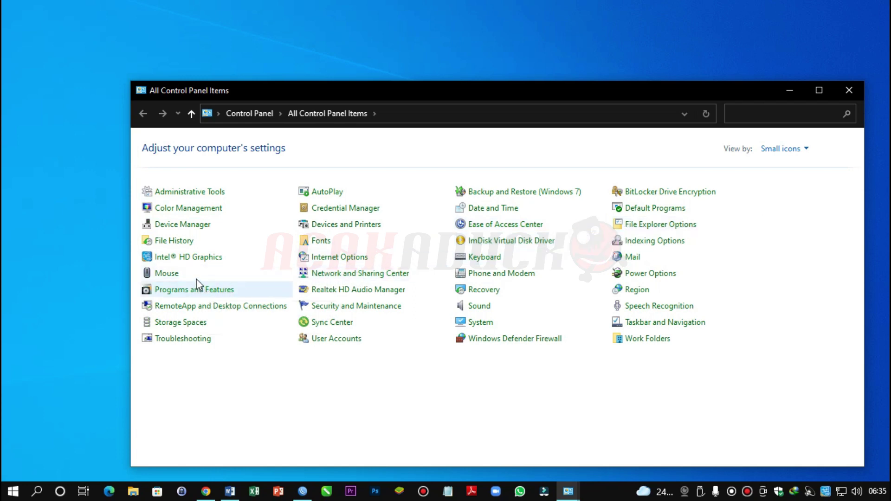
pyautogui.click(351, 230)
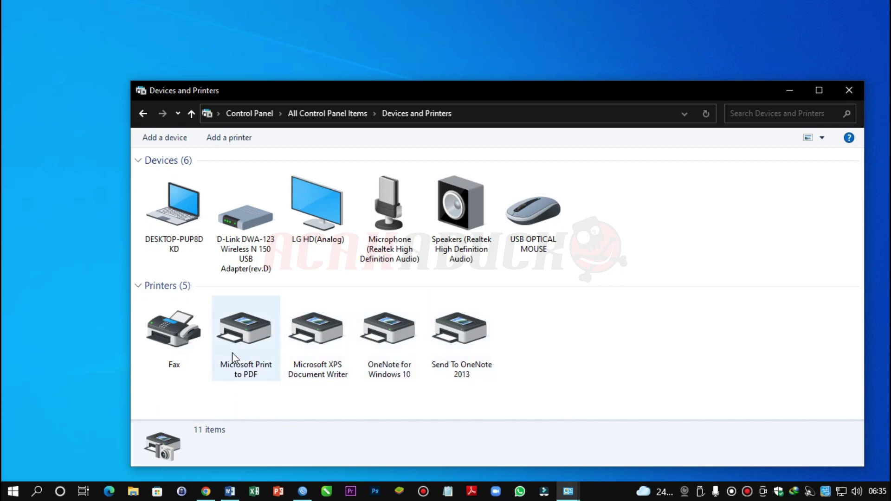
# Step: Inspect the sharing settings in the printer properties of Microsoft Print to PDF, and cancel the dialog
pyautogui.click(245, 350)
pyautogui.rightClick(244, 350)
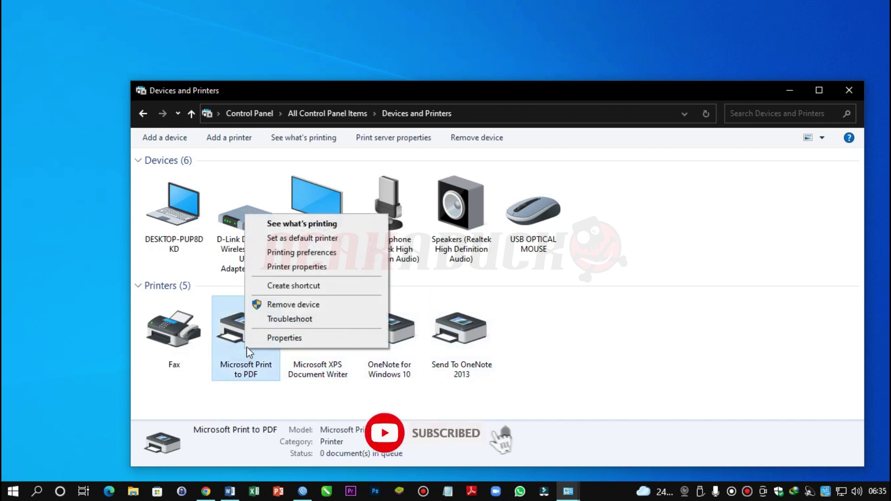
pyautogui.click(287, 268)
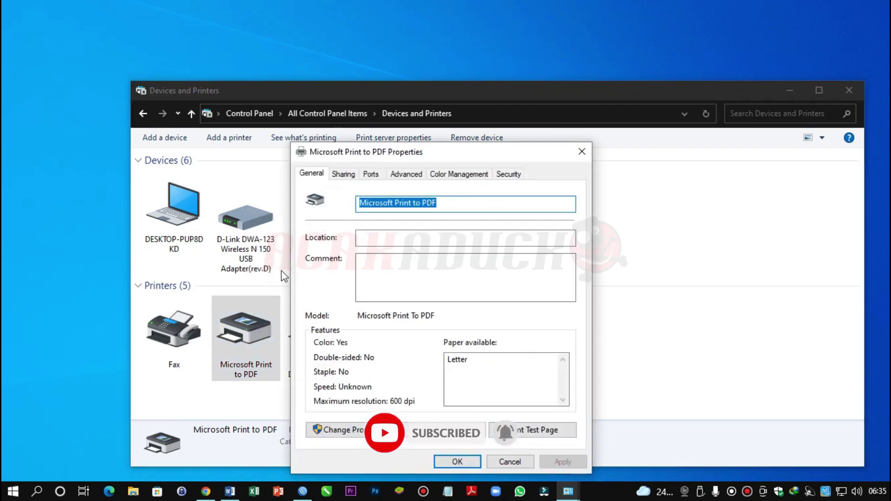
pyautogui.moveTo(363, 155); pyautogui.dragTo(339, 98)
pyautogui.click(323, 119)
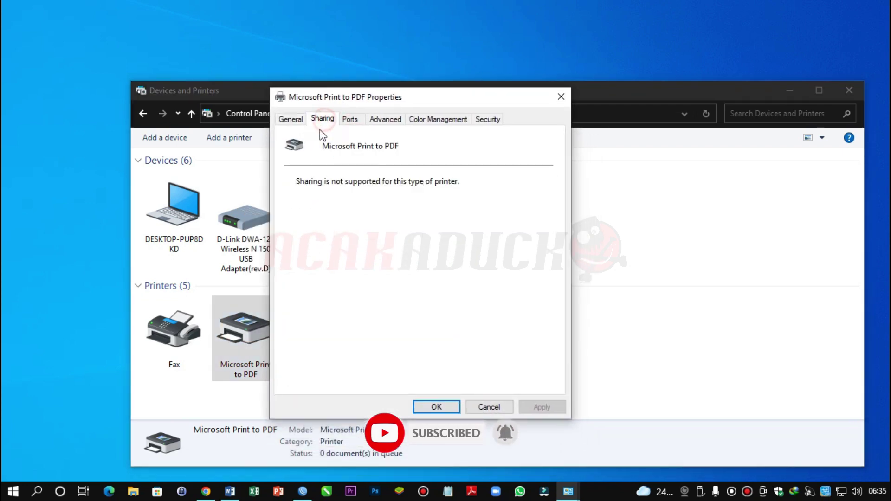
pyautogui.click(489, 406)
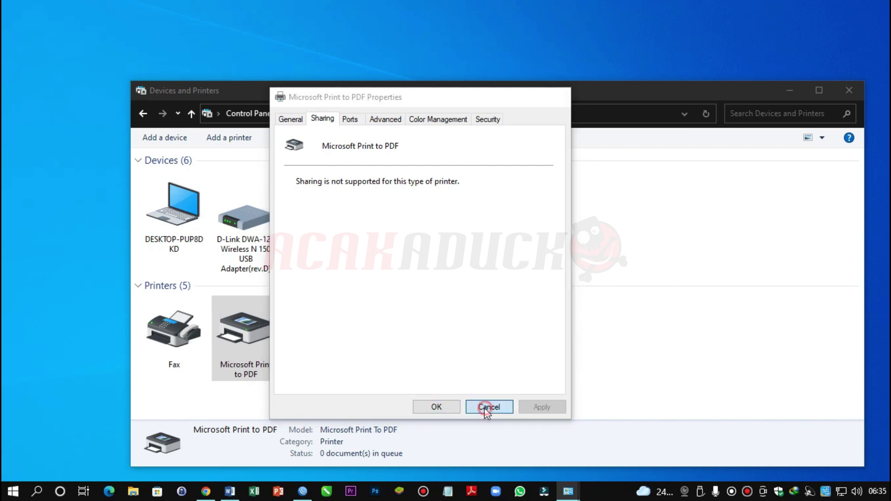
# Step: Inspect the sharing settings in the printer properties of Microsoft XPS Document Writer, and close the dialog
pyautogui.rightClick(316, 357)
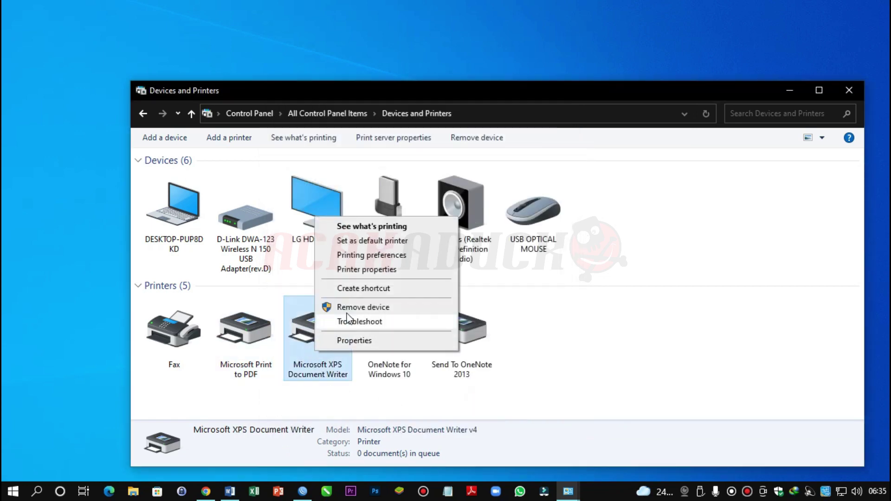
pyautogui.click(351, 270)
pyautogui.click(407, 179)
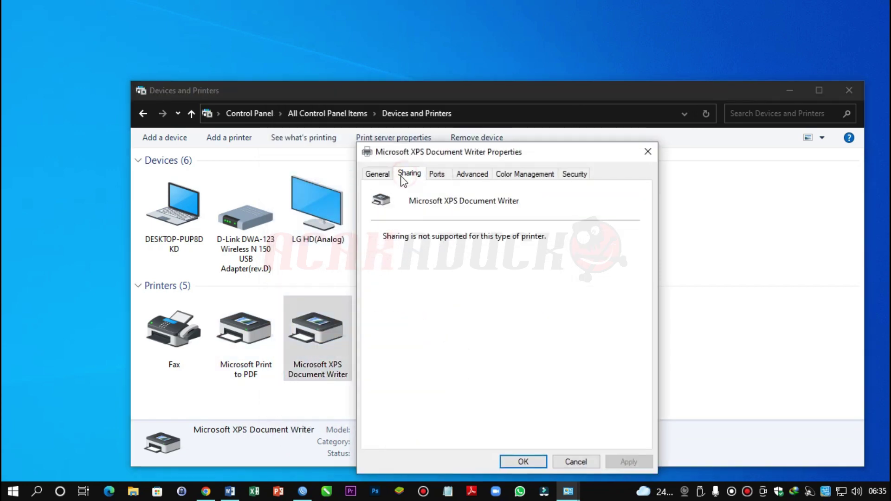
pyautogui.click(647, 153)
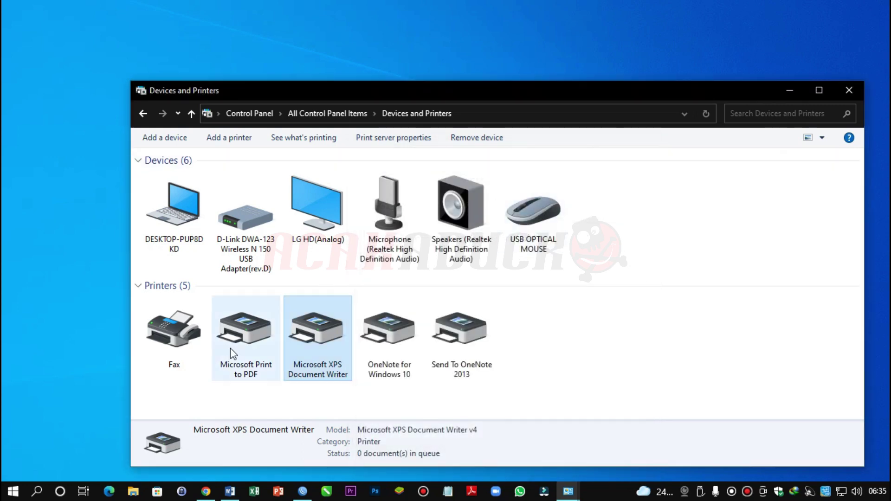
# Step: Reopen the printer properties of Microsoft Print to PDF, review its sharing settings again, and cancel
pyautogui.rightClick(249, 350)
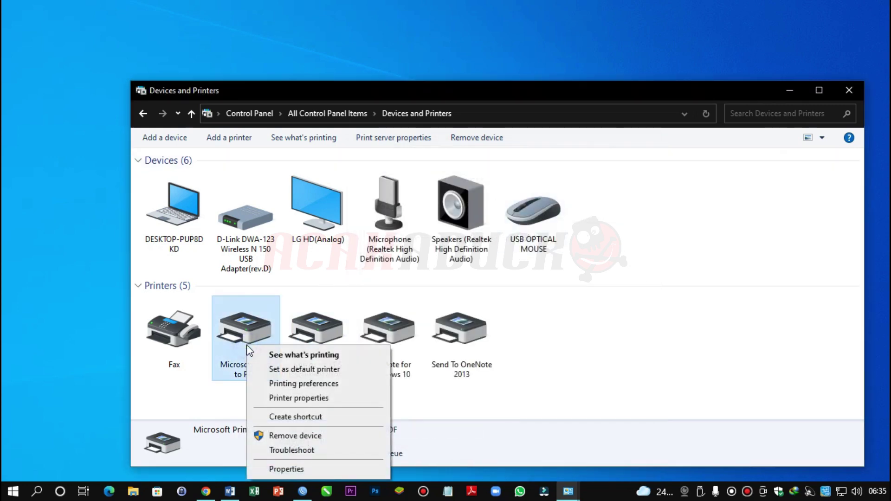
pyautogui.click(565, 313)
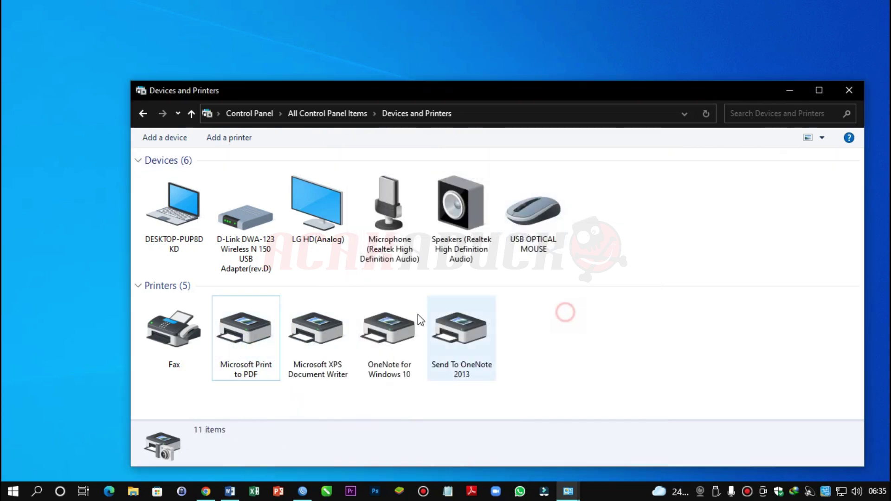
pyautogui.rightClick(228, 324)
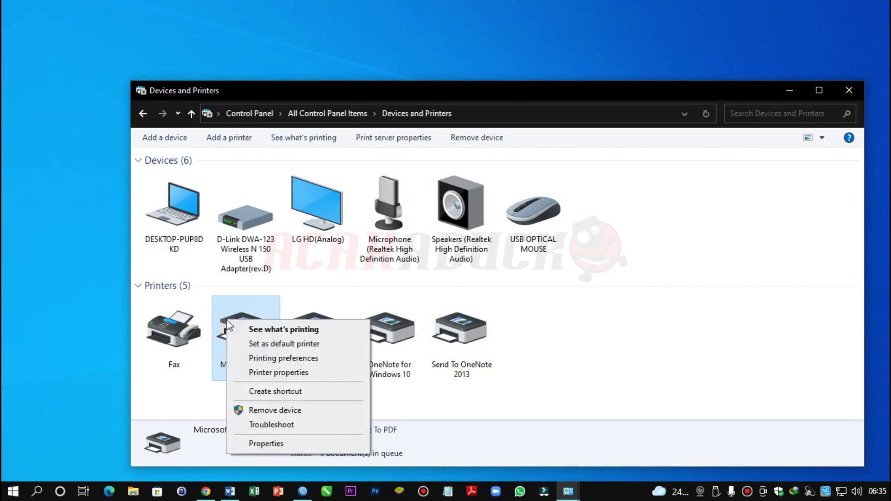
pyautogui.click(266, 373)
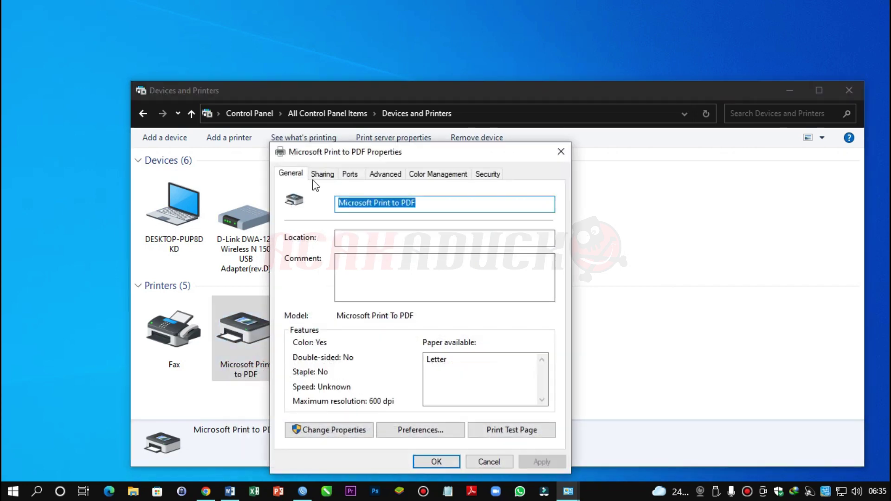
pyautogui.click(320, 177)
pyautogui.moveTo(328, 152); pyautogui.dragTo(276, 85)
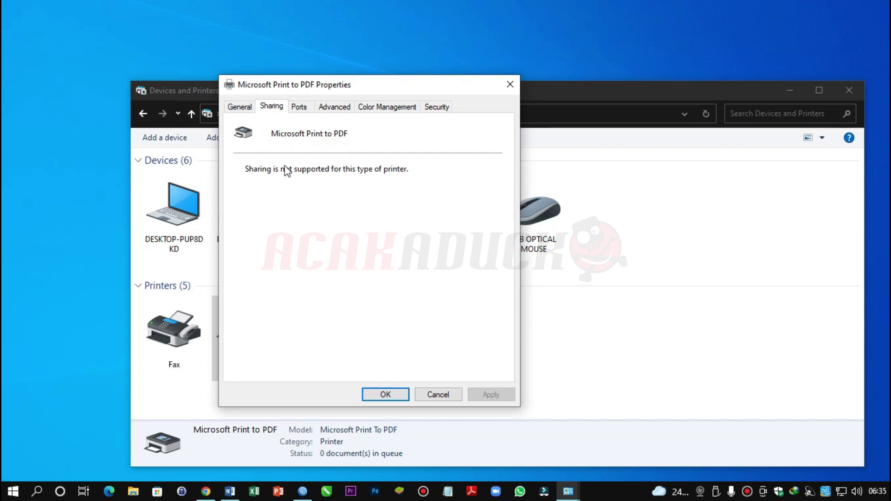
pyautogui.click(251, 189)
pyautogui.click(439, 395)
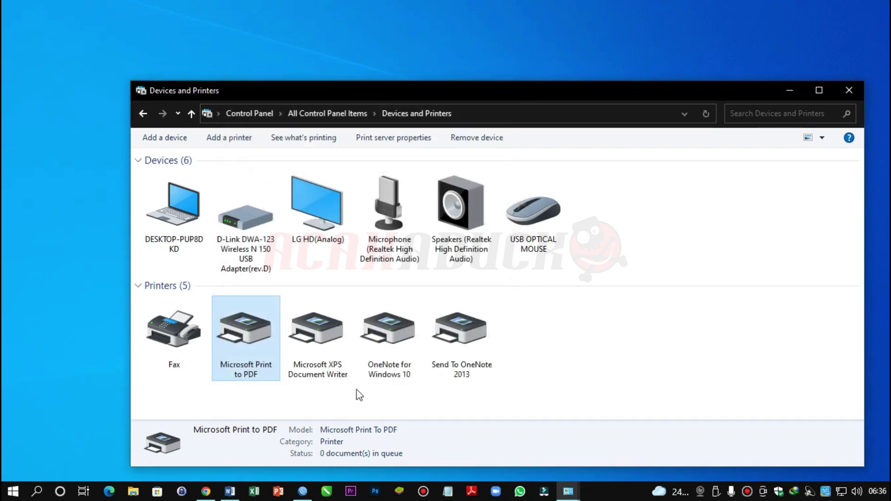
# Step: Browse to PC 1's shared resources at the network address \\192.150.3.4
pyautogui.click(512, 113)
pyautogui.write('\\\\')
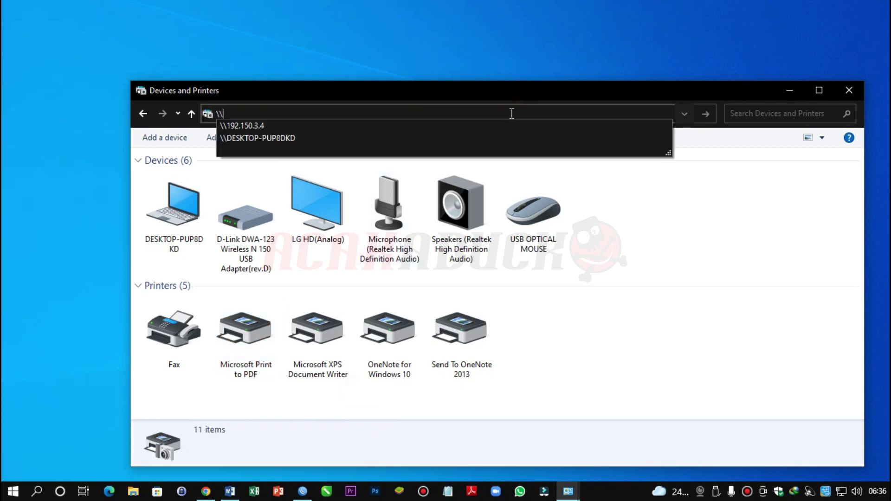
pyautogui.write('192.150.')
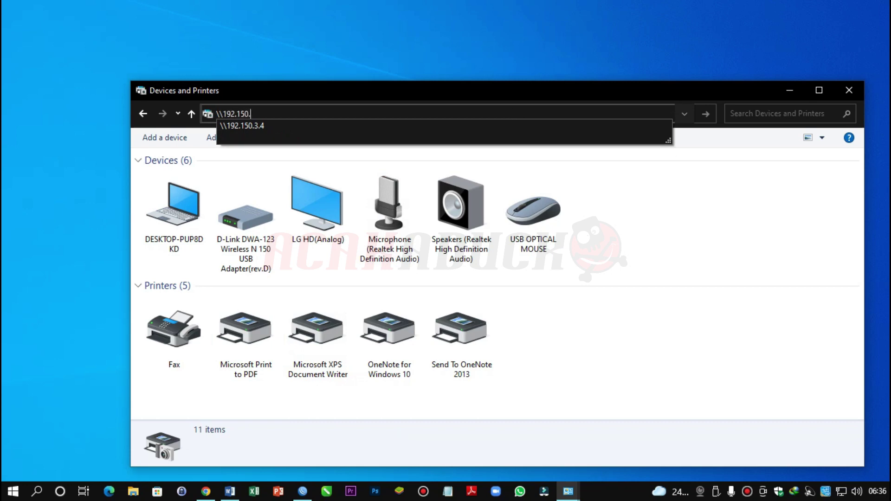
pyautogui.write('3.4')
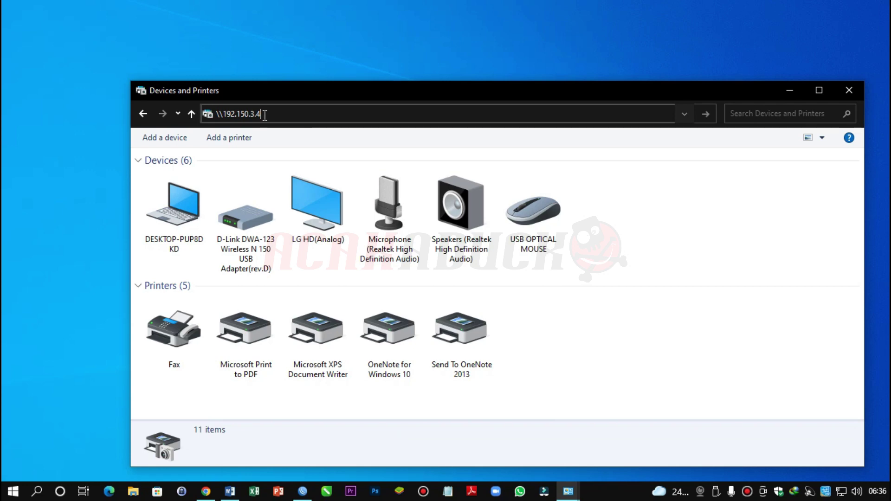
pyautogui.press('Return')
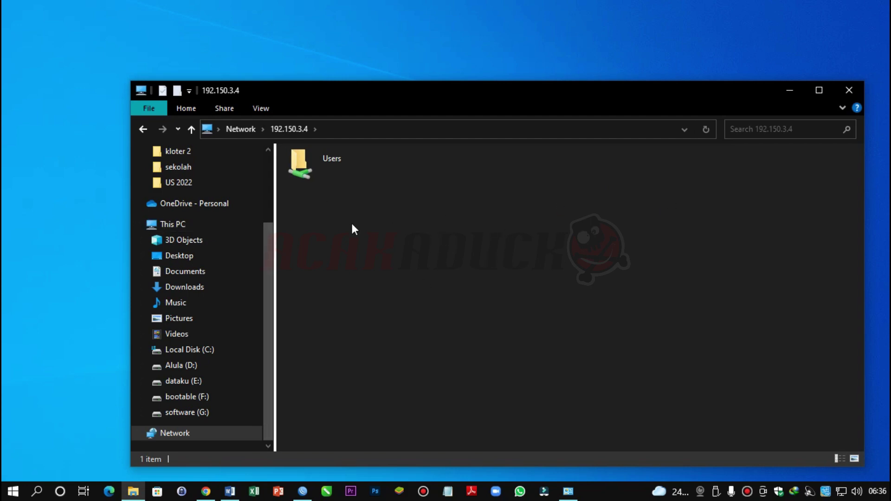
# Step: Check the available options for the Users share and its containing folder, close File Explorer, and refresh the desktop
pyautogui.rightClick(448, 180)
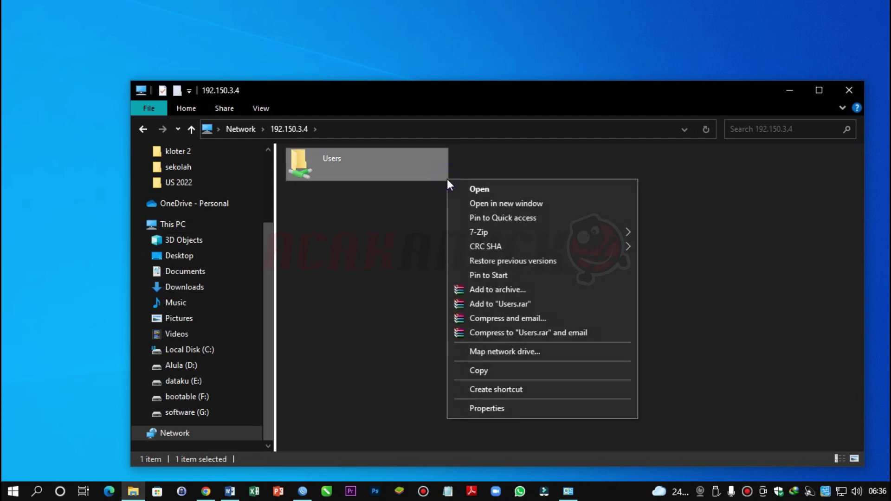
pyautogui.click(401, 228)
pyautogui.rightClick(402, 224)
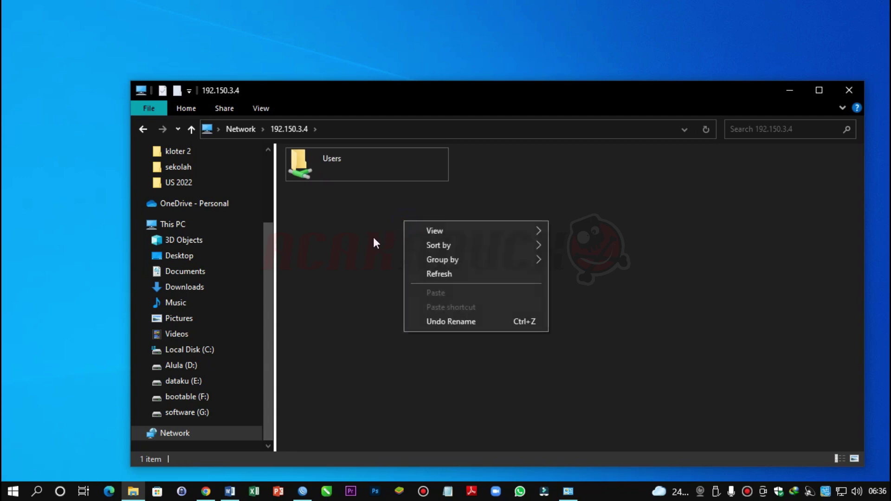
pyautogui.click(393, 219)
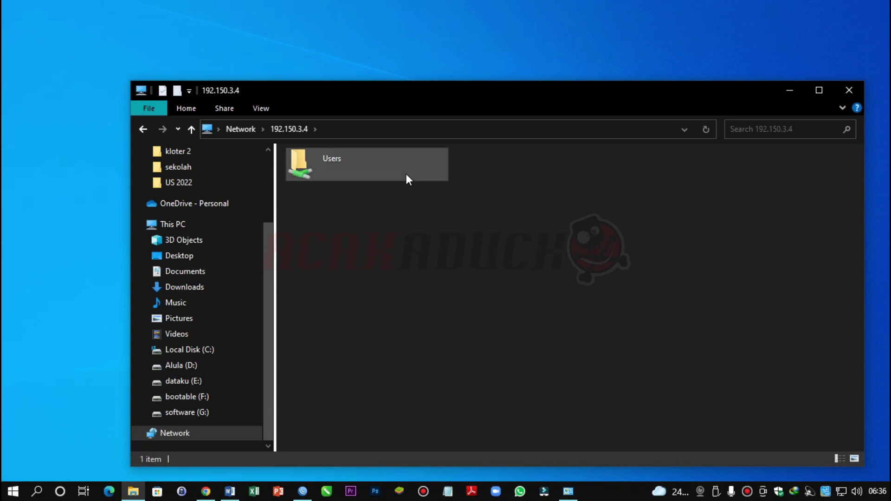
pyautogui.click(846, 91)
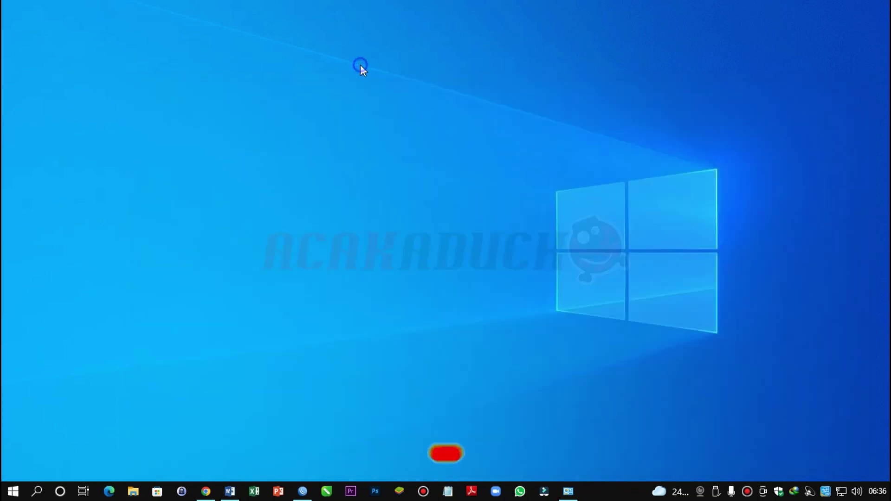
pyautogui.rightClick(360, 65)
pyautogui.click(378, 101)
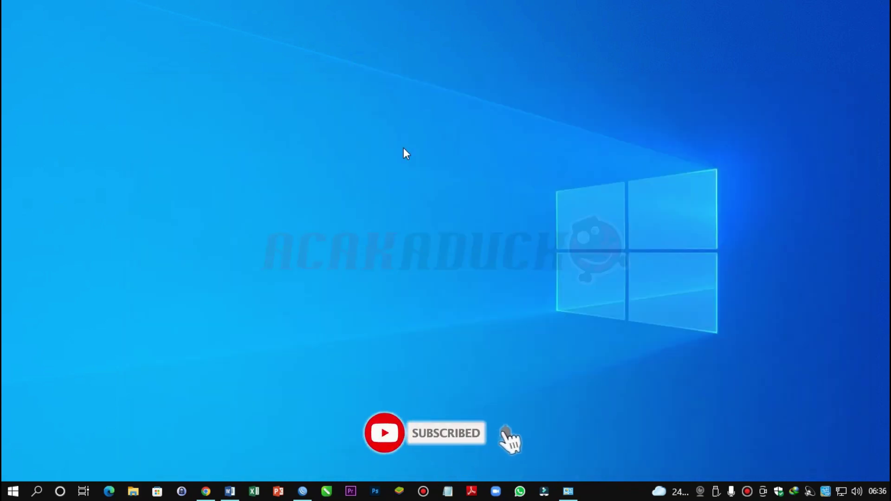